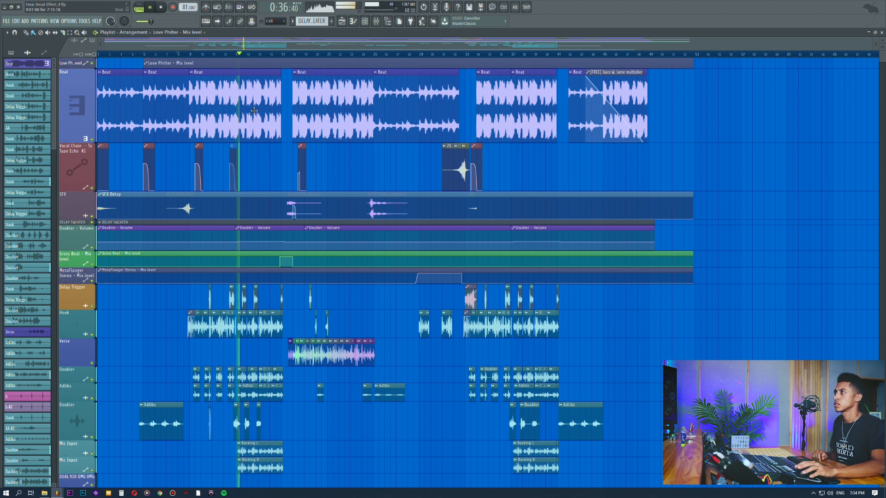
Step: Shrink the height of the Vocal Chain - To Tape Echo #2 track and follow the song across the arrangement during playback
drag(73, 190, 71, 170)
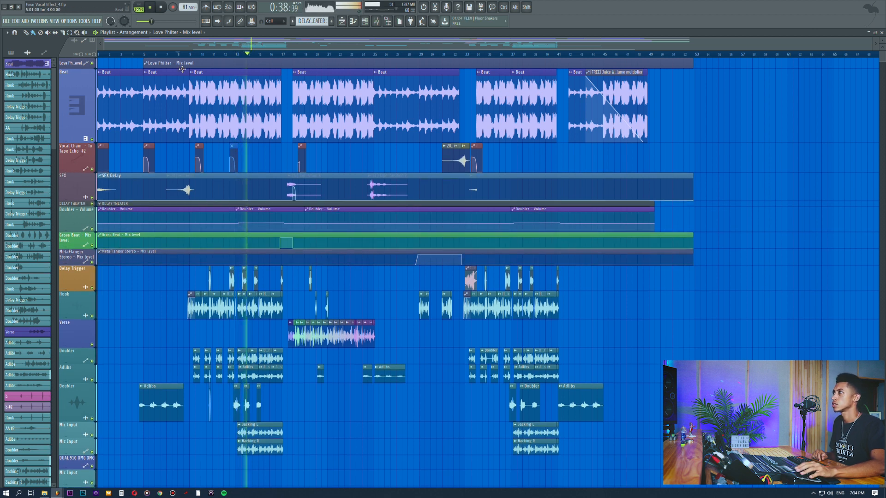
scroll(184, 55, up, 6)
drag(260, 47, 279, 47)
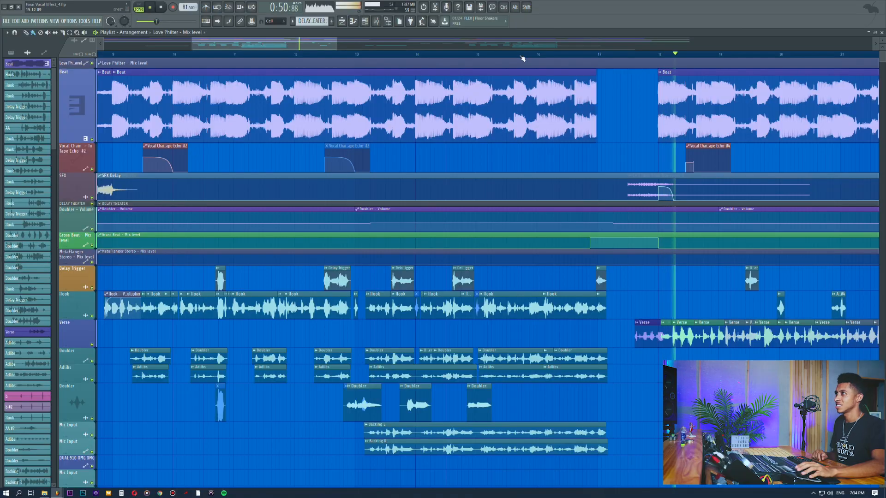
scroll(507, 48, down, 4)
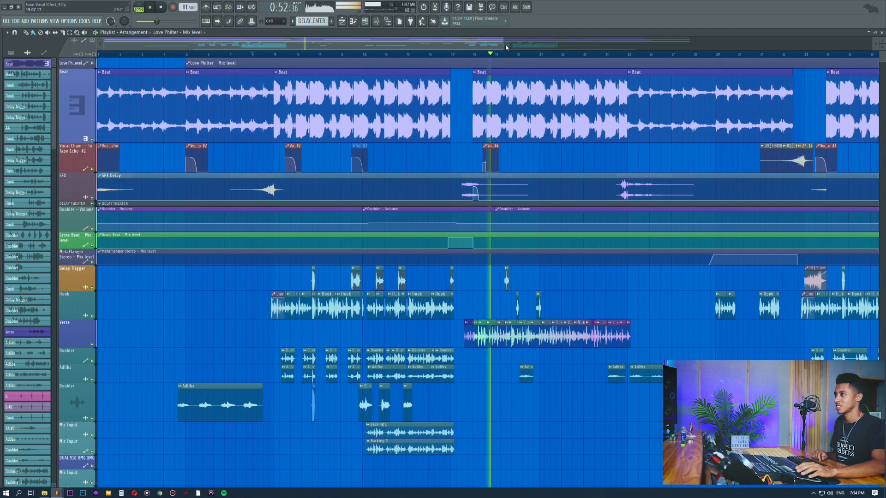
drag(501, 45, 519, 45)
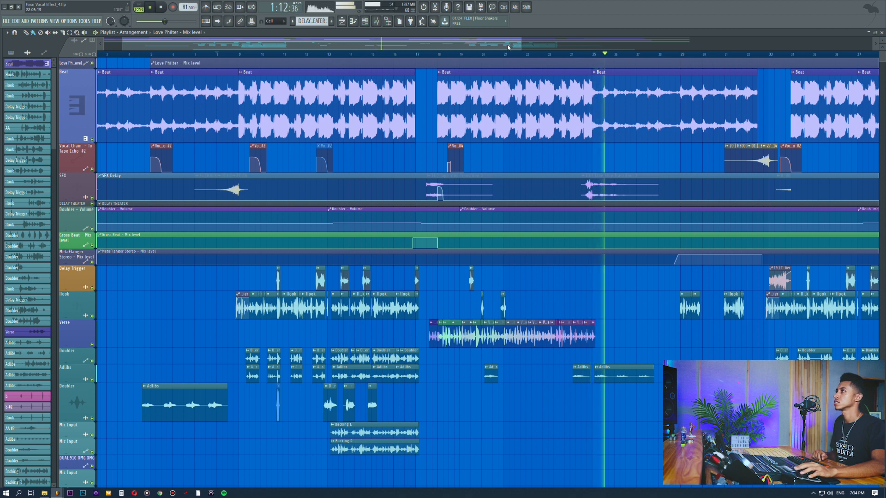
drag(509, 47, 629, 48)
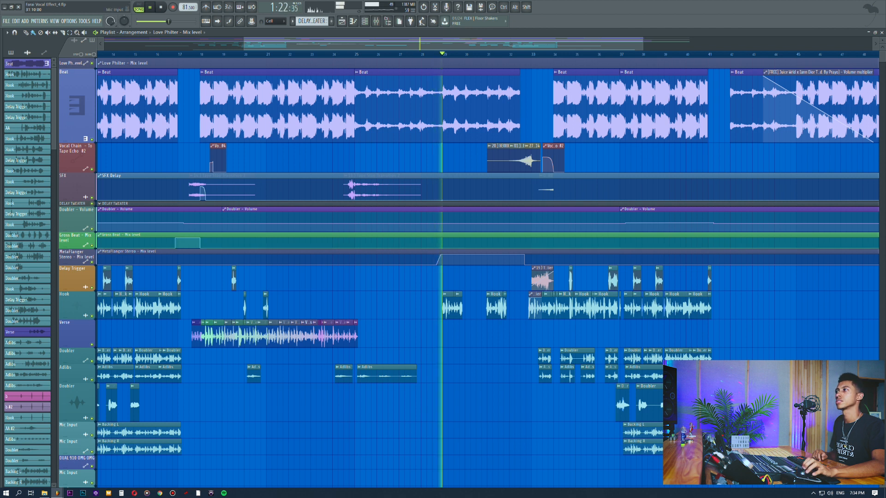
Step: Review the mixer's Vocal Chain effects and the playlist while the song plays, and stop playback at the end
click(377, 21)
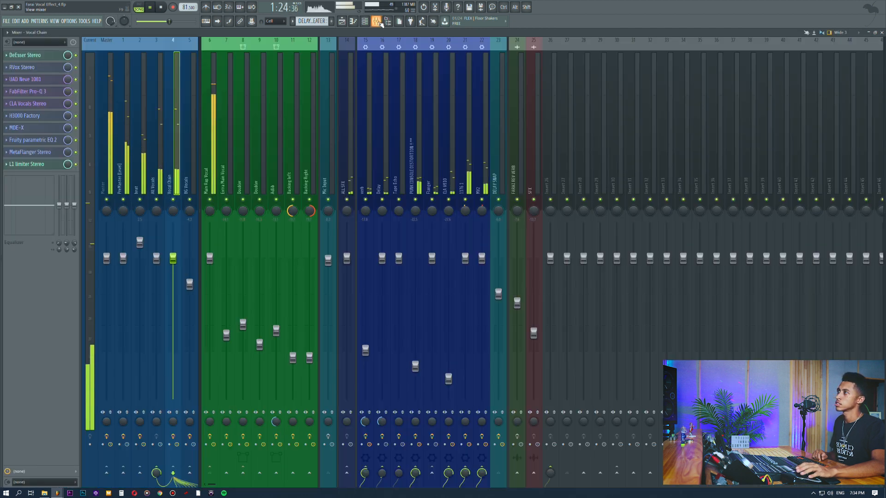
click(44, 115)
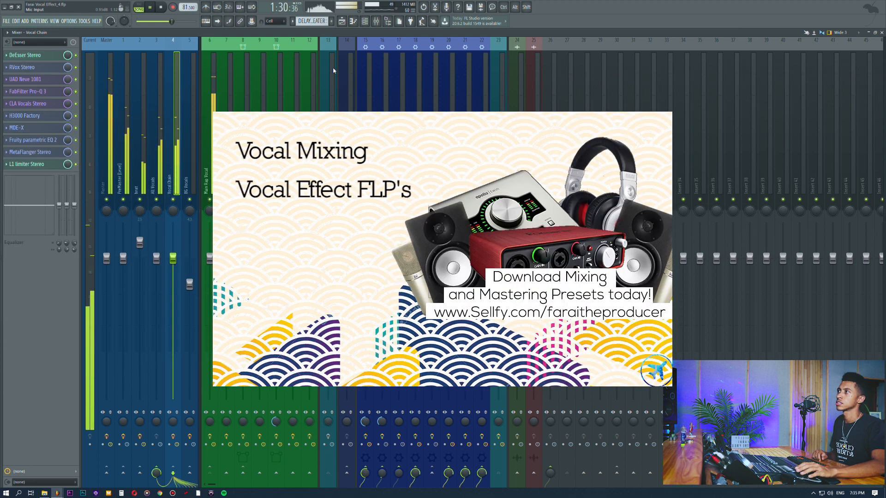
click(346, 23)
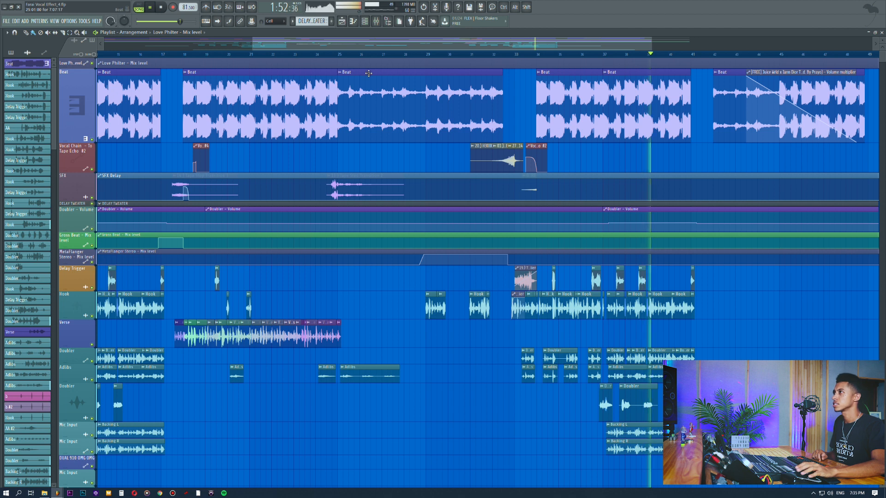
key(F9)
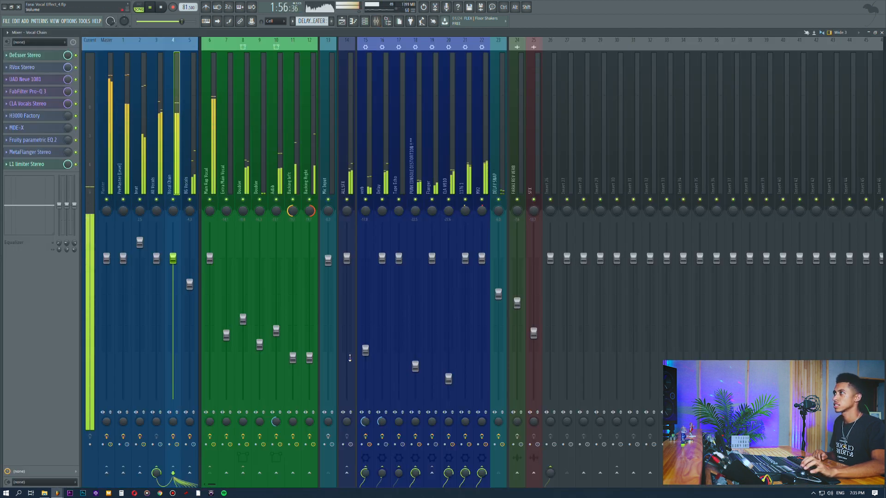
click(342, 21)
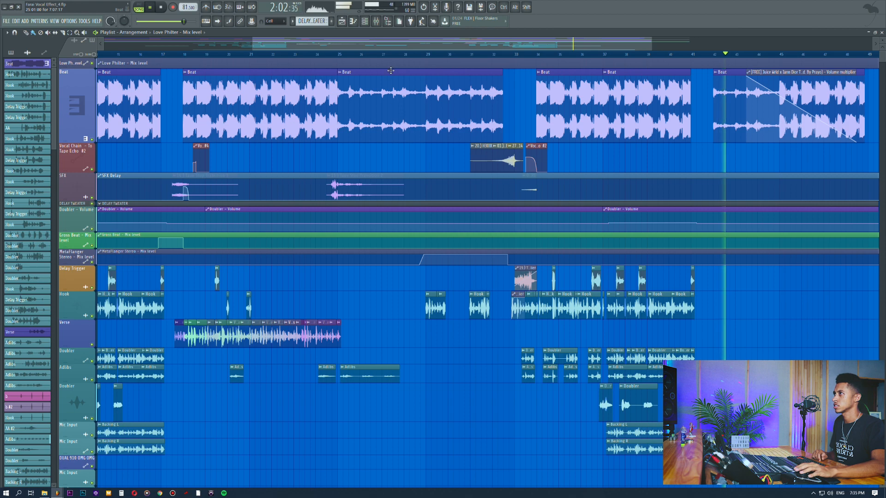
scroll(391, 70, down, 4)
key(space)
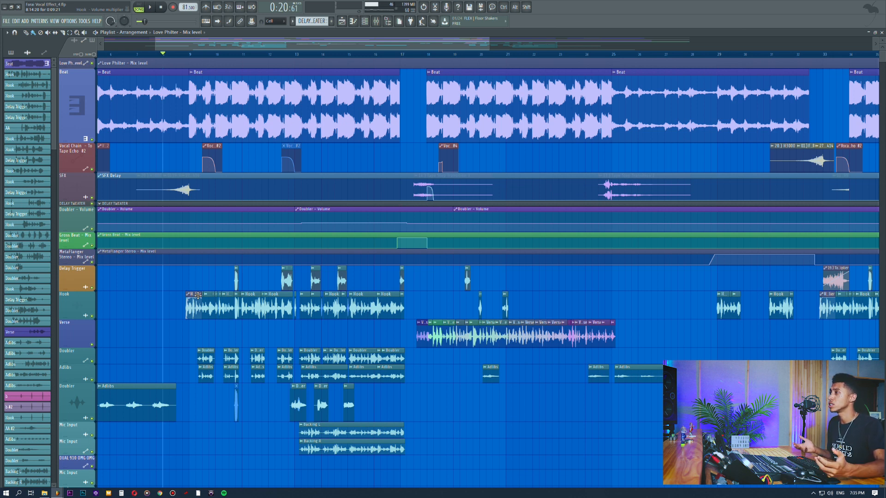
Step: Examine the doubler, adlib and backing clips that accompany the first hook in the arrangement
drag(201, 338, 400, 458)
click(443, 432)
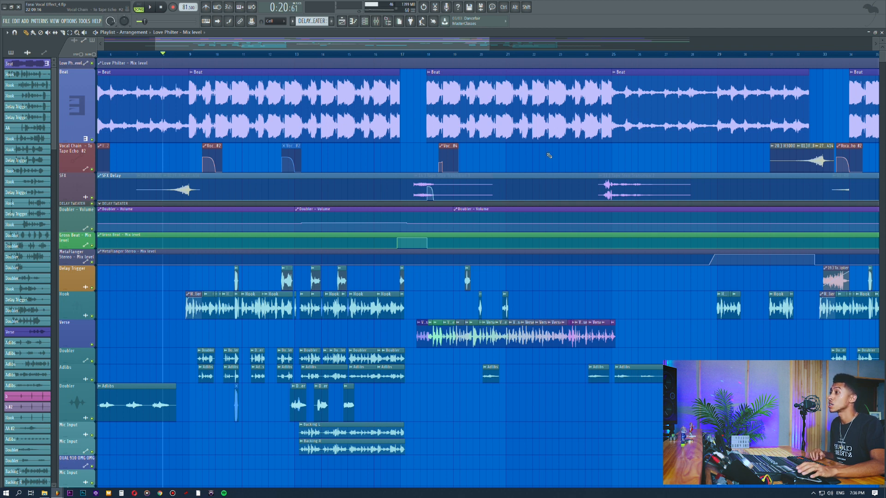
drag(202, 352, 393, 455)
click(458, 432)
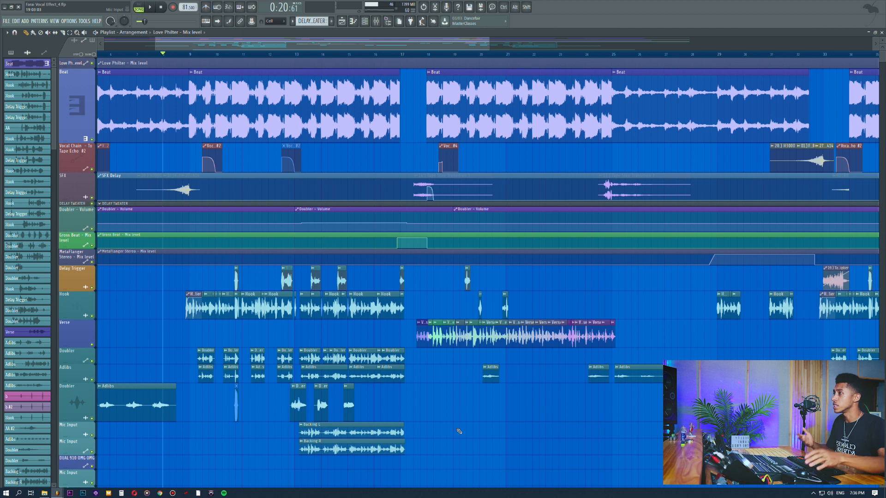
Step: Play the first hook from just before bar 9 and mute the mixer tracks from Extra Main Vocal through Backing Right
scroll(187, 59, up, 4)
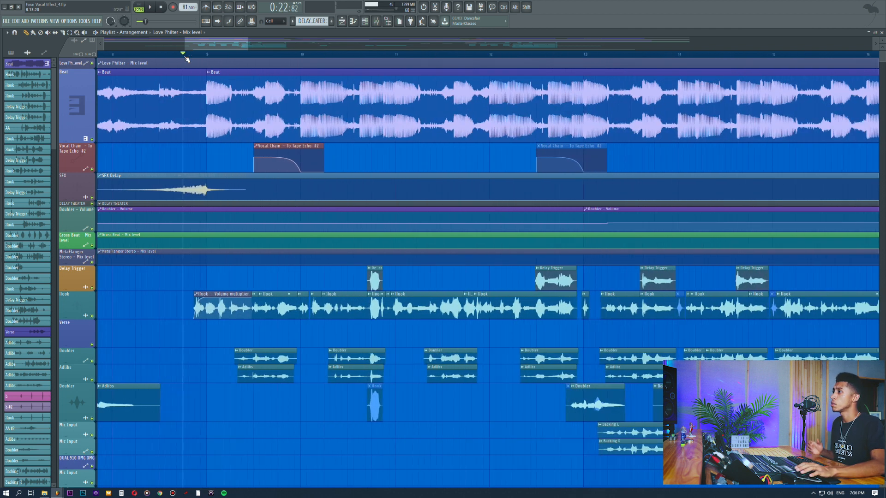
key(space)
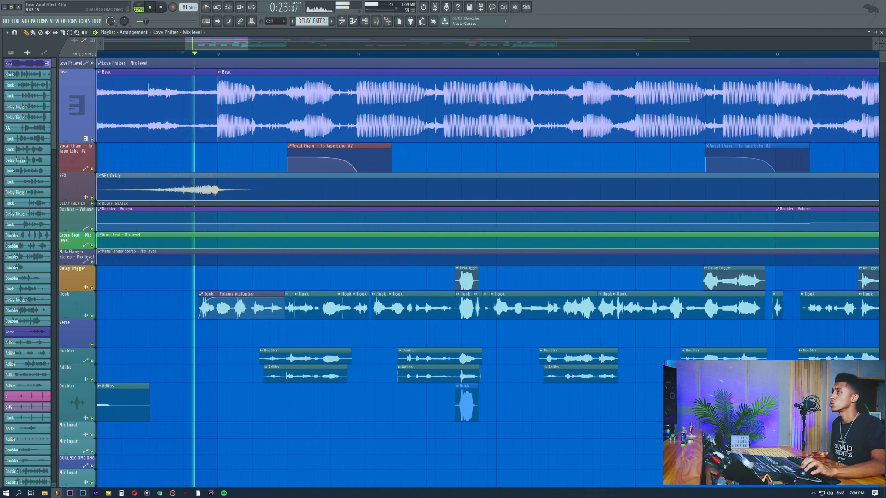
key(F9)
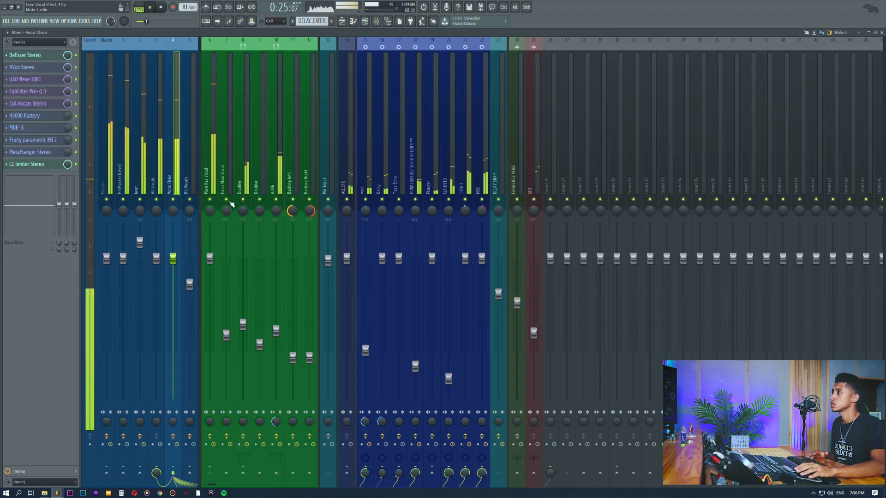
drag(248, 201, 307, 206)
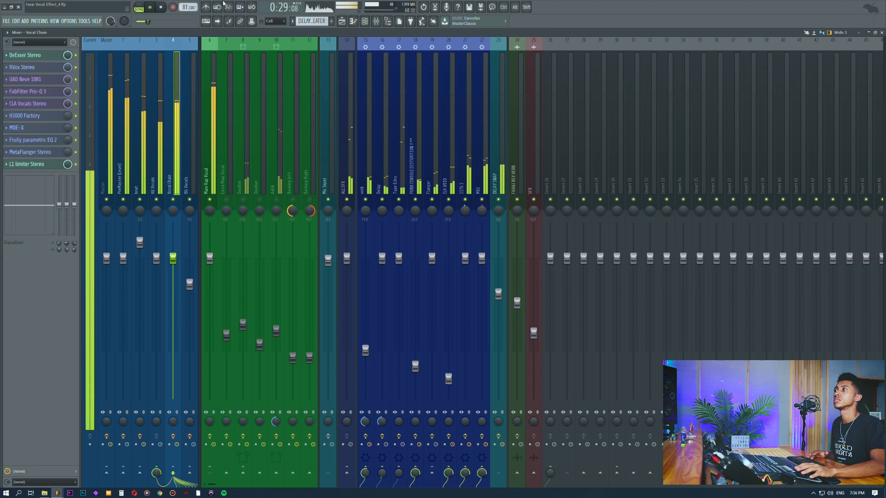
Step: Inspect the effect chains of the Doubler and Adlib mixer tracks during playback, and stop the song
click(243, 76)
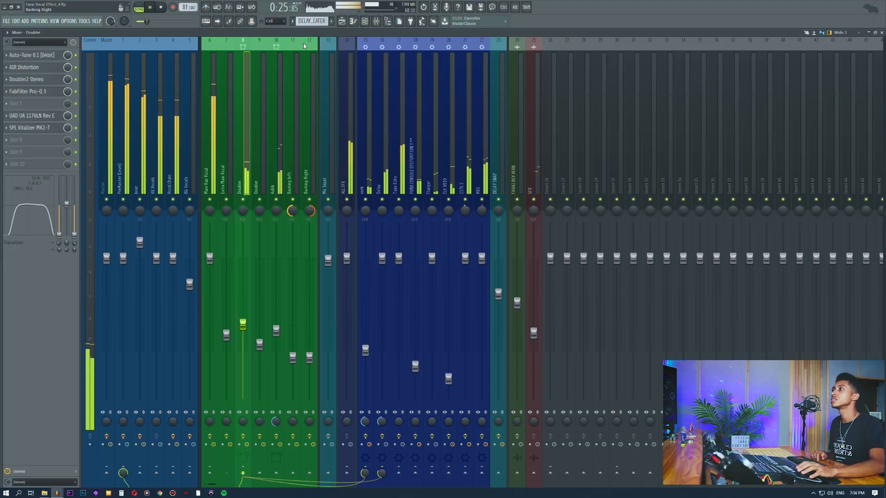
click(278, 147)
key(space)
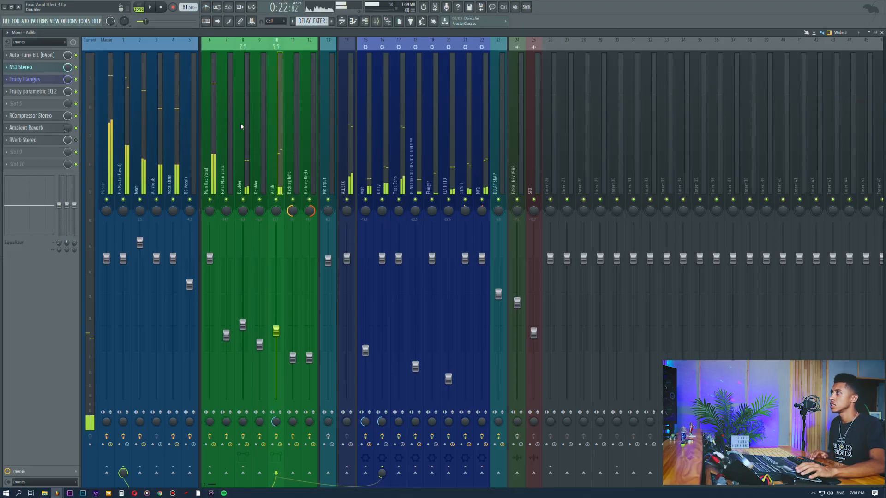
Step: Inspect the effect chains of the Main Rap Vocal and Vocal Chain mixer tracks
click(212, 82)
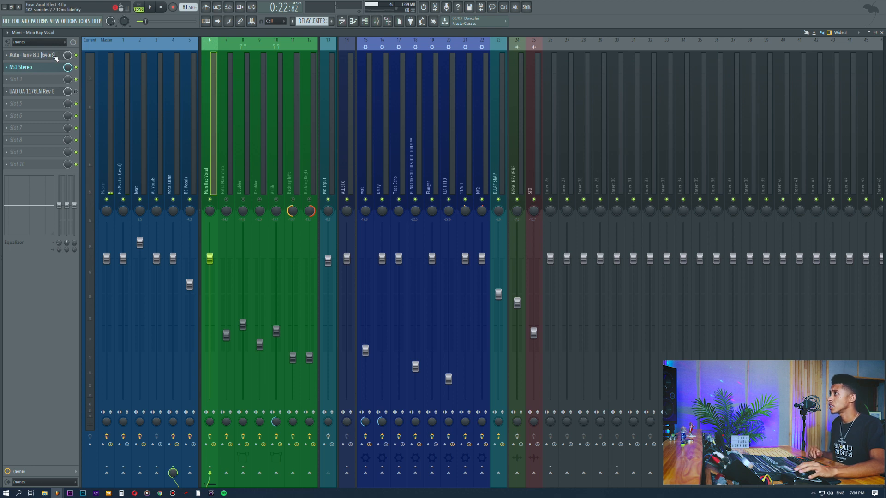
click(183, 157)
click(168, 150)
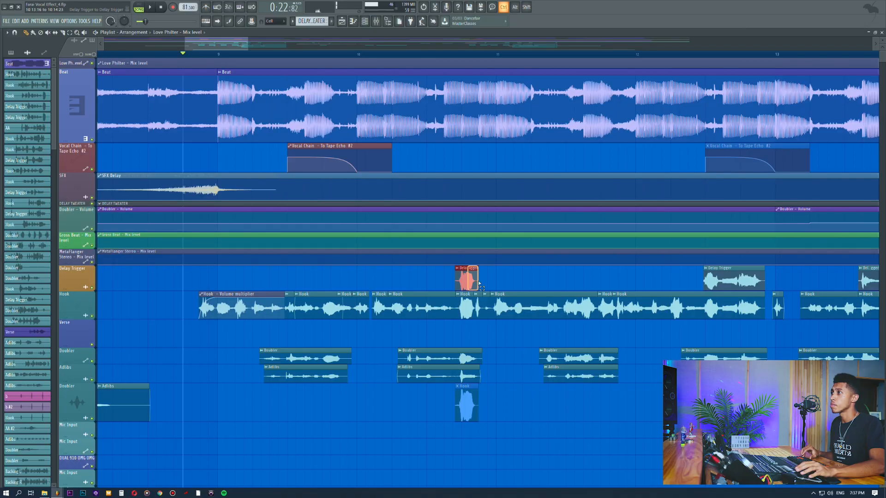
key(F9)
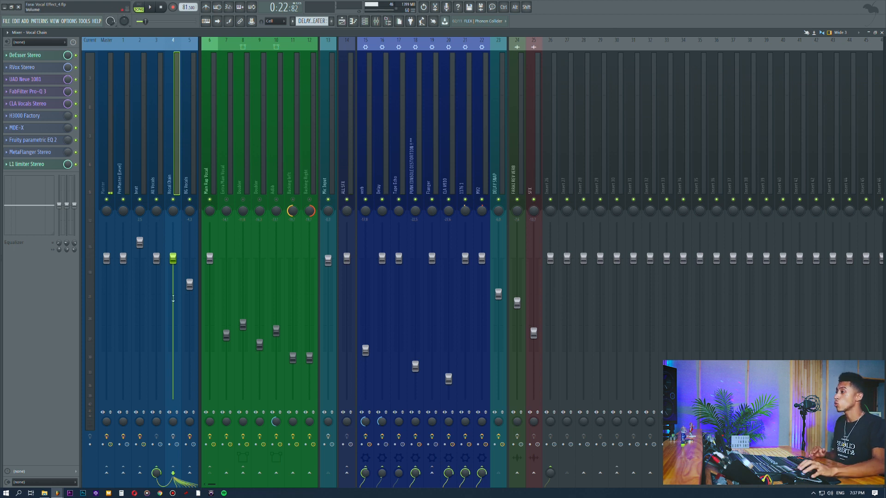
Step: Play the hook again and open the UAD UA 1176LN Rev E compressor on the Main Rap Vocal track
key(space)
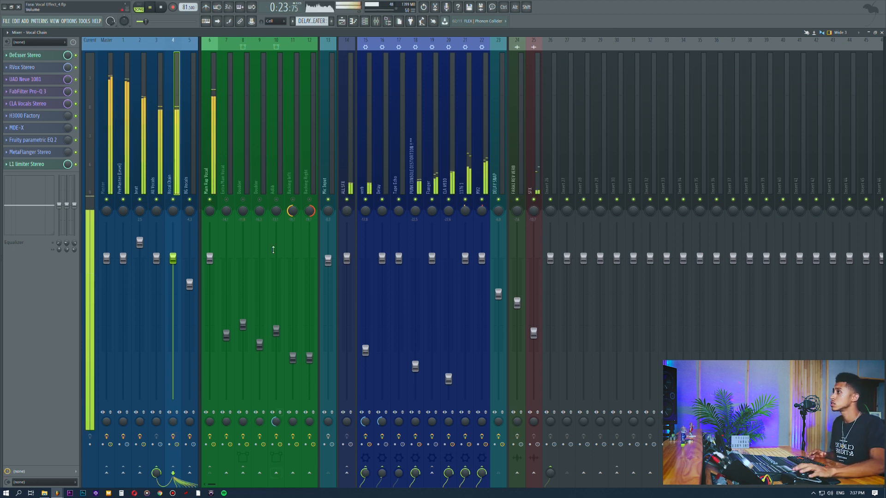
key(space)
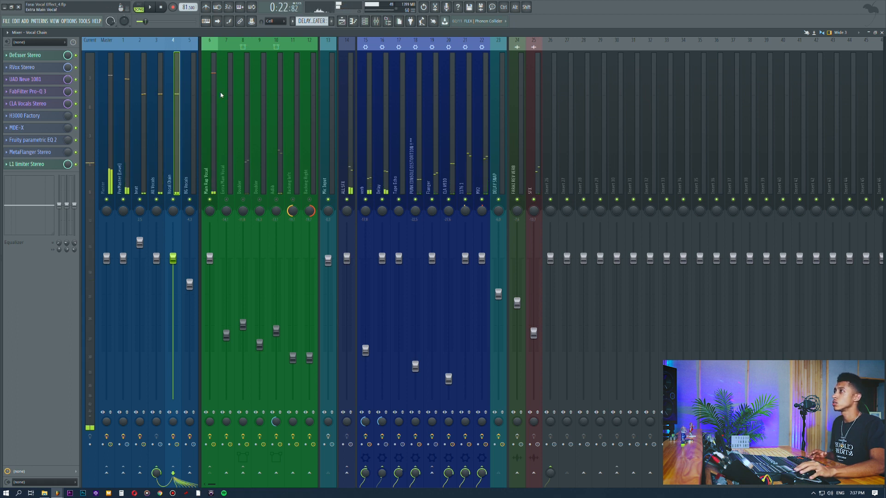
click(211, 107)
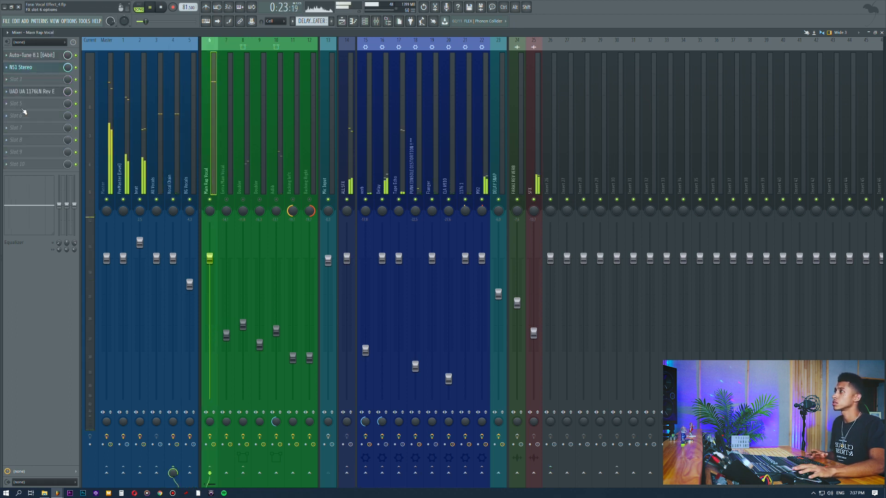
click(28, 92)
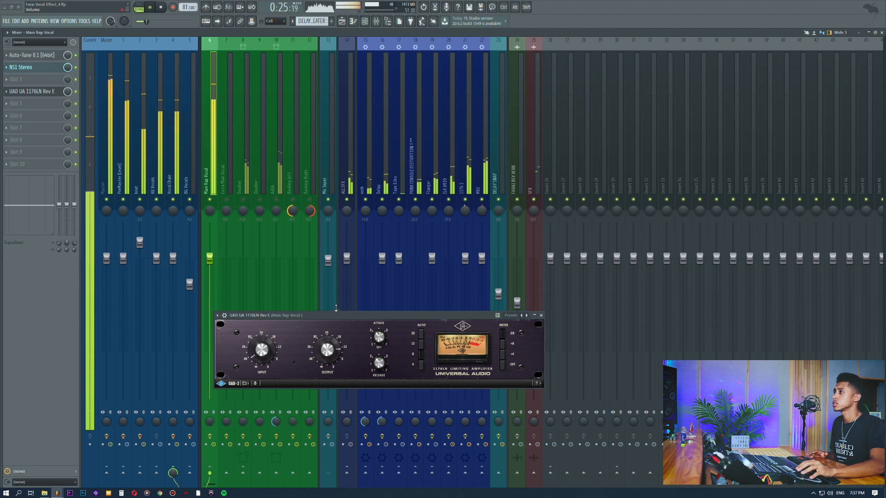
drag(303, 315, 364, 252)
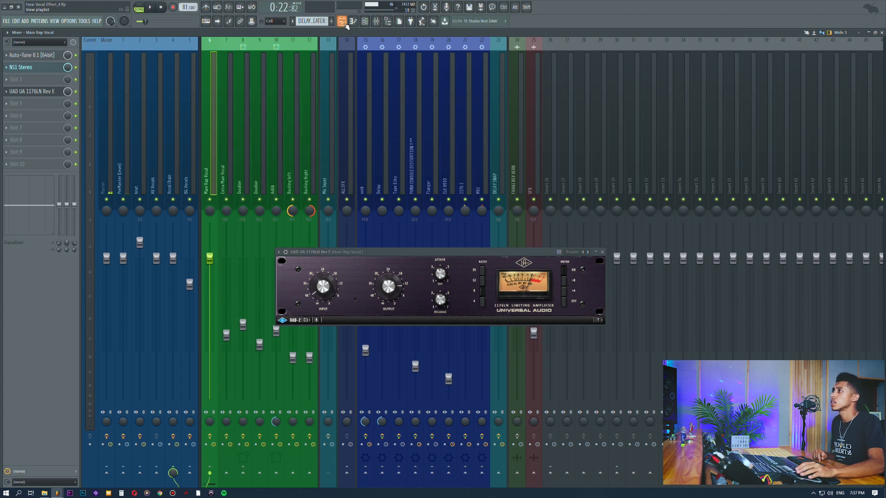
Step: Open Auto-Tune 8.1 on the Main Rap Vocal track and arrange its window directly above the 1176LN compressor
click(47, 56)
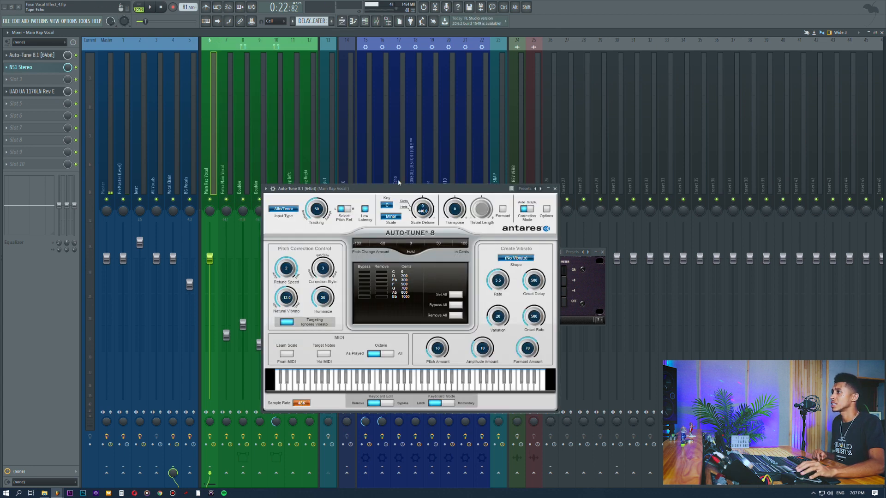
drag(399, 188, 361, 100)
drag(525, 252, 748, 358)
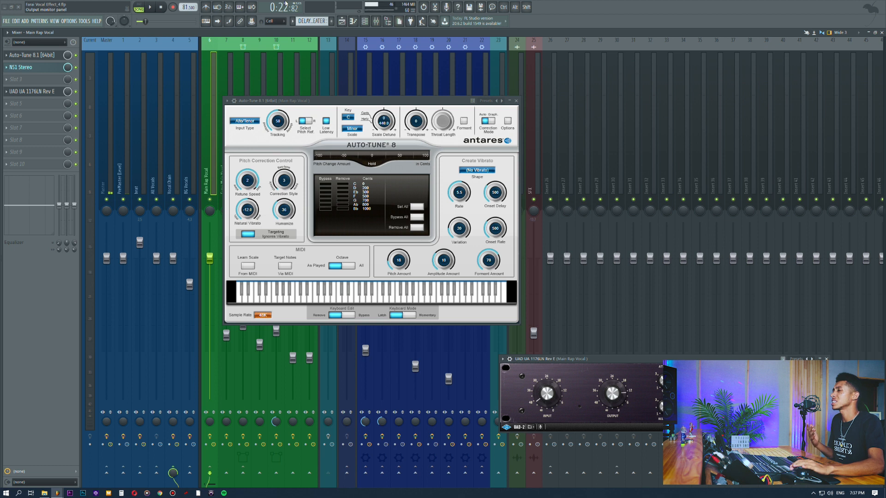
drag(334, 104, 317, 116)
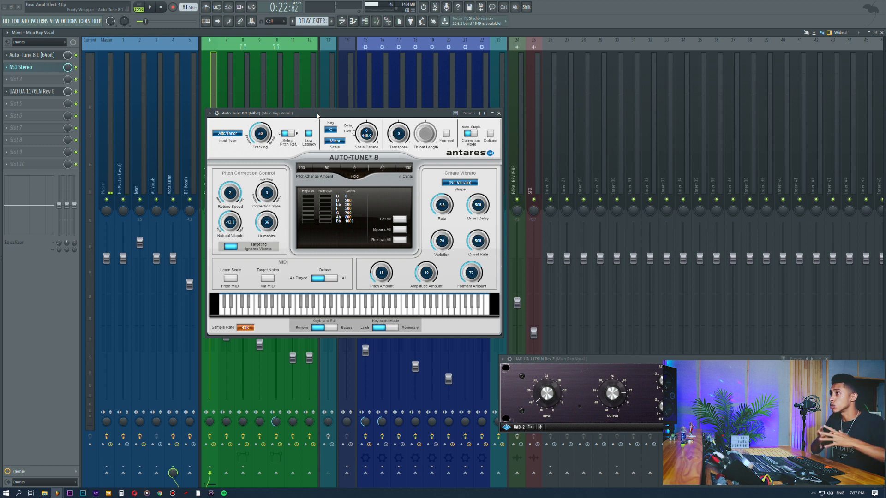
drag(318, 116, 363, 86)
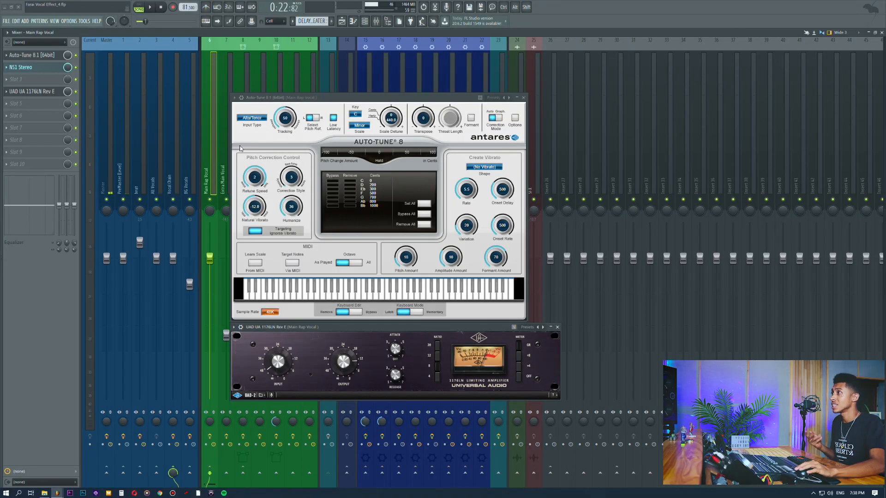
drag(381, 98, 394, 100)
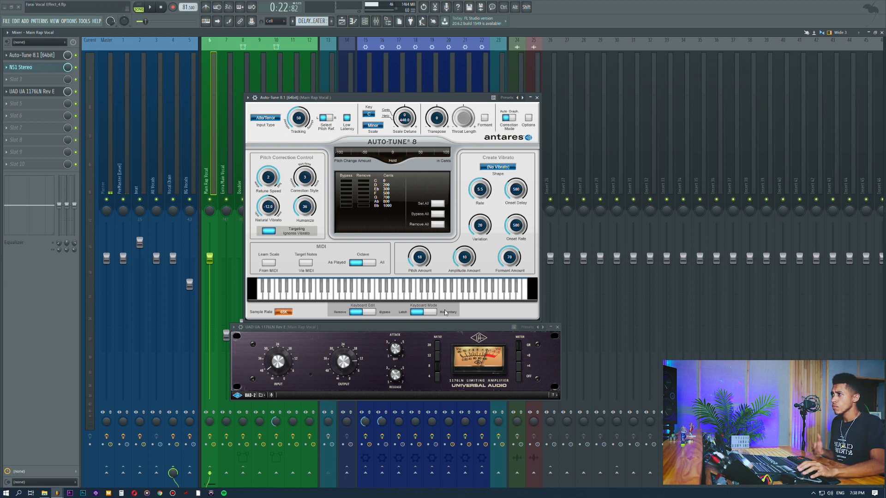
drag(441, 328, 441, 334)
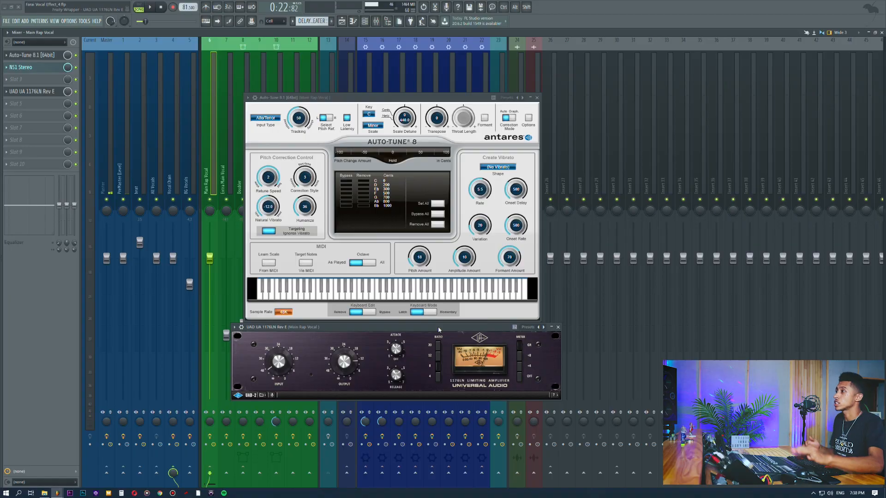
drag(356, 331, 354, 332)
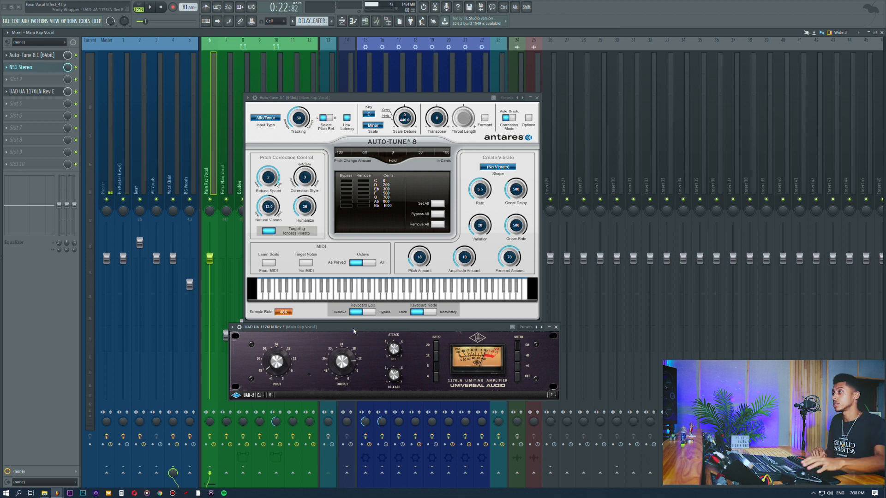
drag(354, 332, 349, 333)
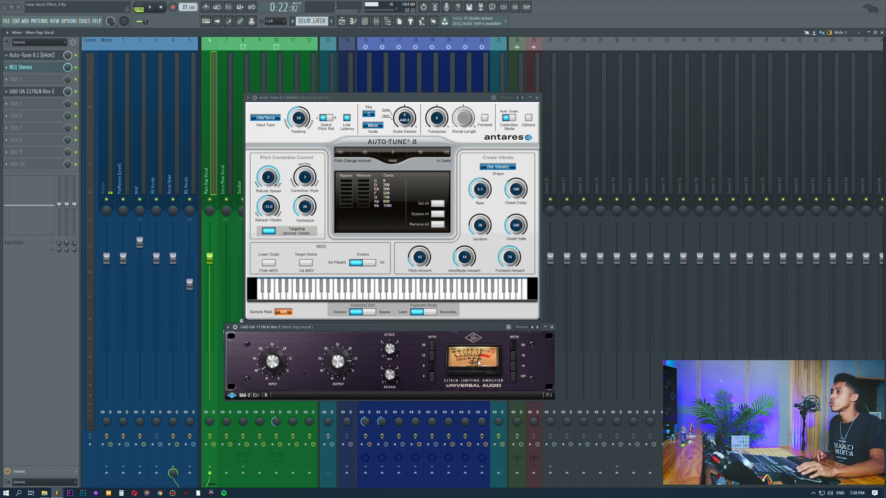
Step: Close the Auto-Tune 8.1 and UAD 1176LN windows of the Main Rap Vocal track
drag(438, 331, 446, 331)
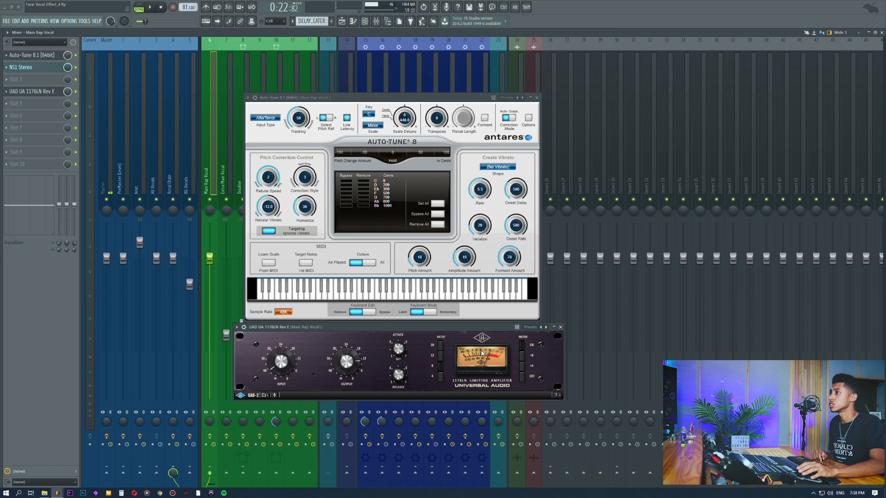
click(538, 98)
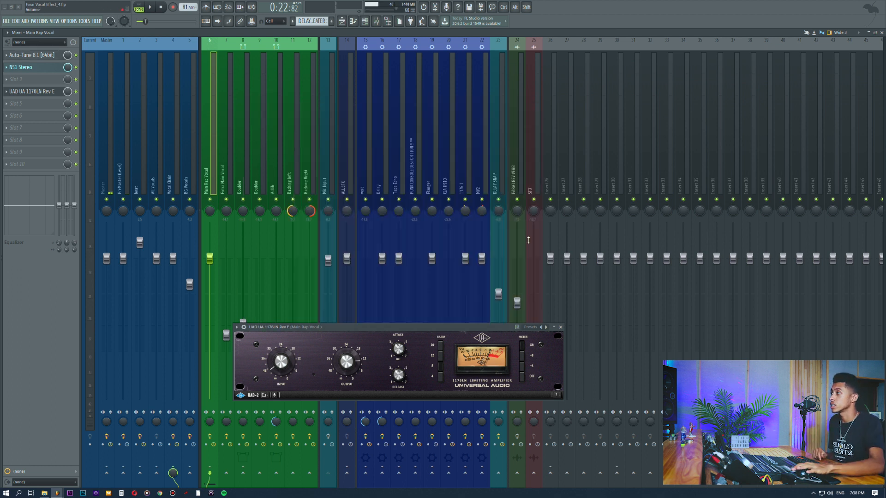
drag(463, 327, 518, 202)
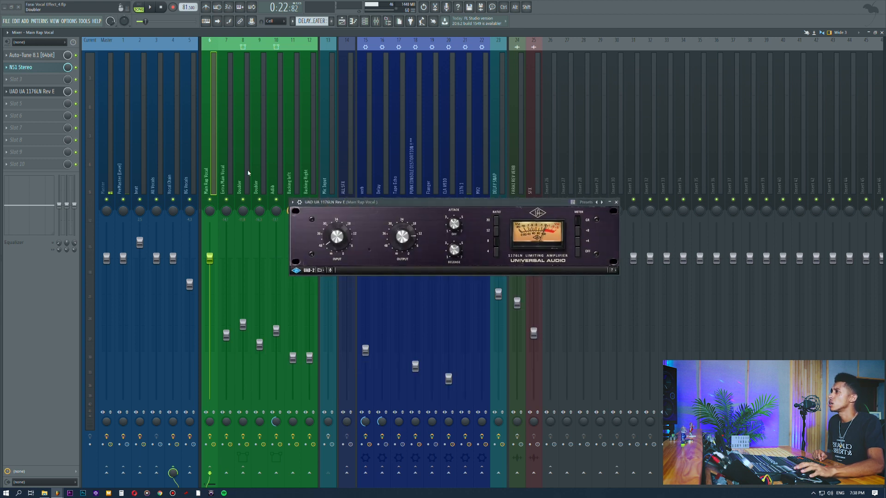
click(32, 92)
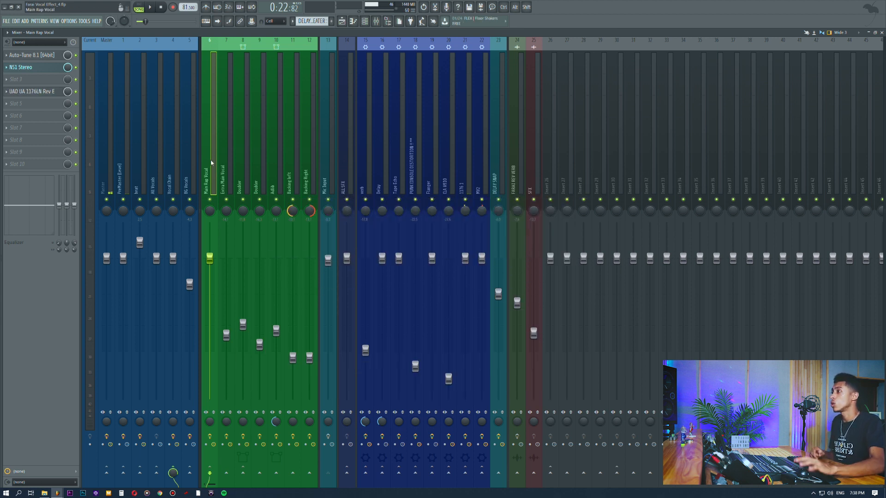
Step: Review the Vocal Chain, Main Rap Vocal and Mic Input mixer tracks, and open the DeEsser on the Vocal Chain track
click(174, 156)
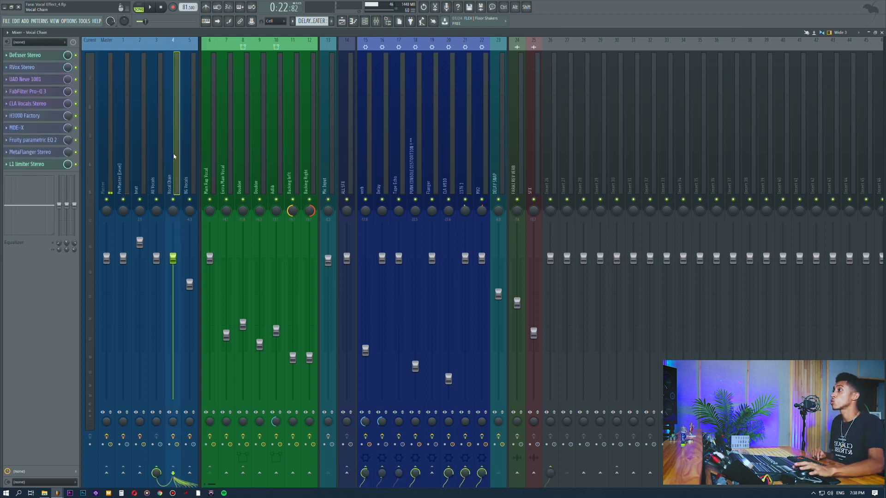
click(211, 131)
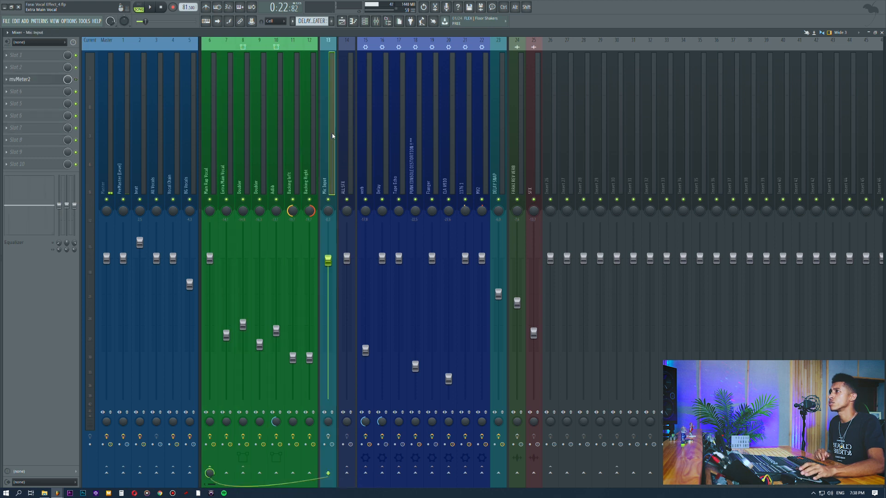
click(182, 133)
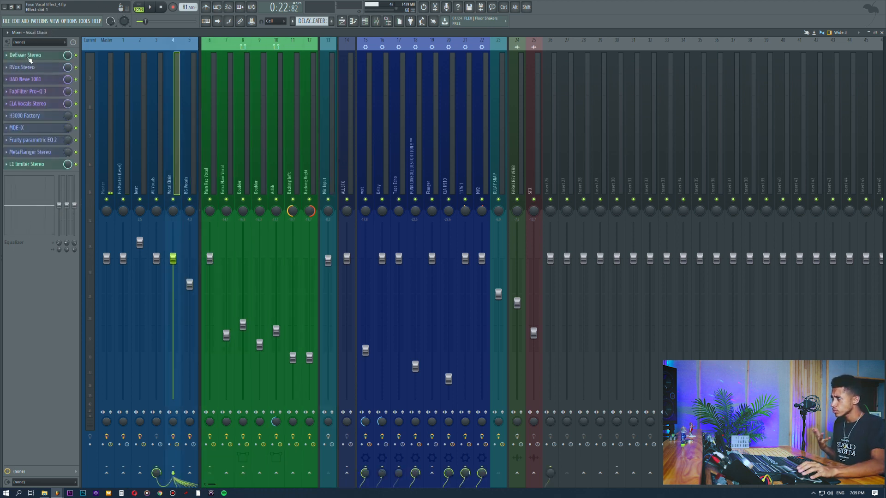
click(44, 58)
drag(300, 126, 589, 83)
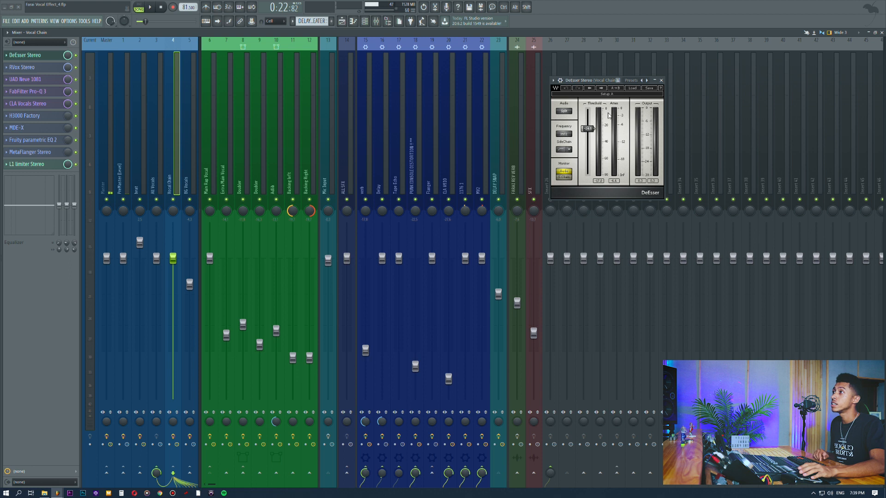
drag(596, 80, 590, 96)
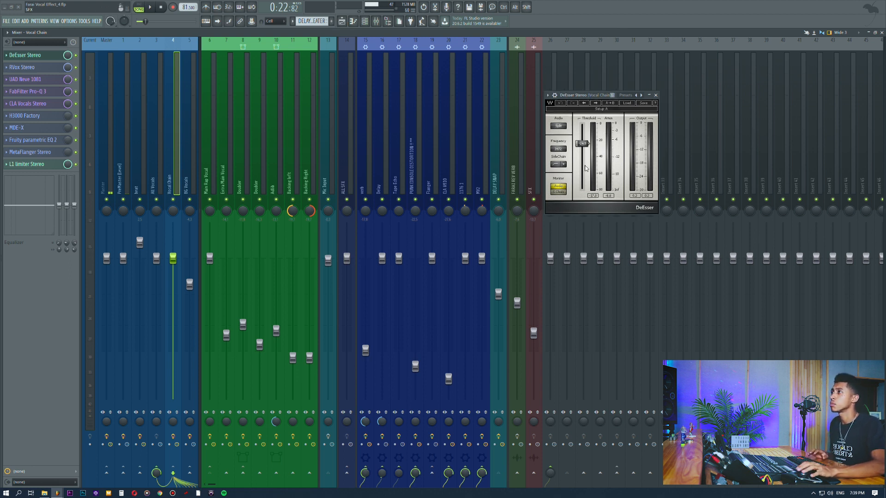
Step: Show the playlist and play the song from bar 11 with the DeEsser meters in view, and stop playback
click(342, 20)
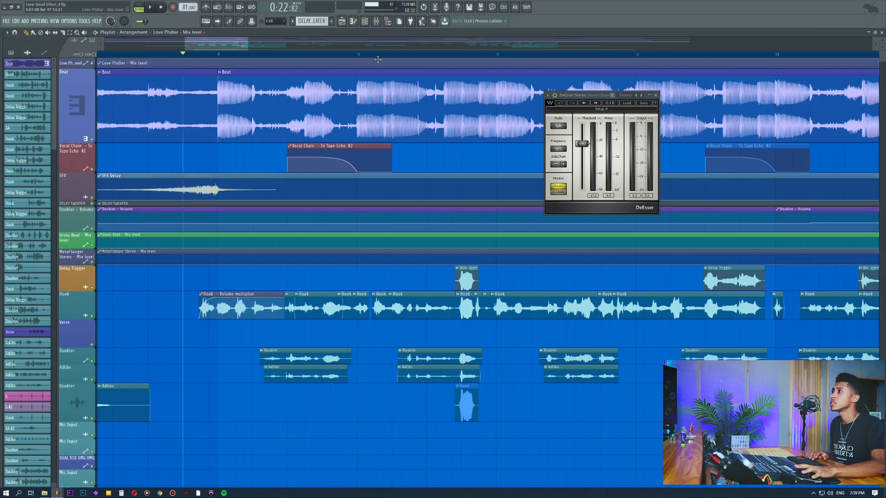
scroll(378, 58, down, 4)
click(307, 55)
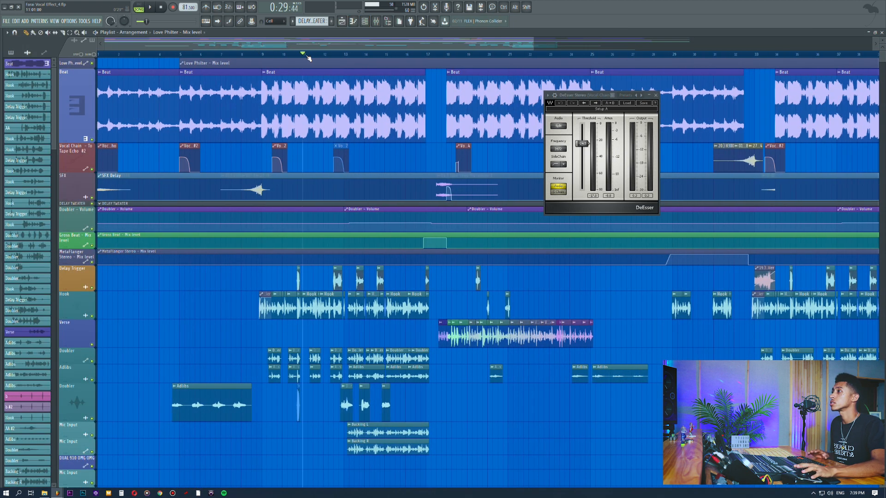
key(space)
drag(586, 95, 568, 115)
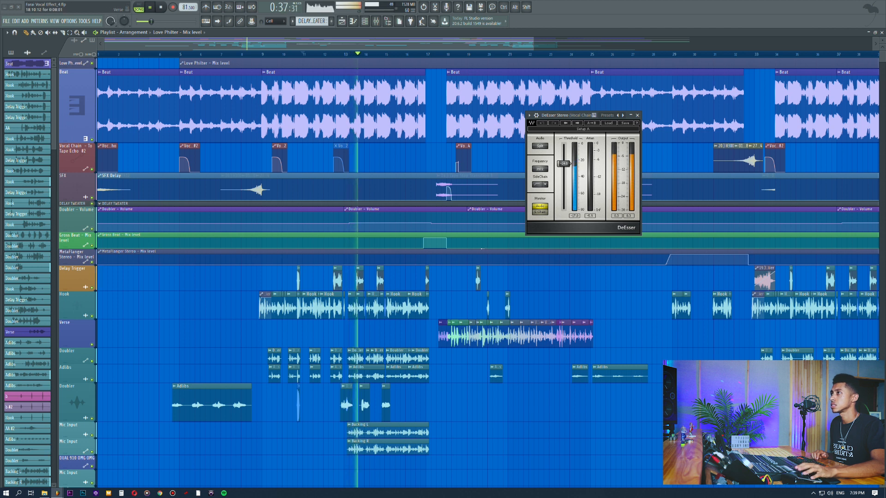
key(space)
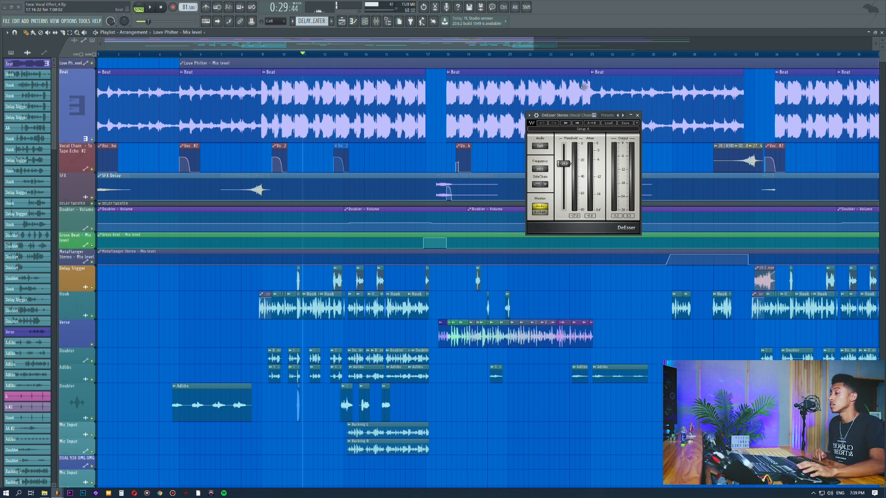
drag(570, 120, 543, 127)
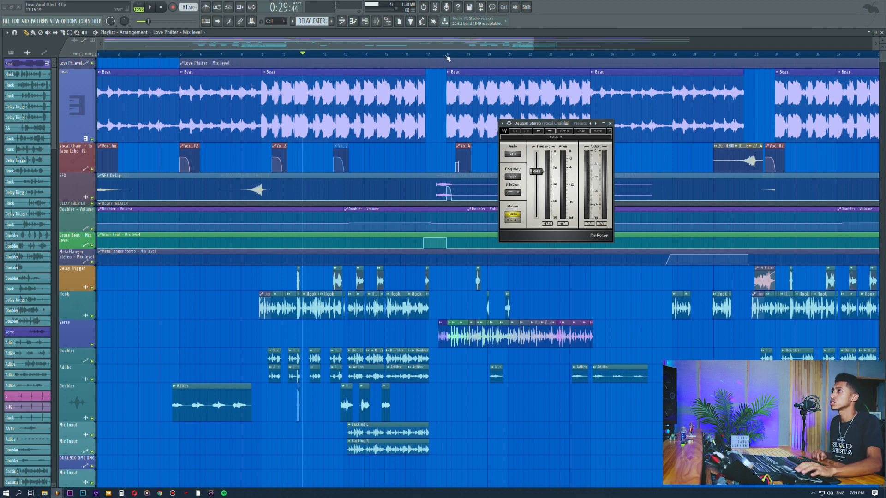
Step: Return to the mixer and open the RVox compressor on the Vocal Chain track for examination
click(376, 21)
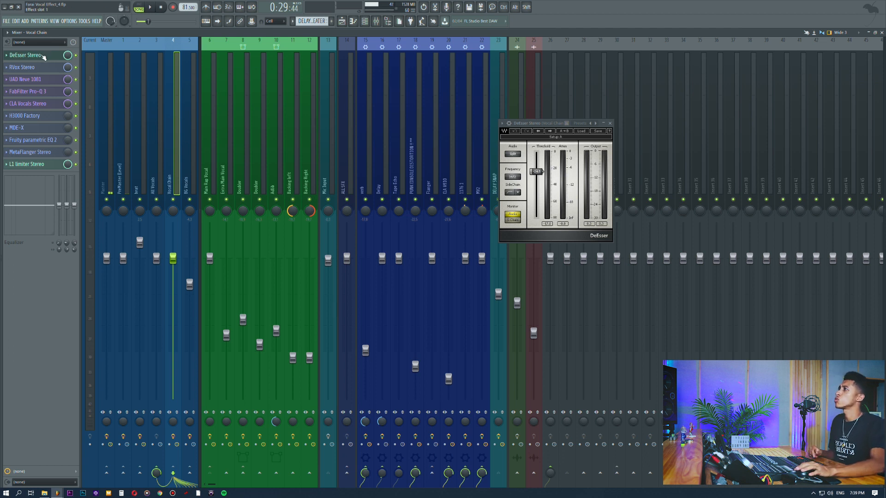
click(39, 79)
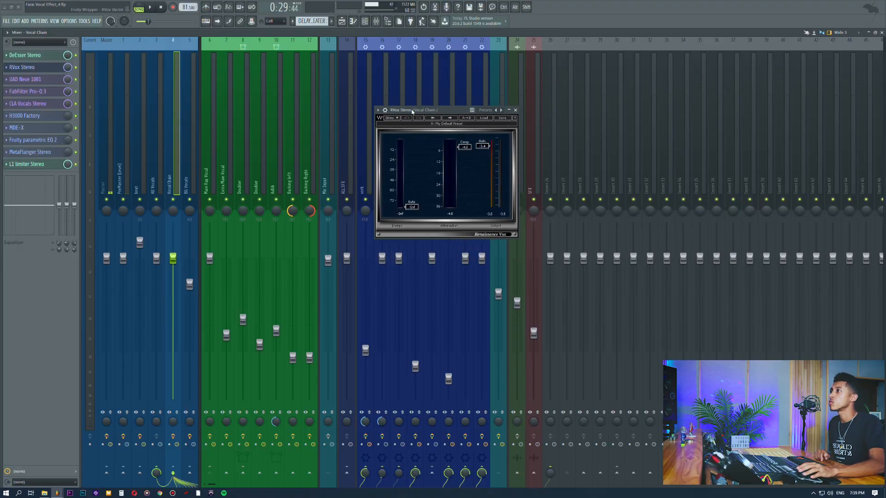
drag(411, 111, 405, 126)
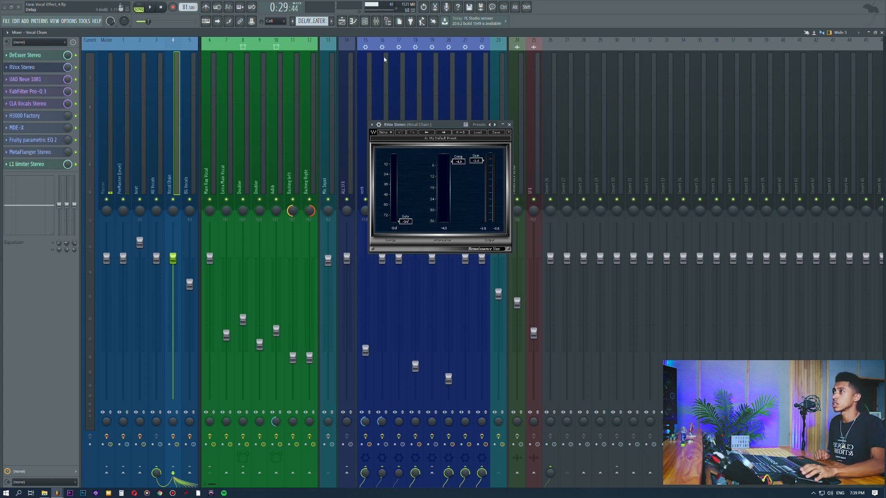
drag(451, 146, 480, 166)
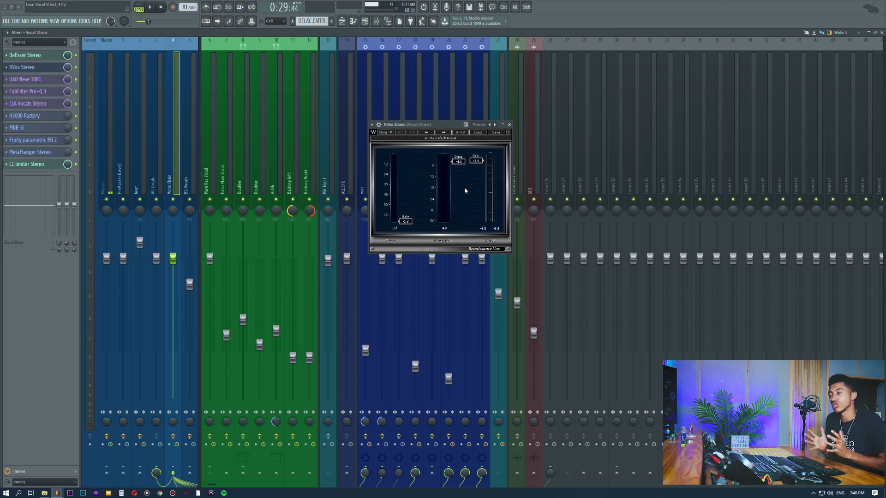
Step: Open the UAD 1176LN on the Main Rap Vocal track and arrange it directly below the RVox window
click(215, 120)
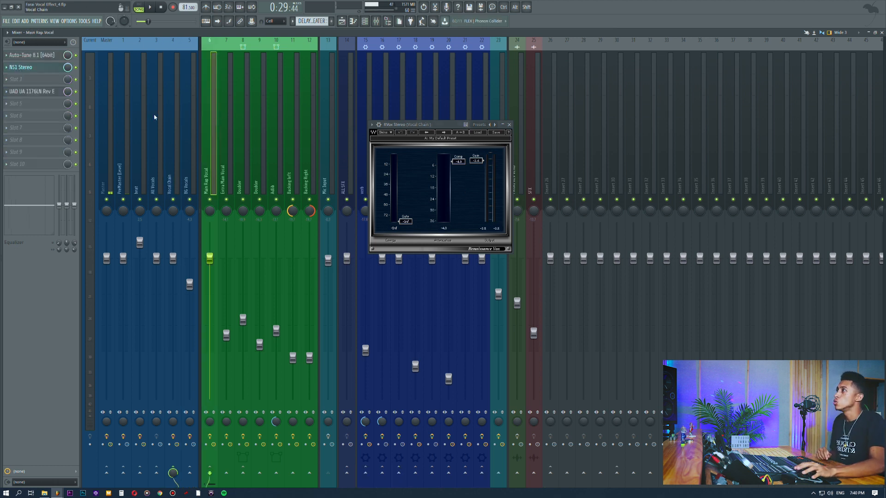
click(35, 92)
drag(430, 205, 438, 262)
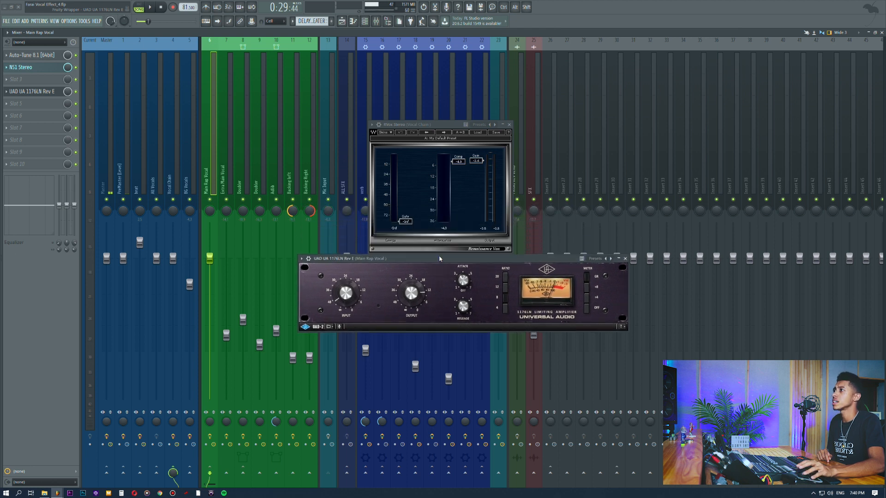
drag(430, 126, 439, 126)
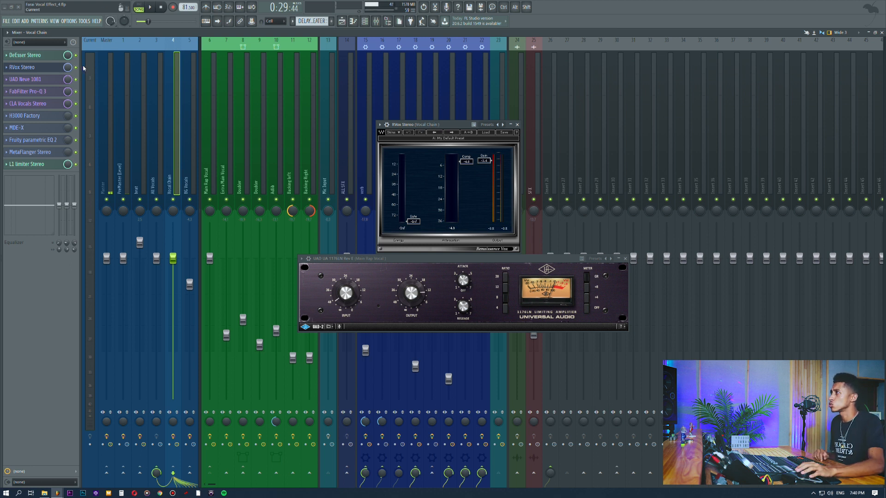
Step: Audition the hook with the 1176LN on the Main Rap Vocal track bypassed, and stop playback
click(214, 134)
key(space)
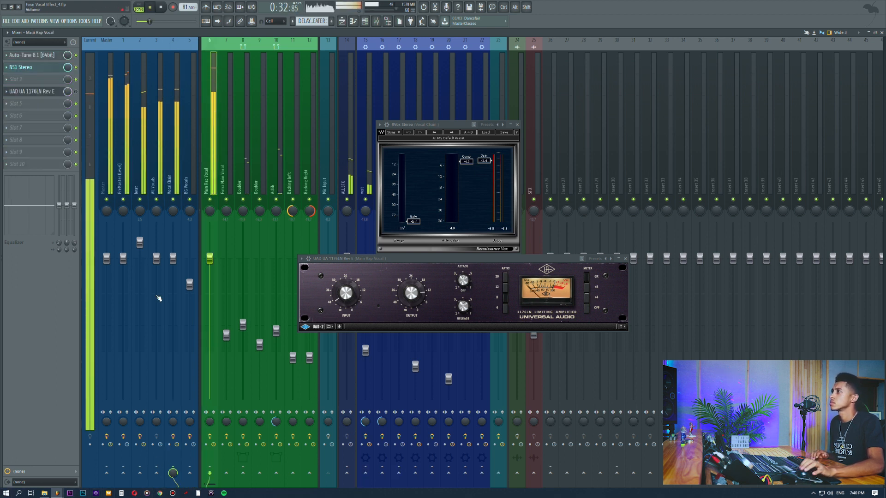
key(space)
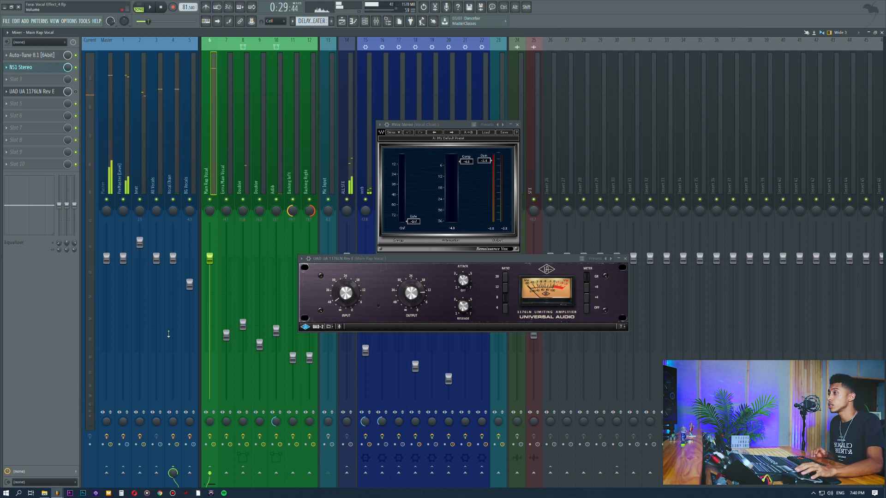
Step: Audition the hook with RVox bypassed and the Vocal Chain fader lowered, stop playback, and restore the fader level
click(169, 335)
key(space)
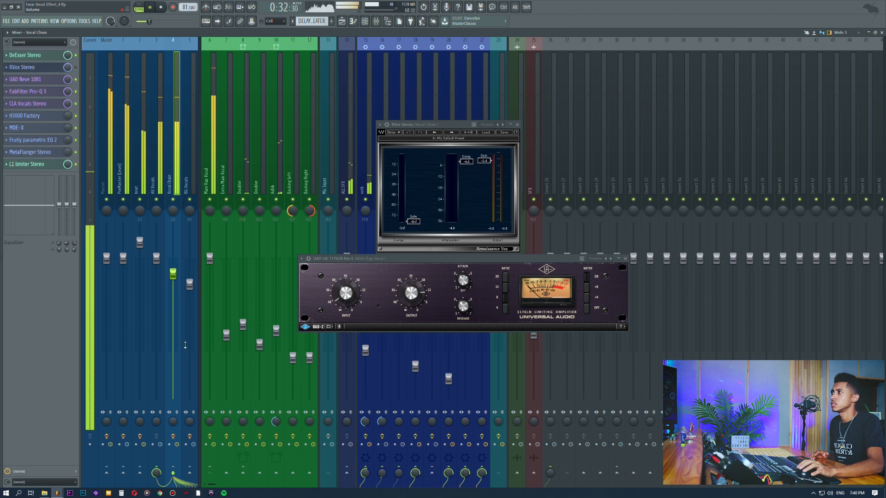
key(space)
drag(175, 277, 173, 261)
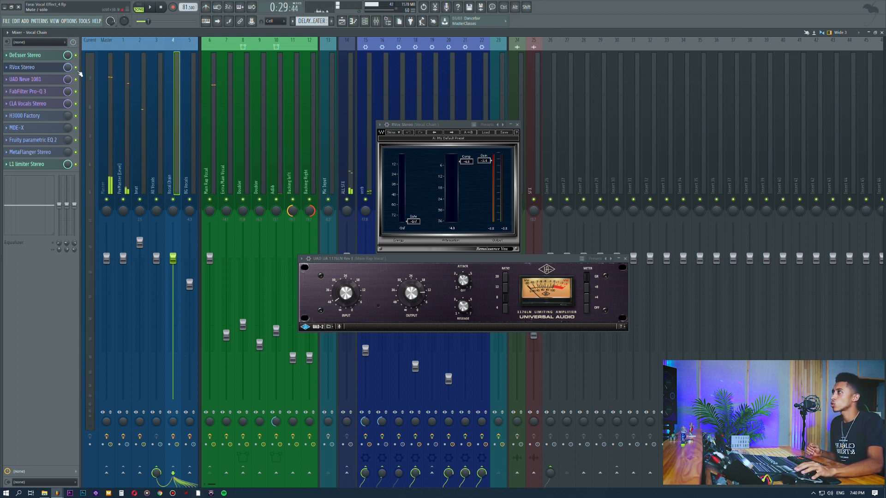
Step: Play the hook from the Main Rap Vocal track once more, and open the UAD Neve 1081 EQ on the Vocal Chain track
click(210, 120)
key(space)
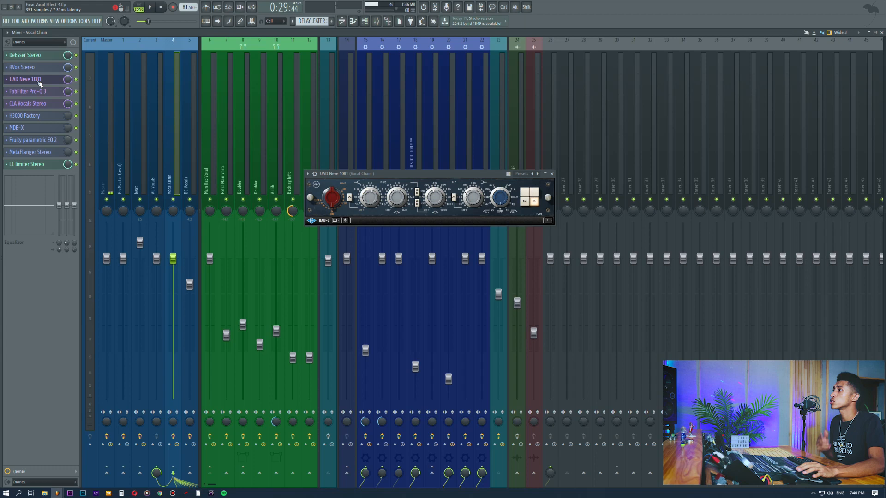
drag(356, 178, 356, 149)
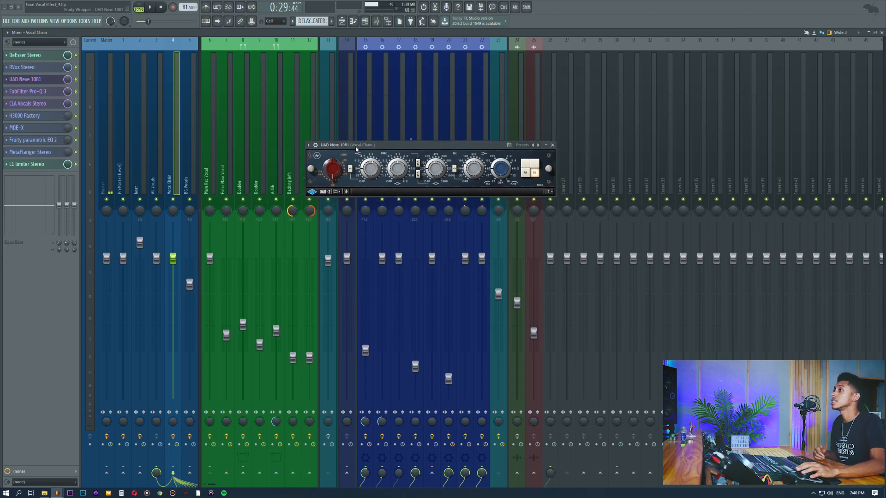
drag(440, 145, 445, 139)
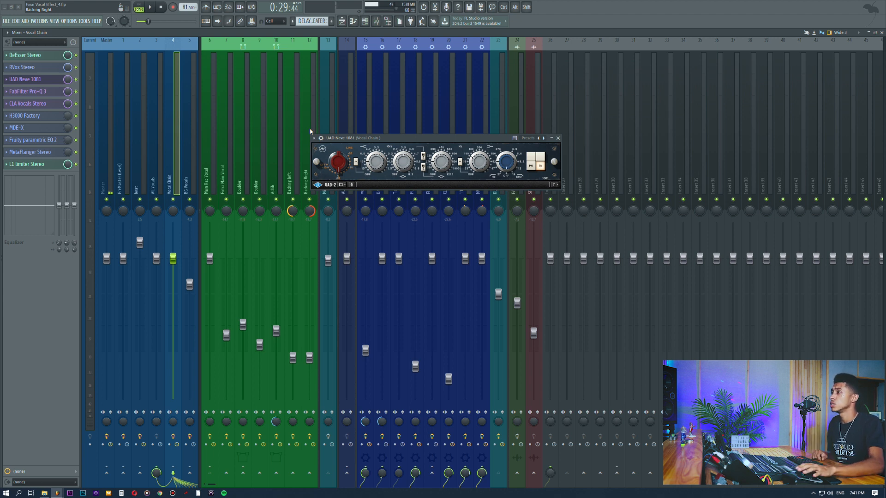
drag(374, 139, 320, 136)
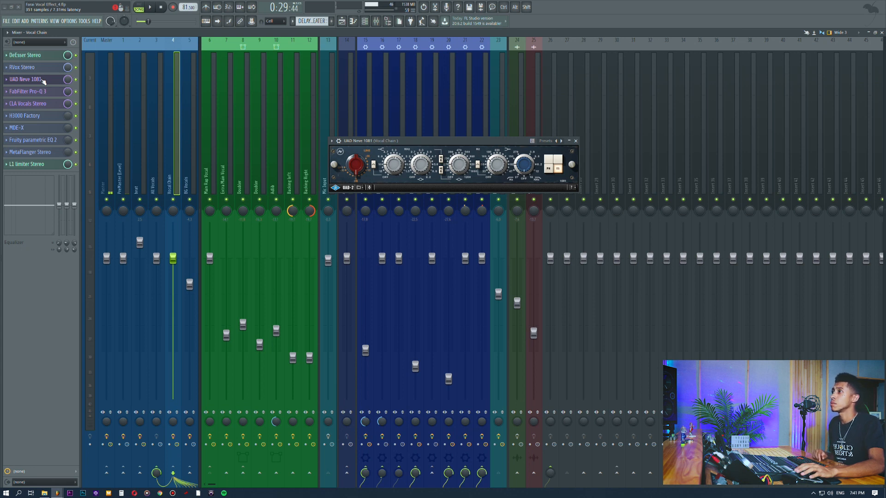
Step: Compare the hook with the UAD Neve 1081 on the Vocal Chain track enabled and bypassed
click(76, 79)
key(space)
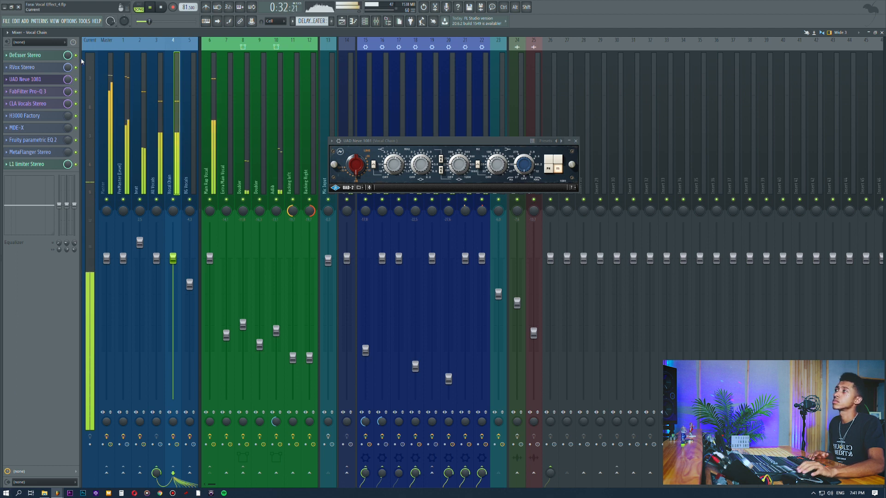
key(space)
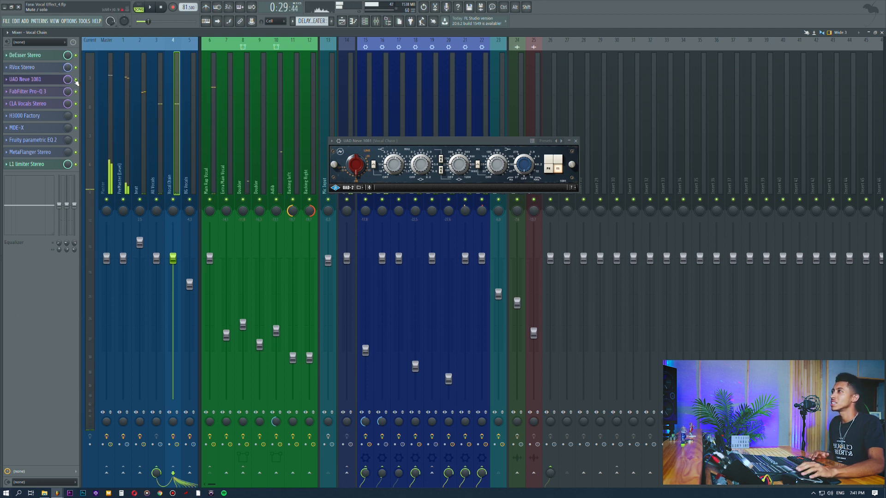
key(space)
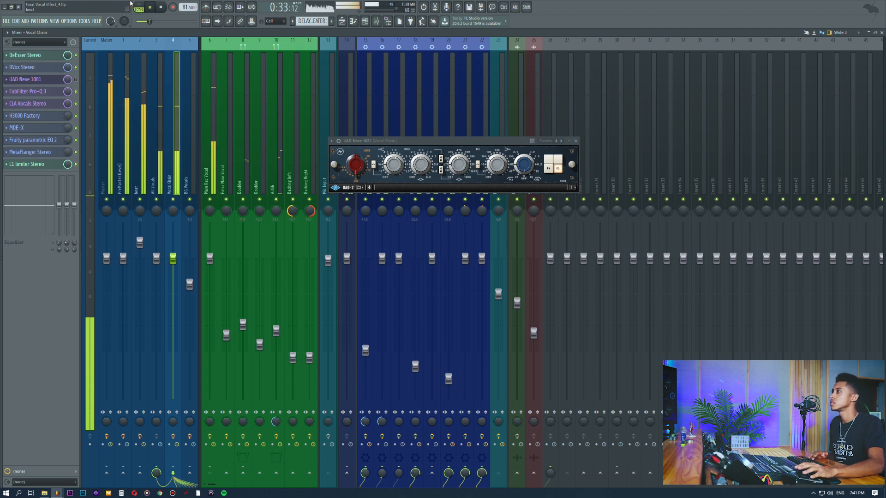
key(space)
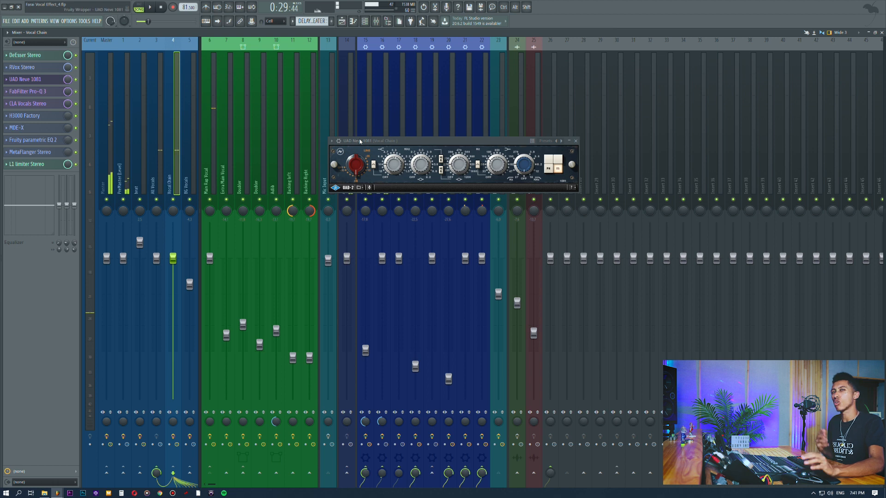
Step: Listen to the hook with the Neve 1081 enabled, and open FabFilter Pro-Q 3 on the Vocal Chain track
drag(383, 143, 307, 139)
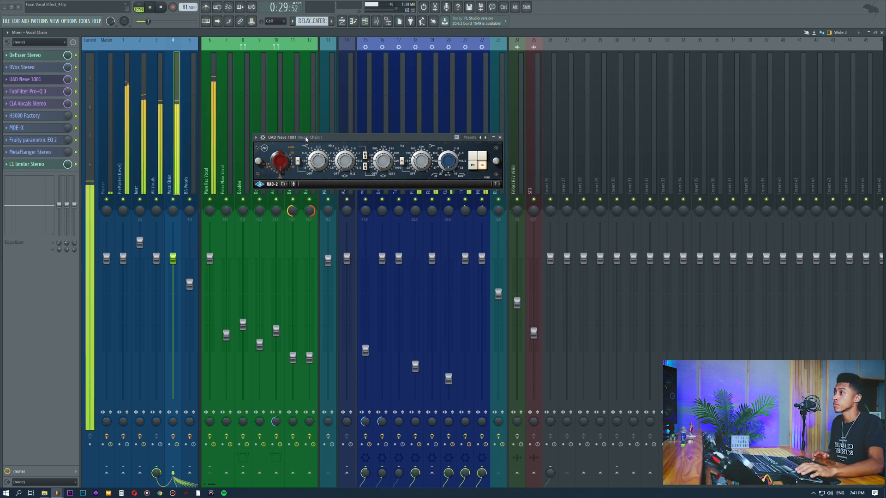
key(space)
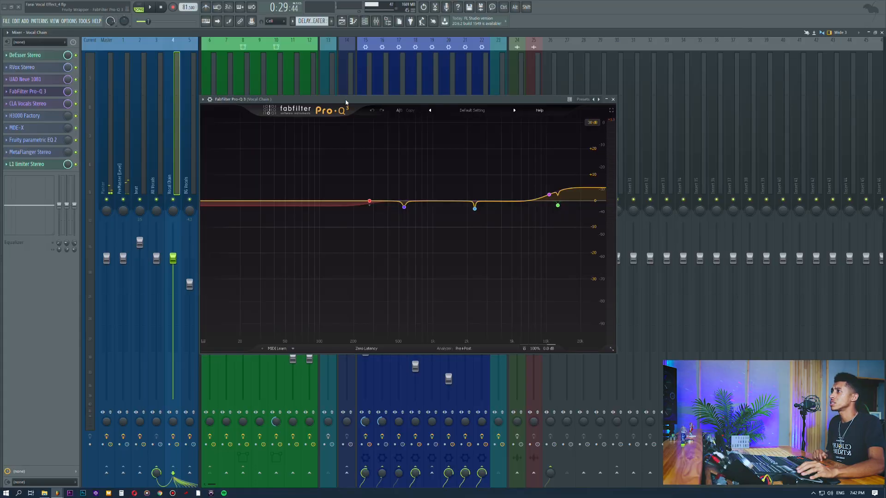
Step: Recheck the UAD Neve 1081 settings on the Vocal Chain track, and close the plugin
drag(346, 101, 406, 75)
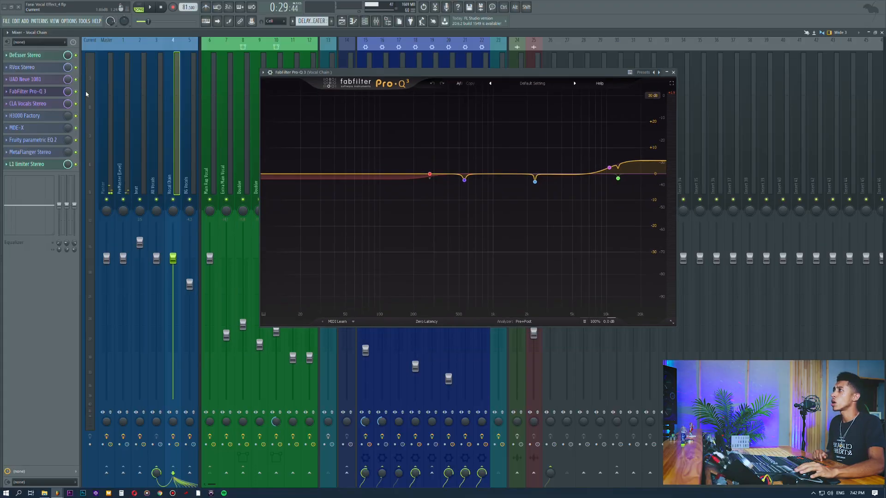
click(51, 79)
drag(390, 139, 465, 140)
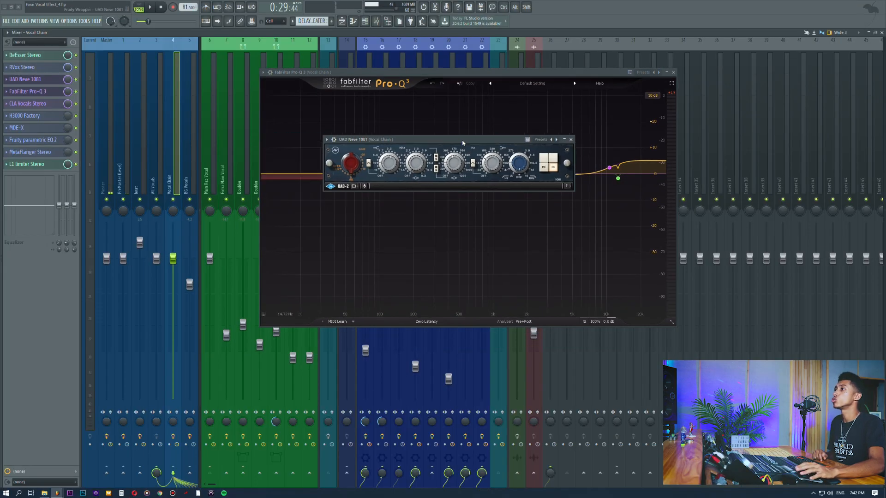
click(573, 138)
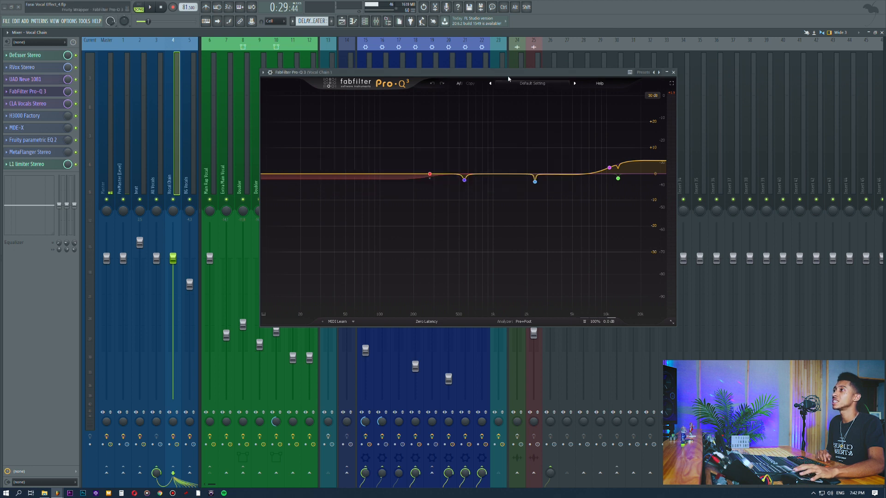
Step: Set the FabFilter Pro-Q 3 display range to 12 dB, and inspect its high shelf, high notch and dynamic low band
drag(572, 72, 572, 97)
mouse_move(603, 202)
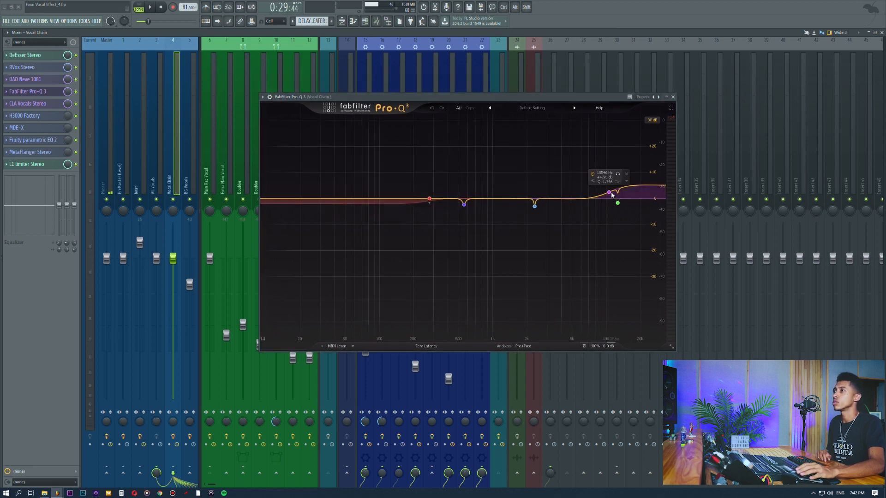
click(652, 120)
click(665, 145)
mouse_move(601, 190)
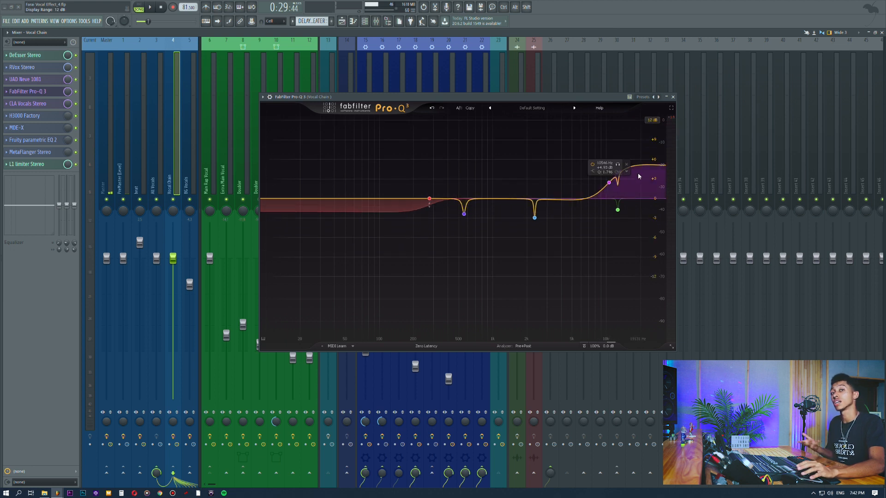
mouse_move(621, 212)
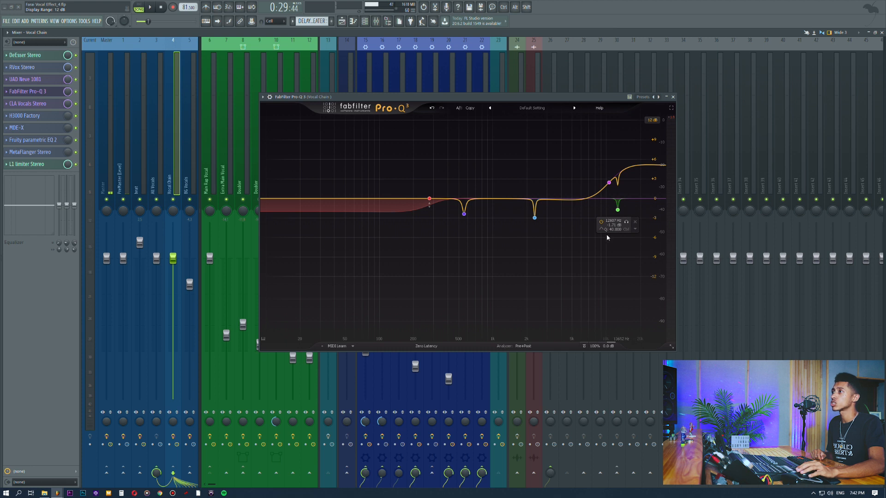
mouse_move(434, 206)
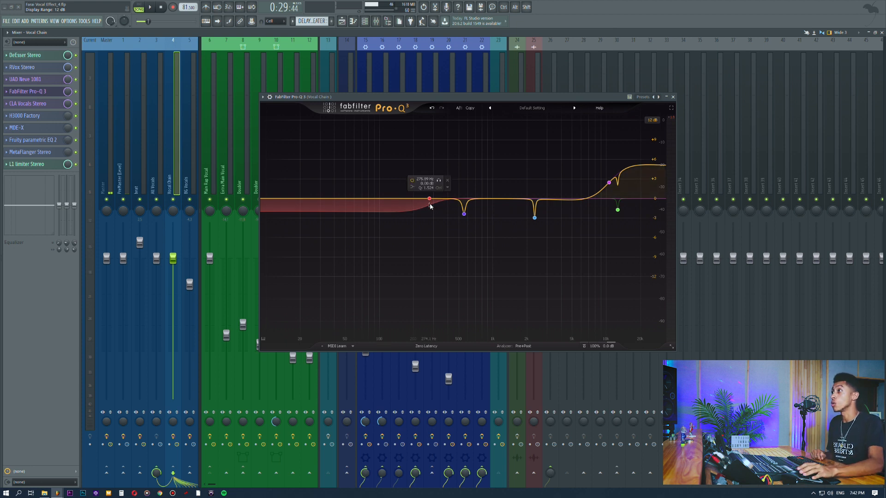
Step: Close FabFilter Pro-Q 3, and open CLA Vocals on the Vocal Chain track to examine its input, bass and treble settings
click(30, 97)
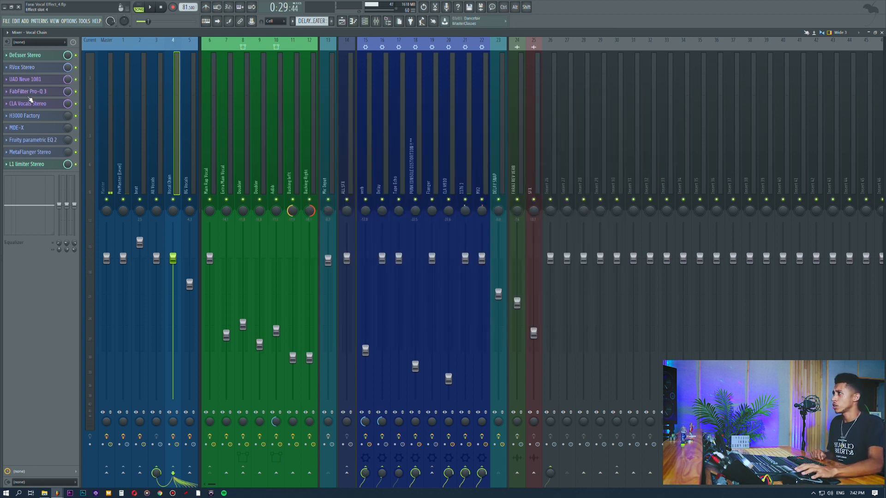
click(31, 103)
drag(400, 191, 369, 132)
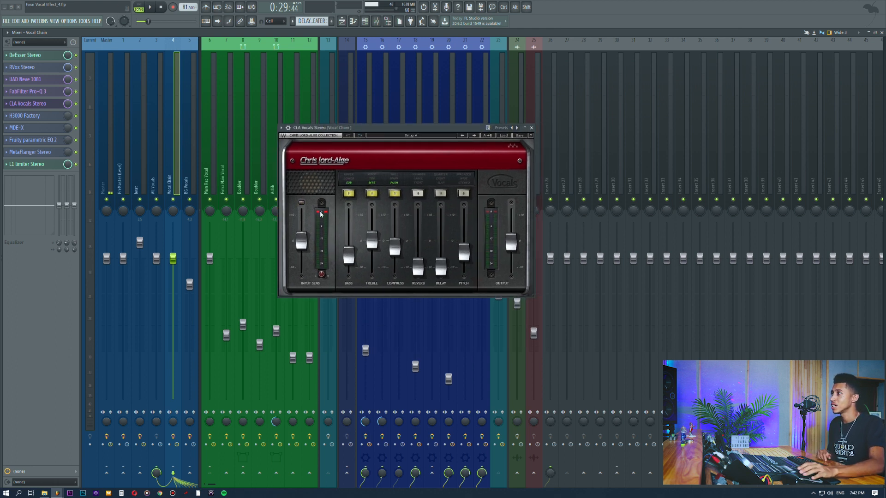
drag(358, 128, 361, 143)
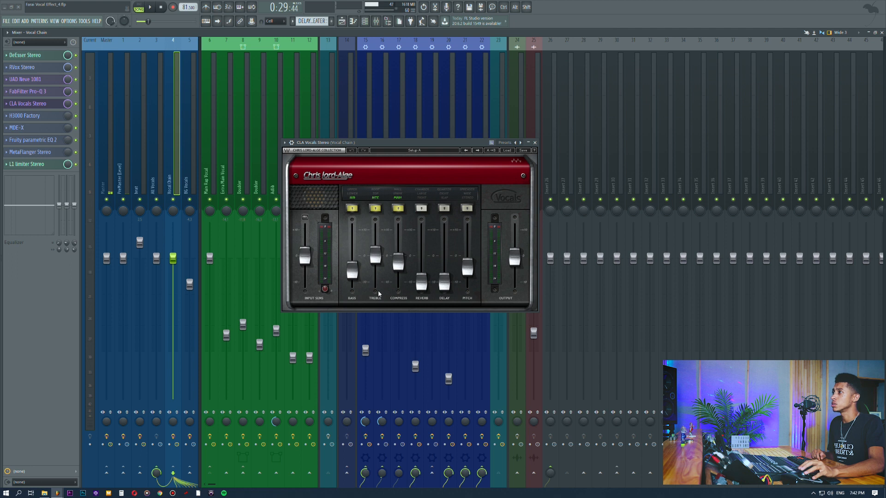
mouse_move(358, 272)
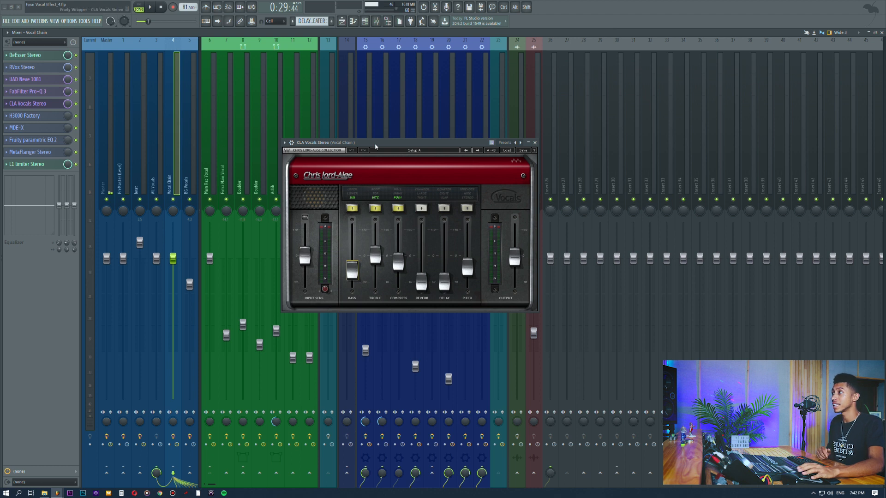
drag(294, 143, 327, 141)
Step: Briefly recheck RVox on the Vocal Chain track, and examine the Compress section of CLA Vocals
click(29, 68)
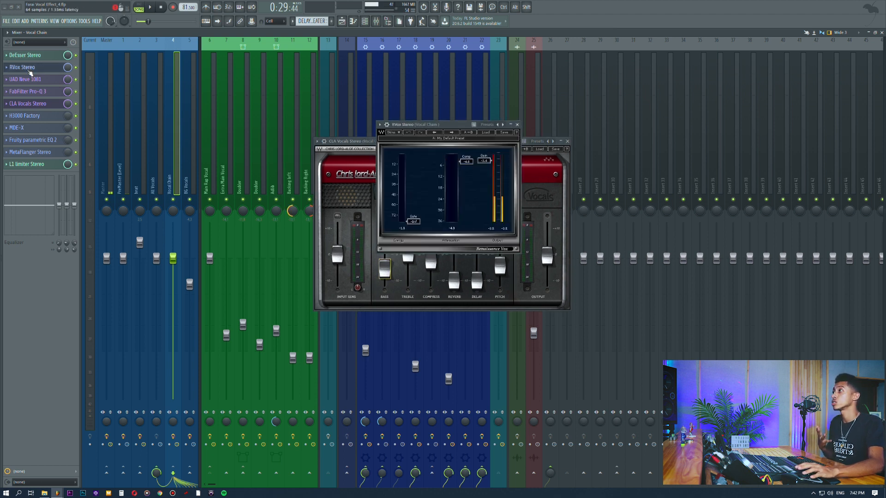
click(29, 69)
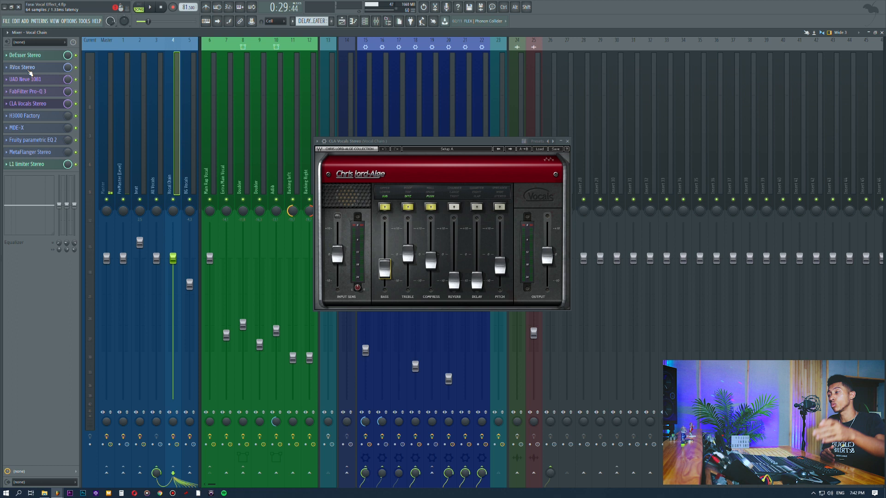
drag(372, 145, 314, 148)
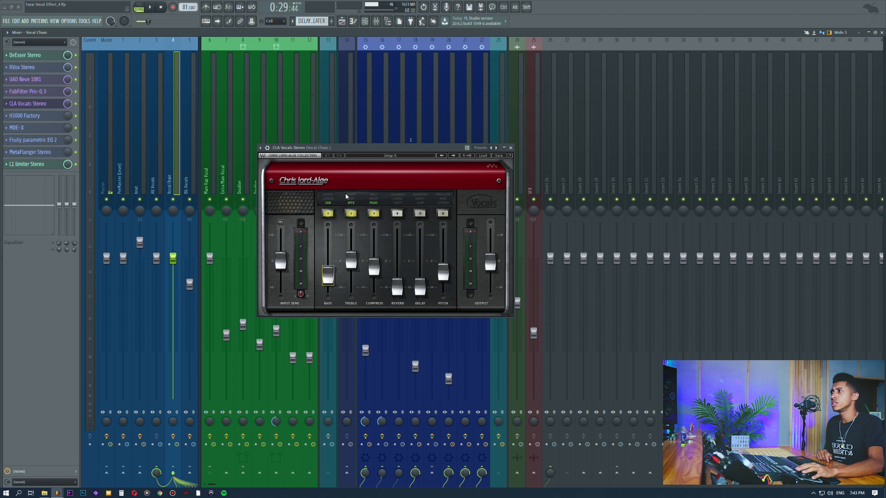
click(374, 273)
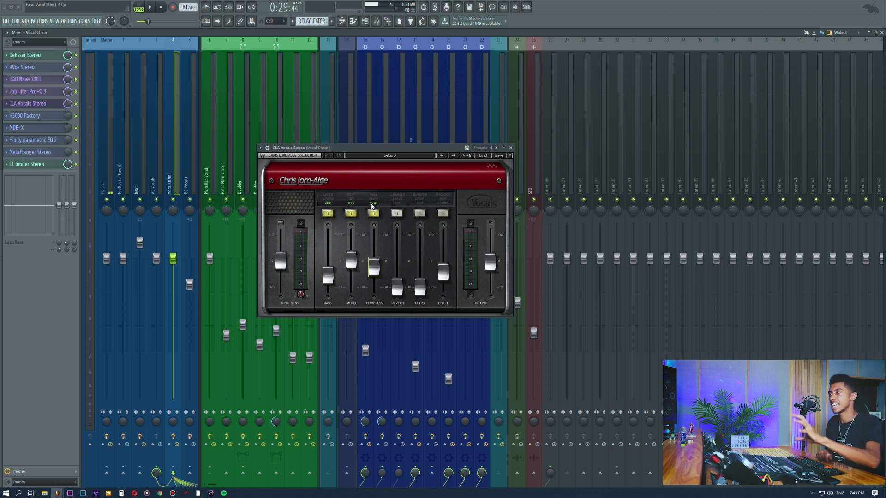
drag(361, 150, 361, 153)
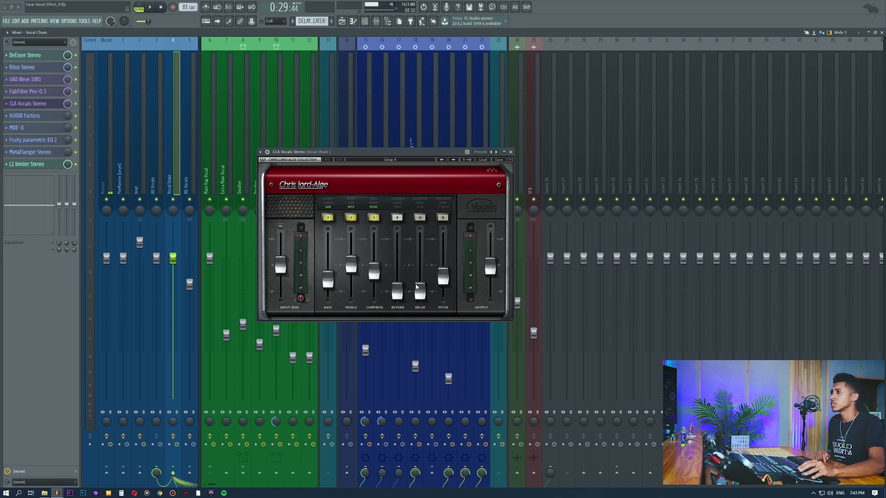
Step: Check the effects on the Flanger and CLA H910 tracks, and return to the Vocal Chain track
drag(427, 152, 735, 139)
click(430, 147)
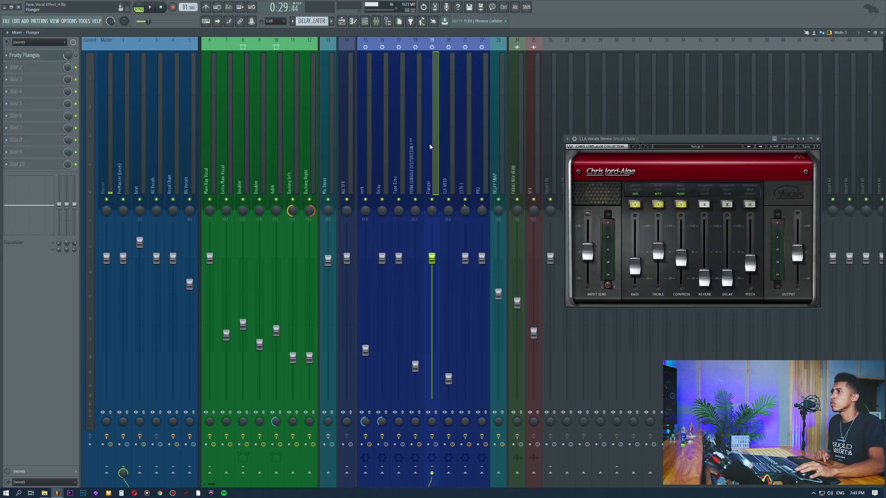
click(445, 146)
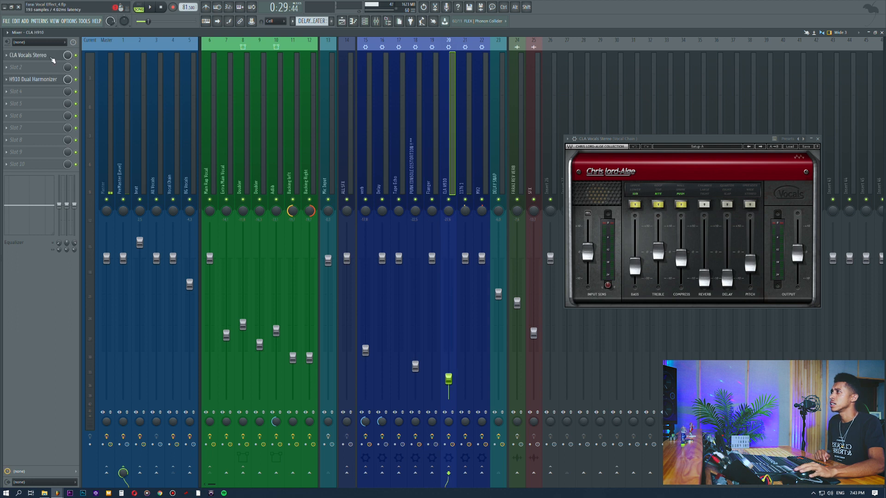
click(28, 55)
click(730, 191)
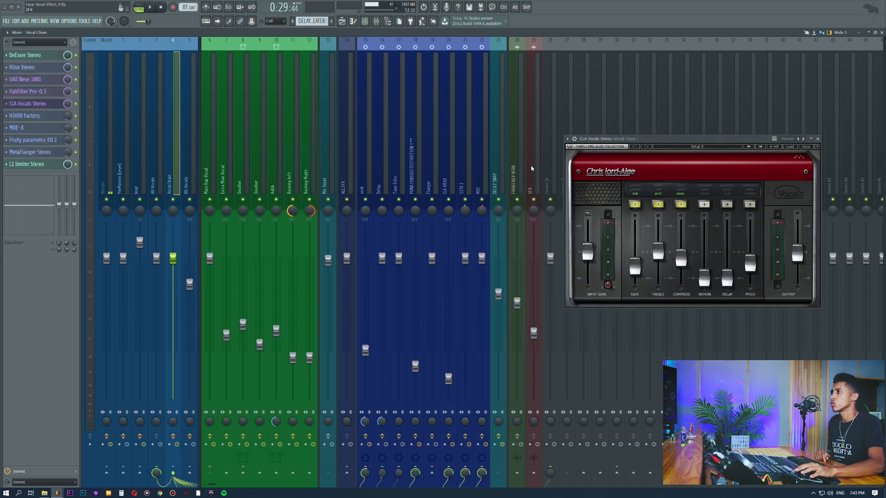
Step: Close CLA Vocals, and briefly open and close H3000 Factory on the Vocal Chain track
drag(600, 143, 446, 151)
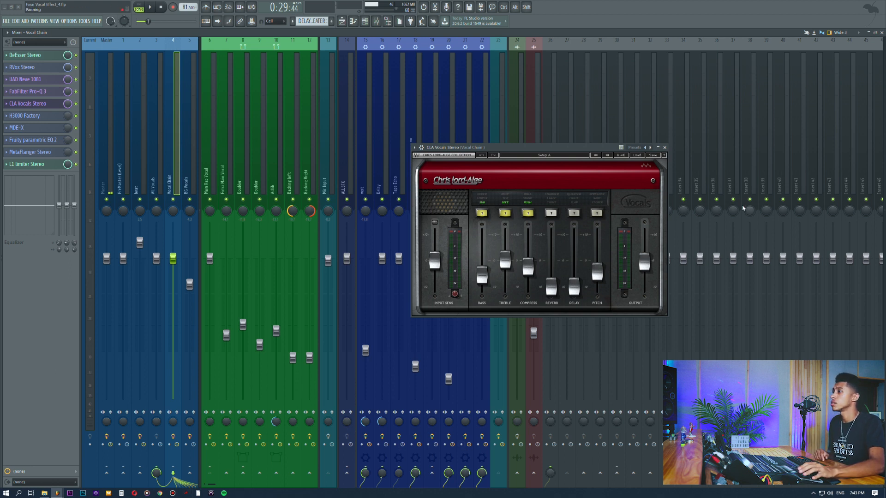
click(664, 147)
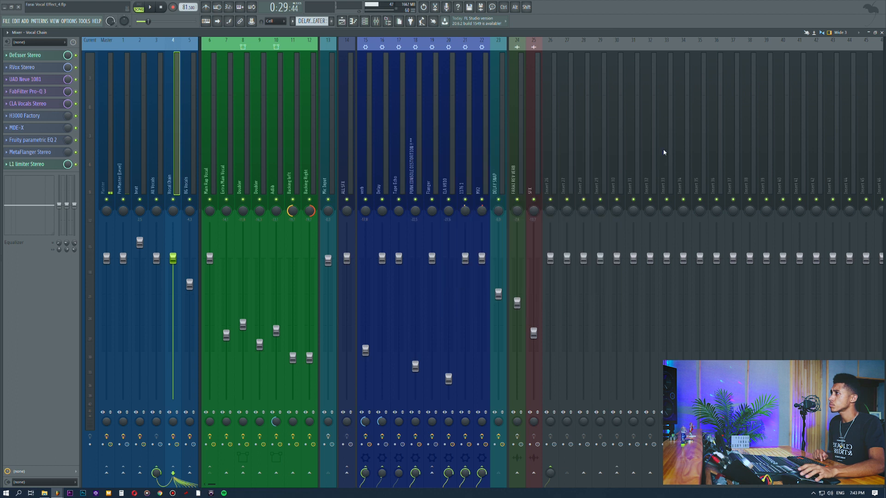
click(32, 116)
click(32, 116)
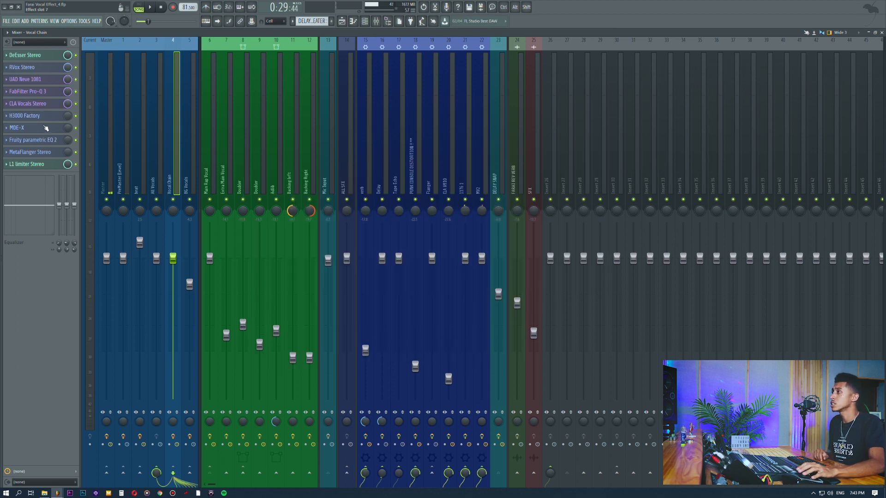
Step: Show the playlist and place the playhead at the start of the MetaFlanger automated section
click(342, 21)
scroll(385, 54, up, 4)
click(420, 54)
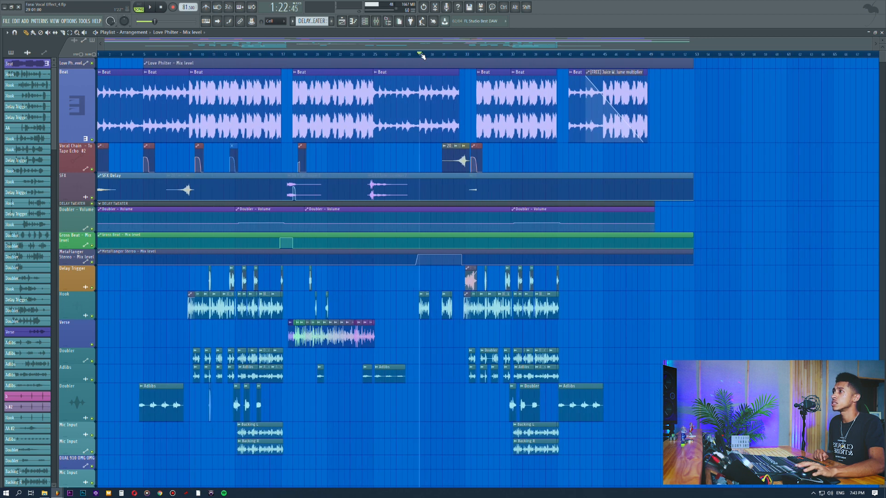
Step: Rename the MetaFlanger Stereo - Mix level automation clip and its playlist track to BRIDGE
scroll(387, 263, up, 3)
click(387, 263)
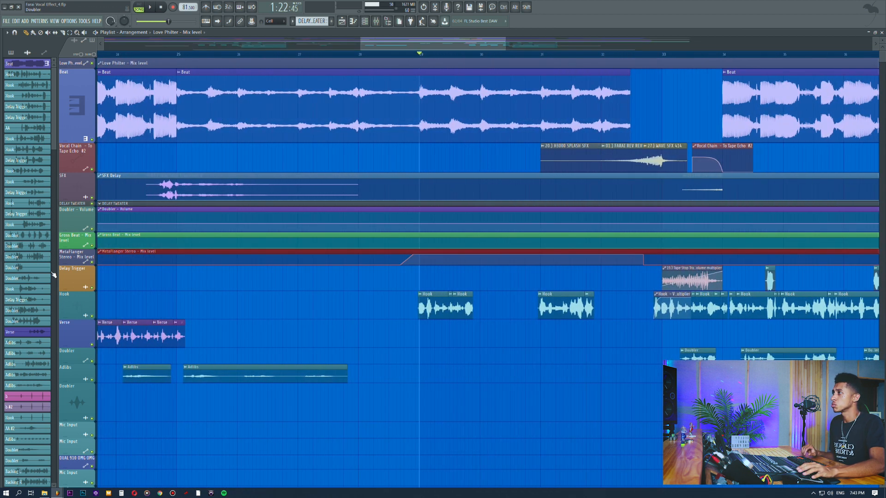
click(100, 253)
key(F2)
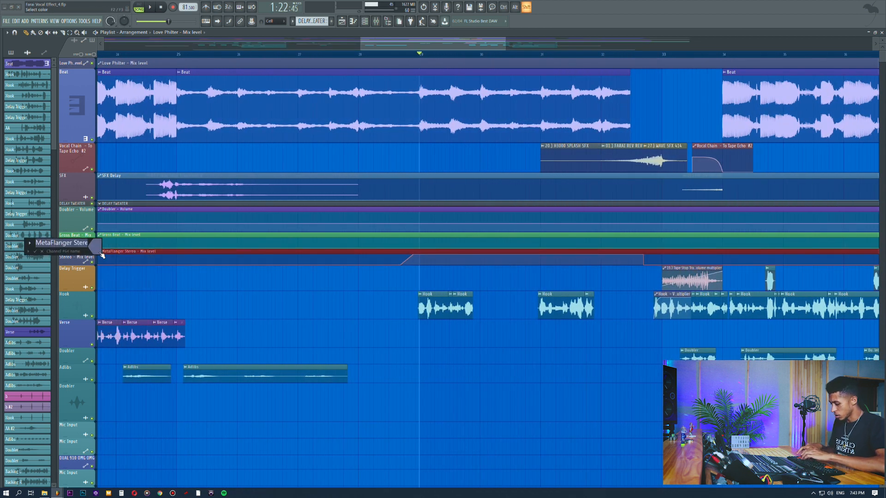
text(BRIDGE)
key(Return)
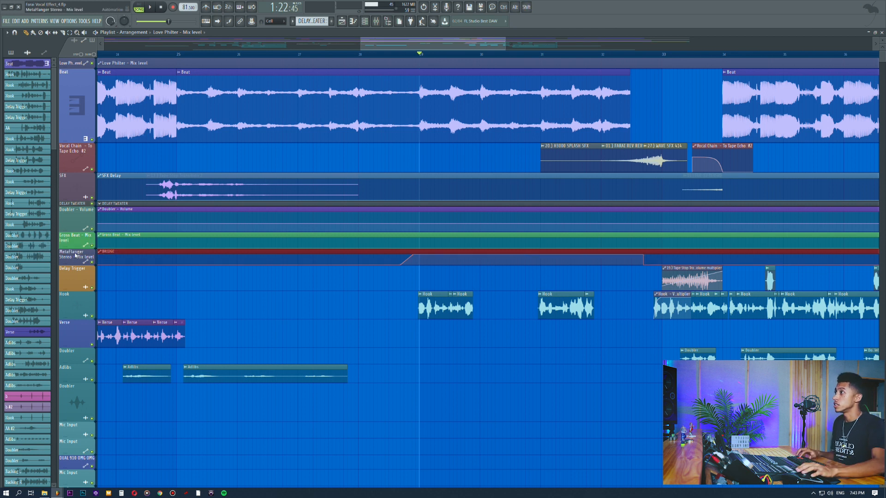
ctrl+click(220, 343)
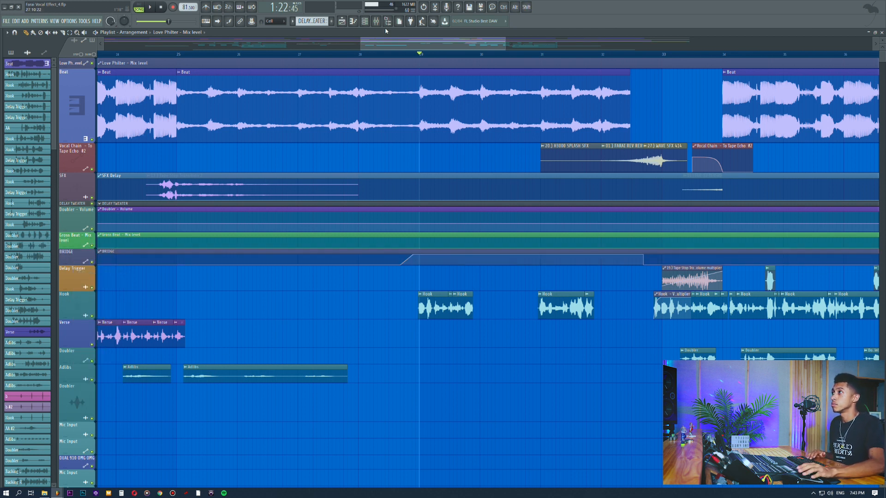
Step: Play the song from just before the bridge in the mixer, open H3000 Factory on the Vocal Chain track, and stop playback
click(401, 54)
click(376, 21)
key(space)
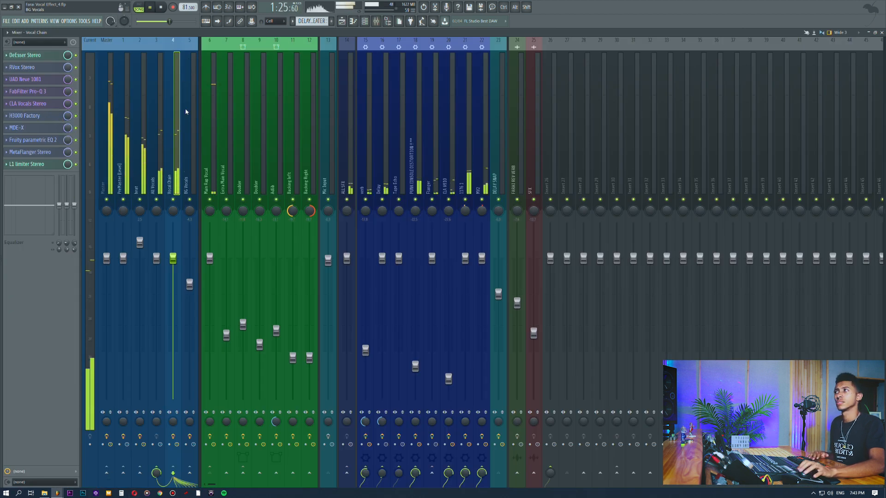
click(37, 116)
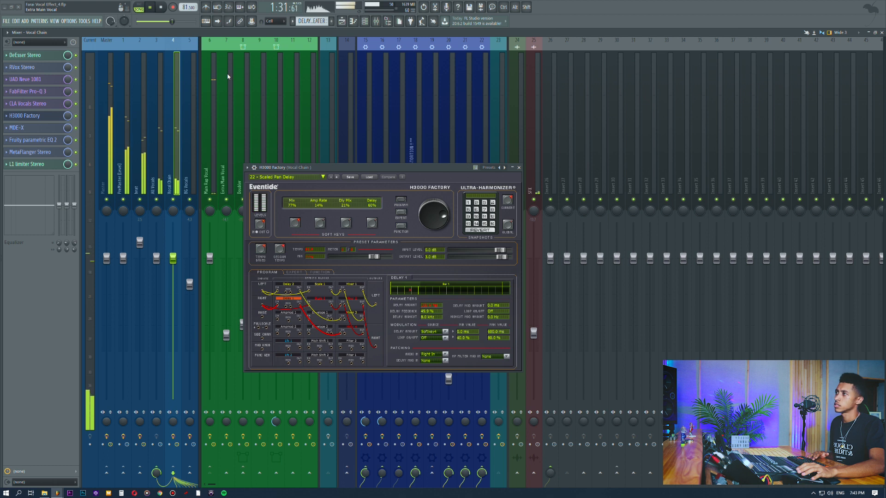
key(space)
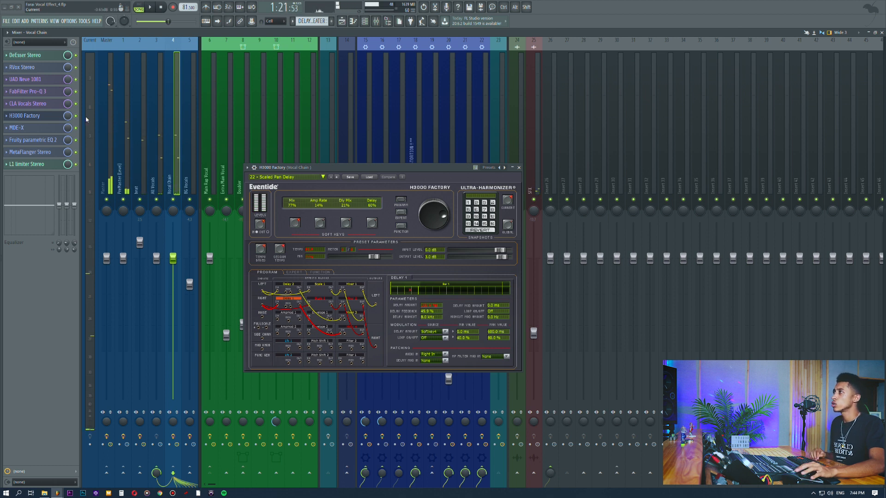
Step: Play the bridge with MDE-X, Fruity parametric EQ 2 and MetaFlanger bypassed while watching H3000 Factory, and stop playback
key(space)
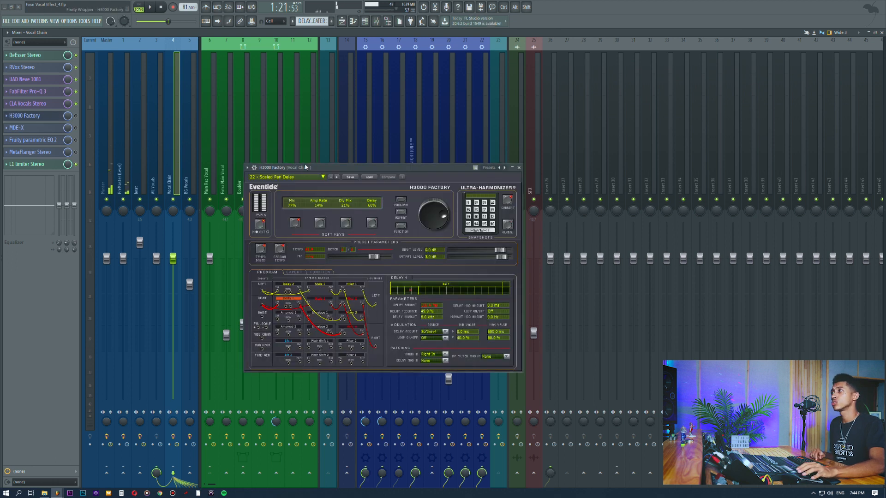
drag(304, 168, 310, 138)
key(space)
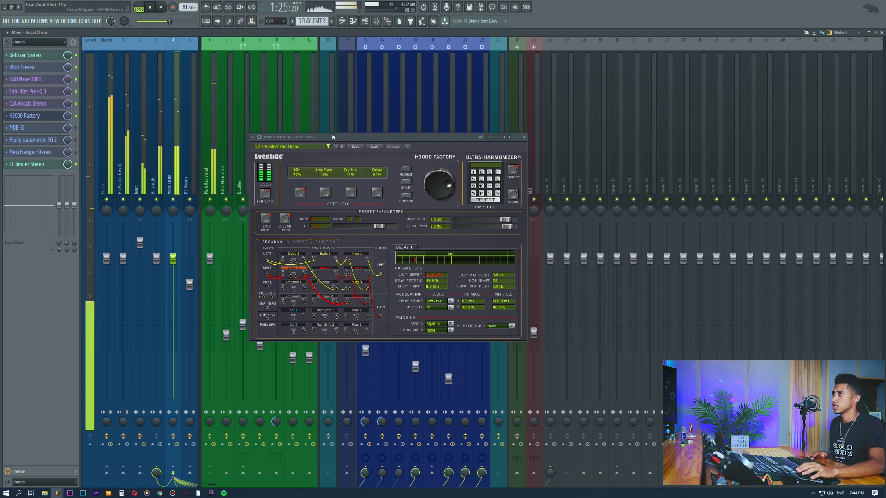
key(space)
Step: Reset the song position, place the playhead just before the bridge in the playlist, and return to the mixer
drag(332, 137, 330, 141)
click(166, 10)
click(342, 22)
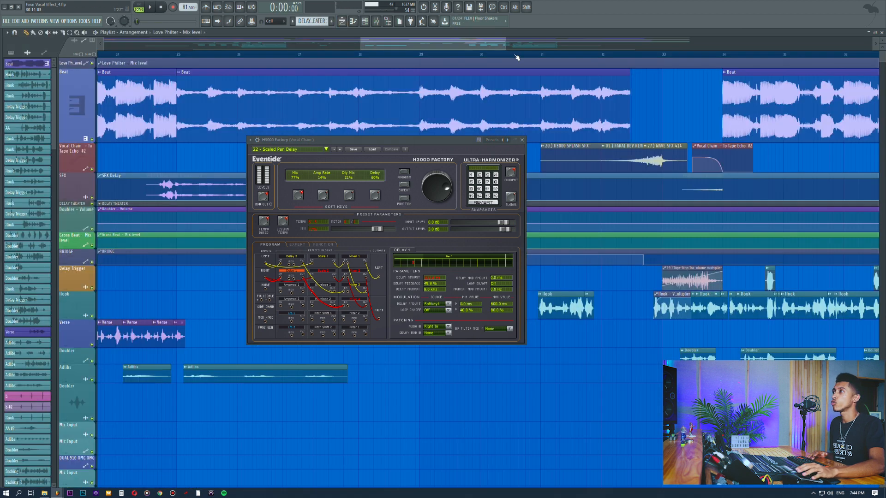
mouse_move(420, 145)
mouse_down()
mouse_move(394, 326)
mouse_move(334, 239)
mouse_up()
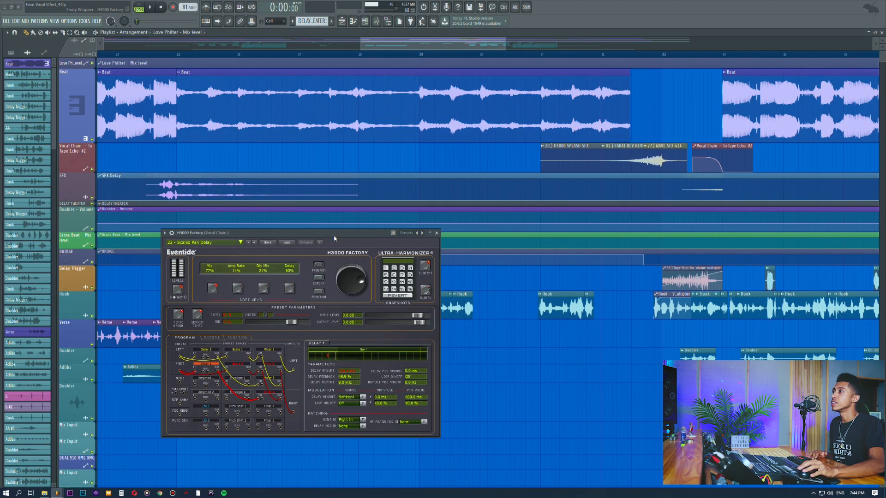
click(405, 45)
click(376, 21)
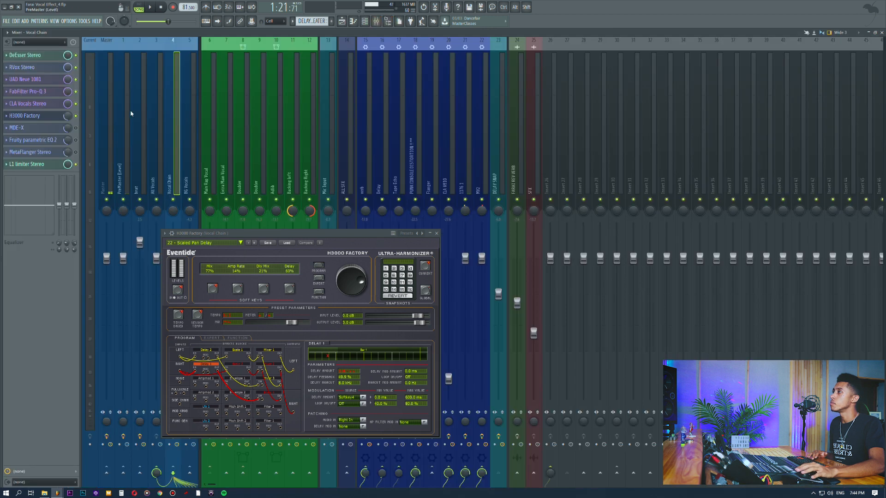
Step: Open MDE-X on the Vocal Chain track, play the song from just before the bridge in the mixer, and stop playback
click(51, 130)
drag(208, 102, 396, 102)
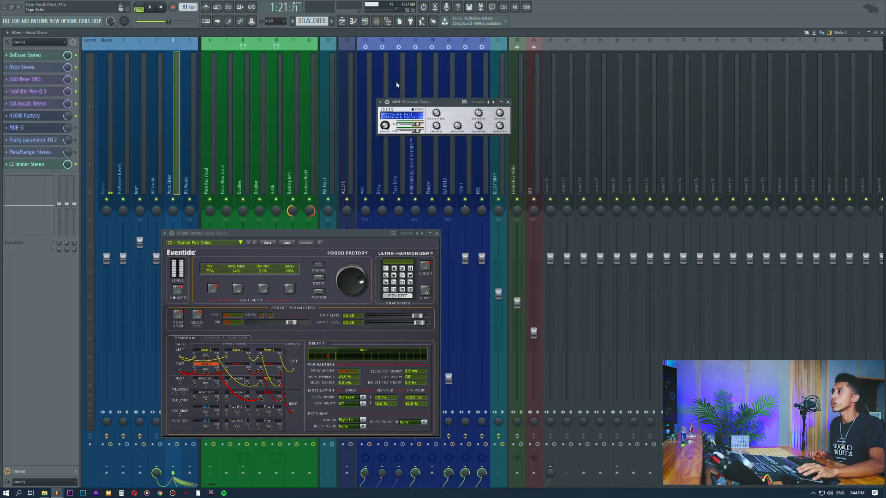
click(341, 21)
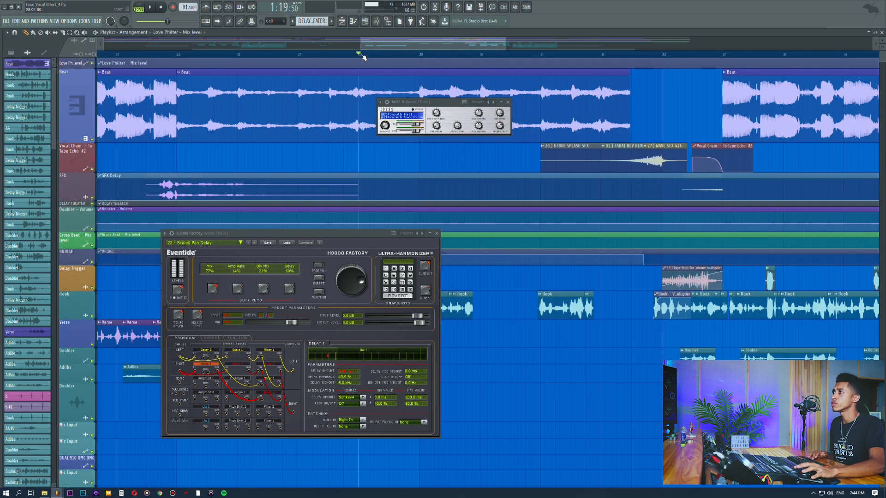
click(376, 21)
key(space)
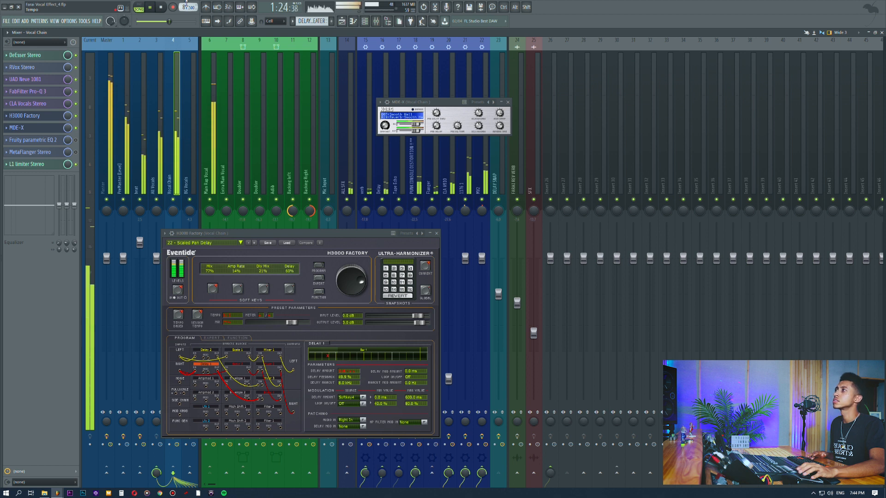
key(space)
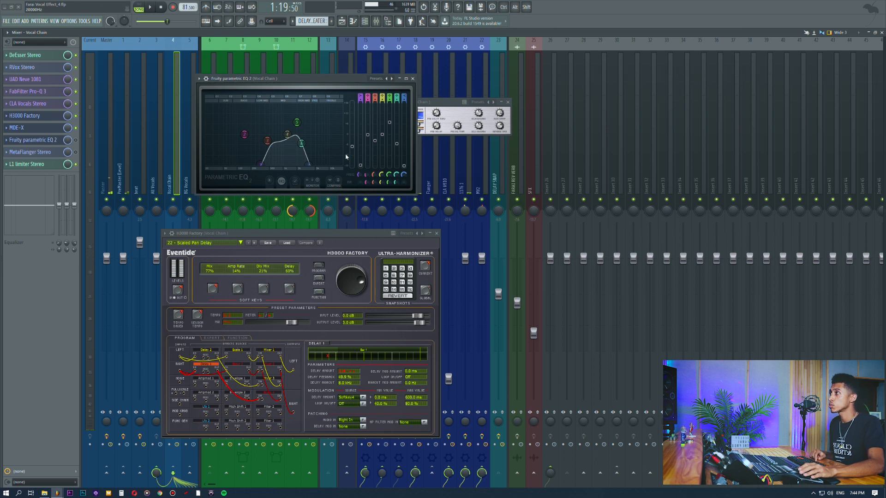
Step: Inspect Fruity parametric EQ 2 and MetaFlanger Stereo on the Vocal Chain, and close the effect windows during bridge playback
click(42, 142)
click(42, 154)
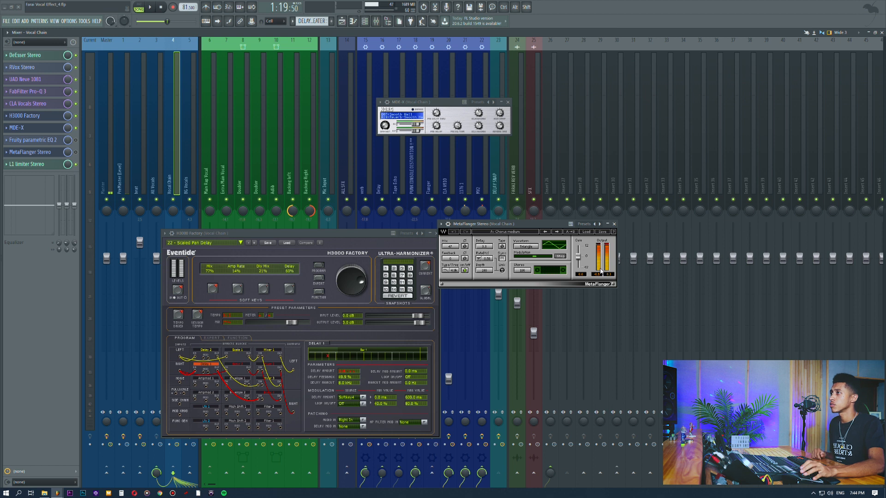
key(space)
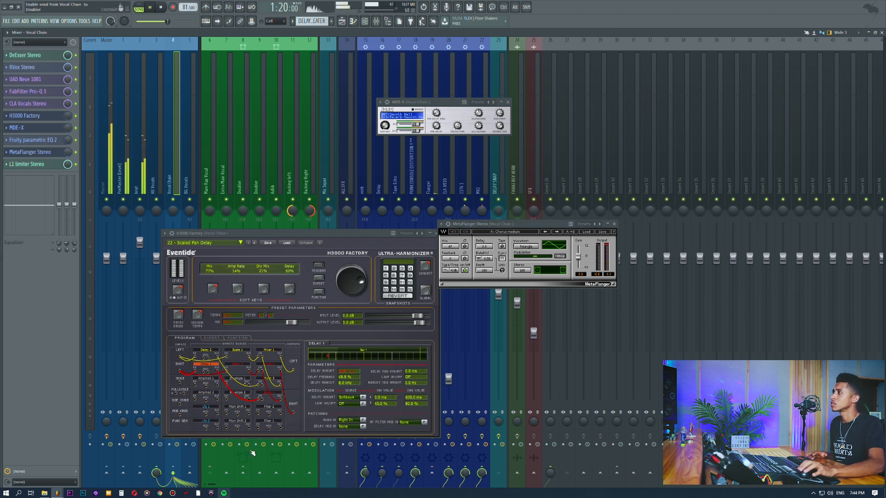
click(508, 102)
click(614, 224)
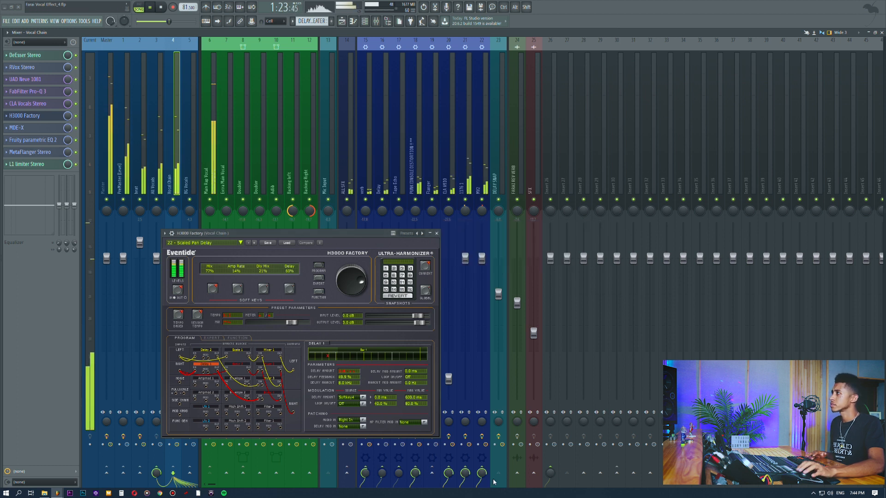
click(437, 233)
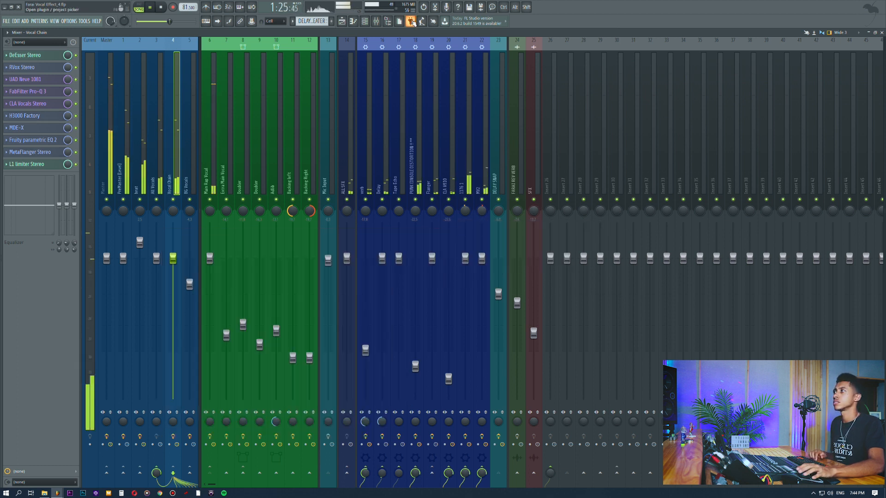
Step: Follow the bridge in the playlist during playback, and inspect MDE-X on the Vocal Chain track in the mixer
click(342, 23)
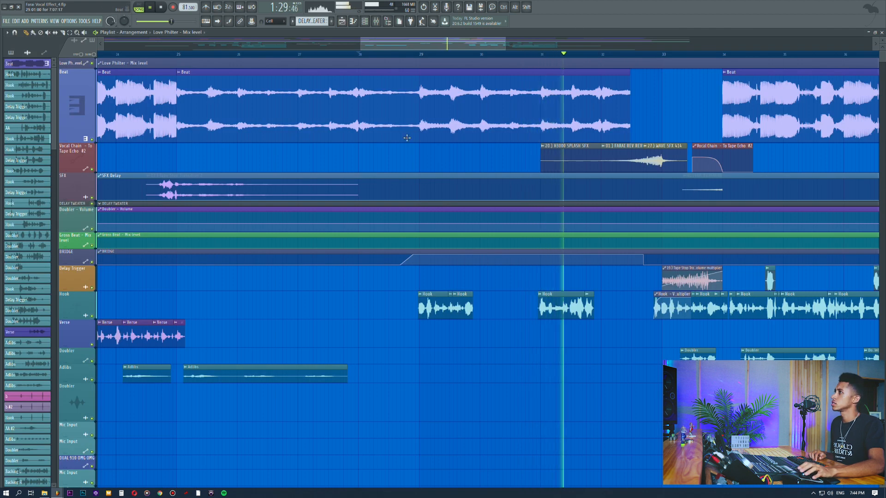
click(376, 22)
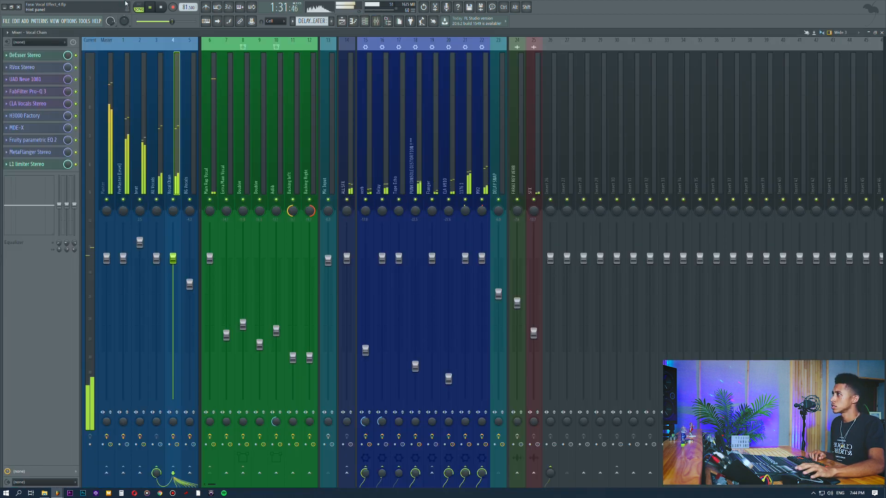
click(36, 128)
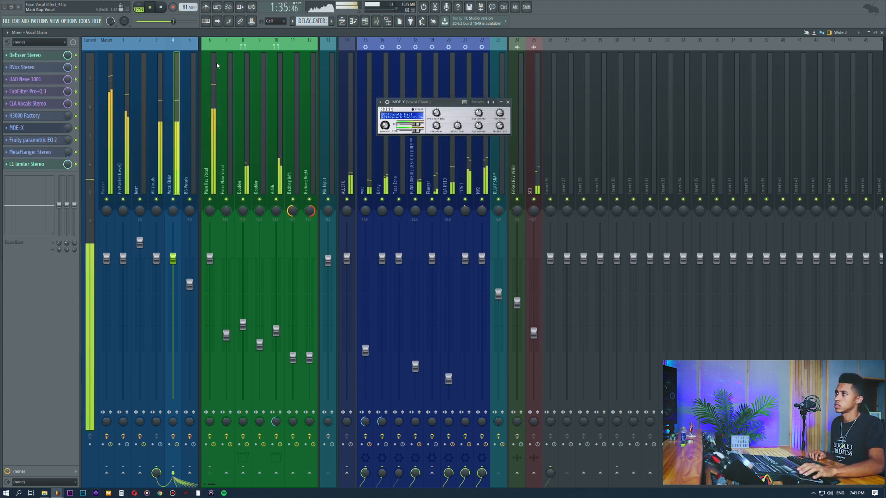
click(508, 102)
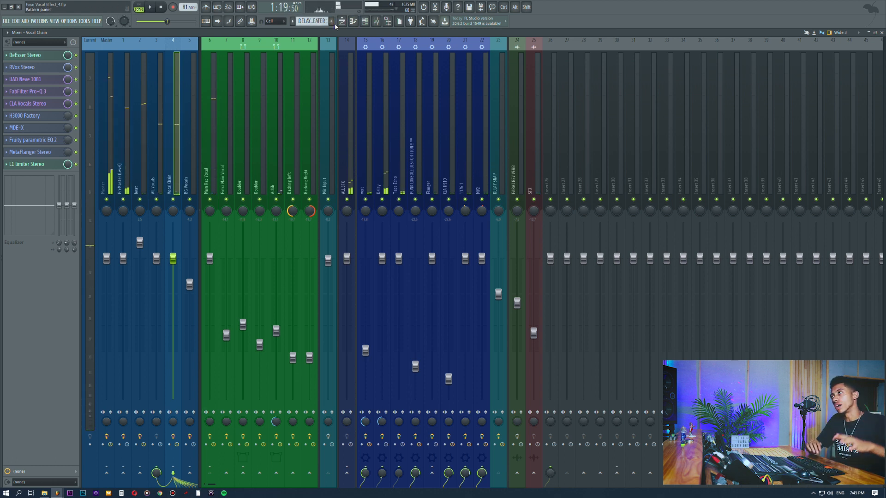
Step: Play the bridge with H3000 Factory, MDE-X and MetaFlanger Stereo bypassed to audition Fruity parametric EQ 2, and stop playback
click(44, 141)
click(44, 141)
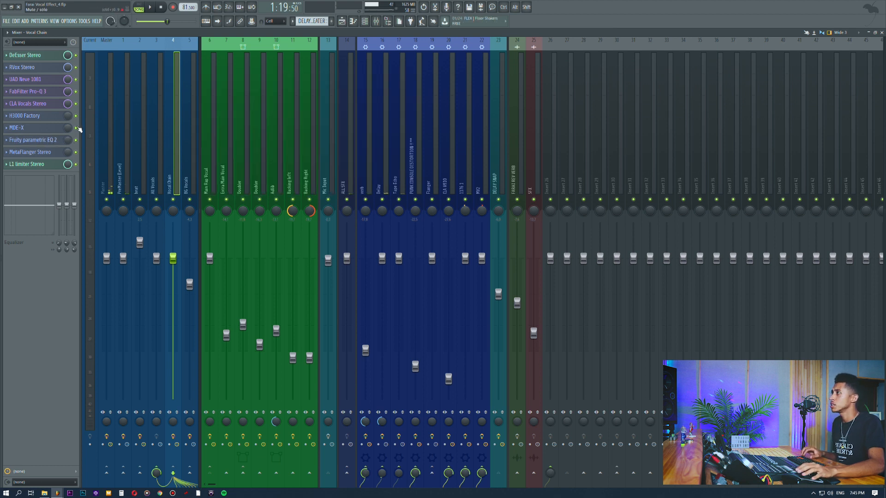
click(341, 21)
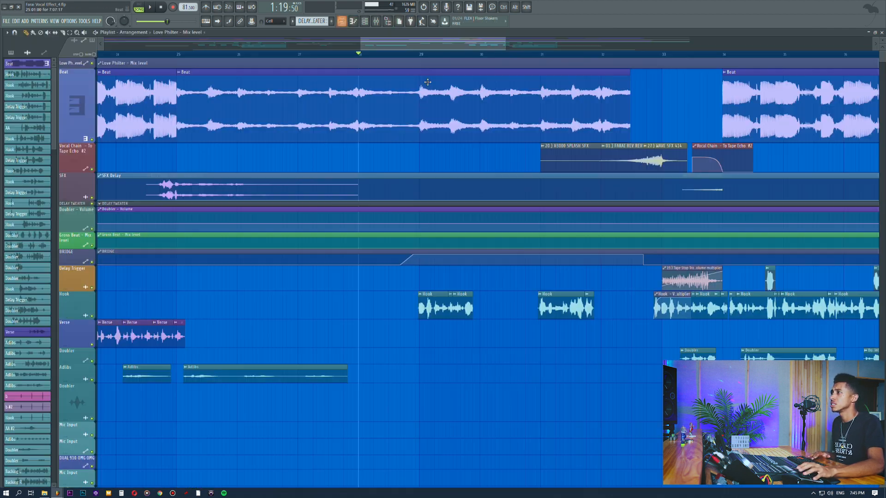
key(F9)
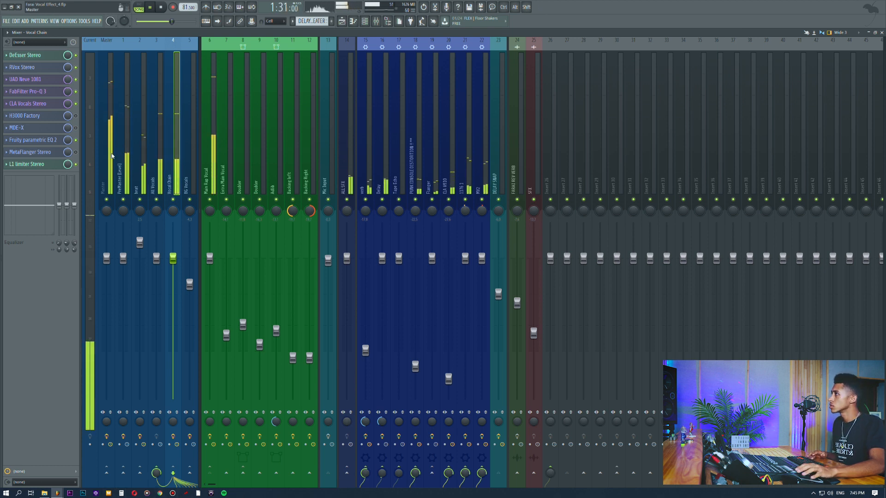
key(space)
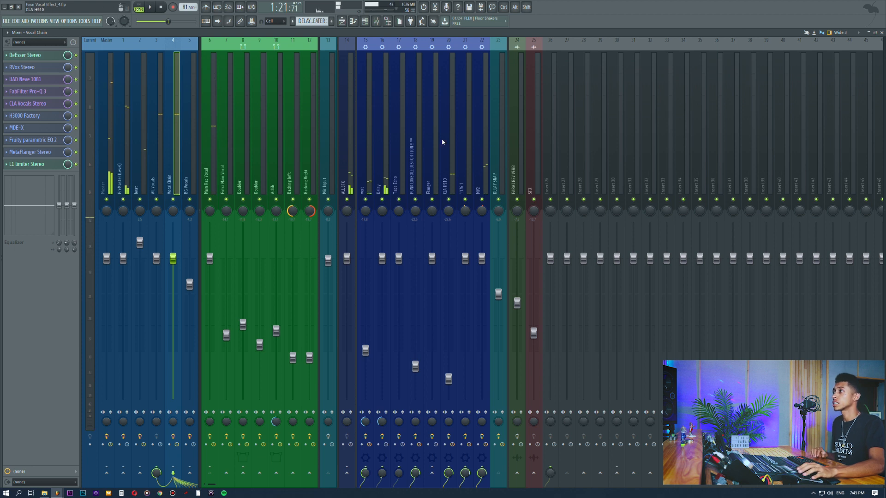
Step: Select the PUNK CONSOLE DISTORTION mixer track and play the song from within the verse while watching the mixer
click(414, 126)
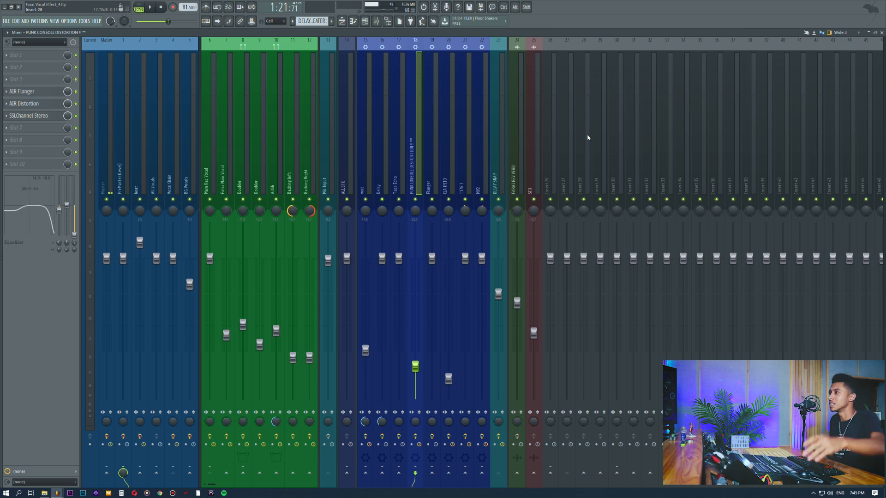
click(343, 22)
scroll(340, 60, down, 4)
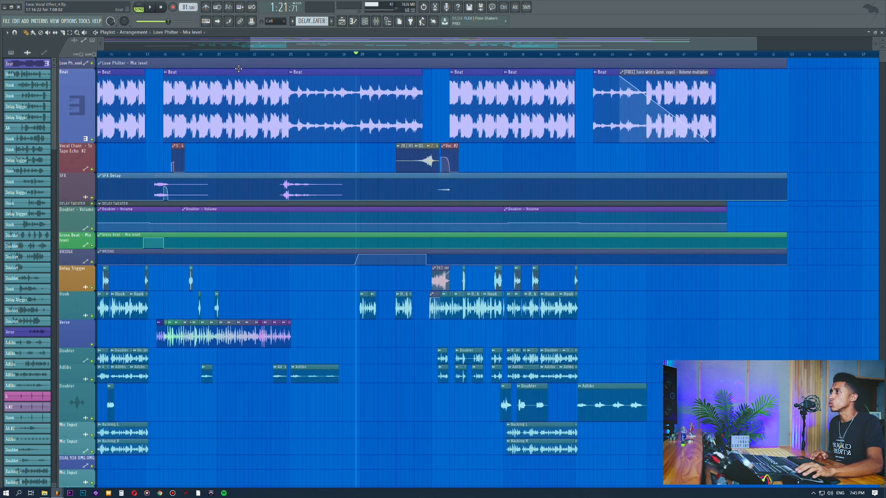
click(212, 60)
click(221, 55)
key(space)
click(377, 22)
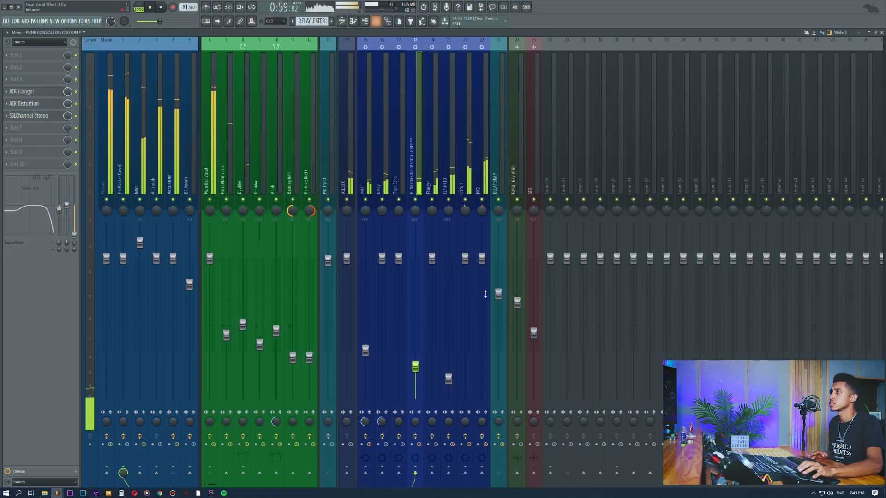
Step: Try the PUNK CONSOLE DISTORTION fader at 67% (-8.0 dB) during playback, and undo the level change
drag(415, 366, 416, 305)
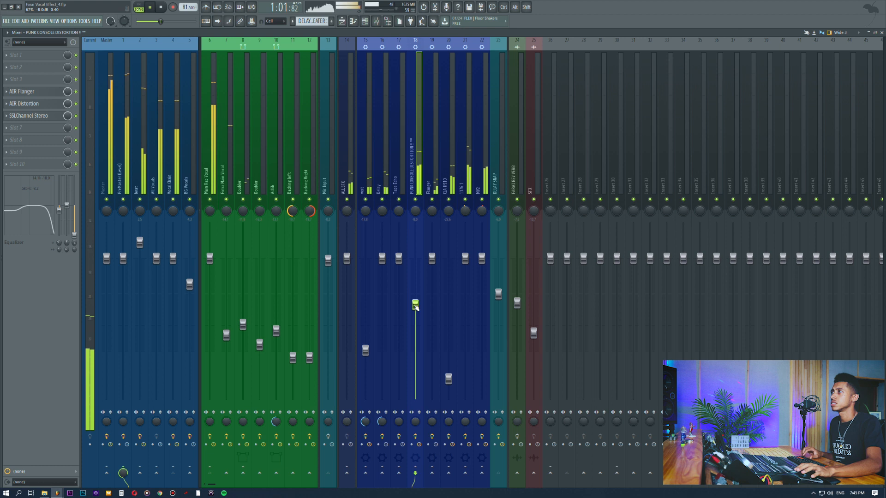
key(ctrl+z)
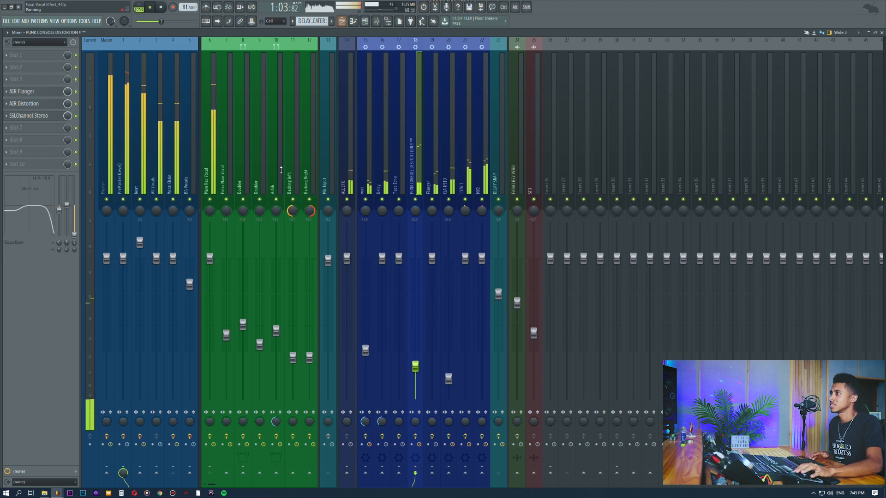
Step: Select the Vocal Chain track, stop playback, and inspect its L1 limiter Stereo settings before closing the plugin
click(177, 85)
key(space)
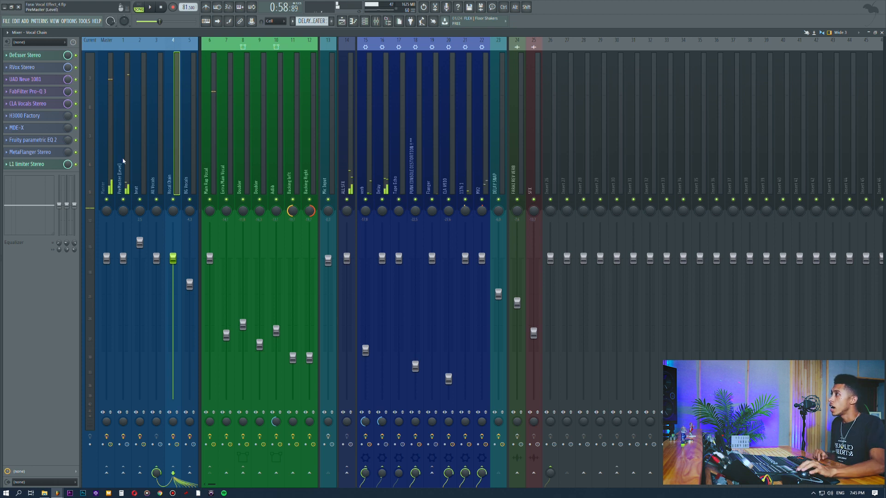
click(18, 165)
drag(324, 131, 407, 133)
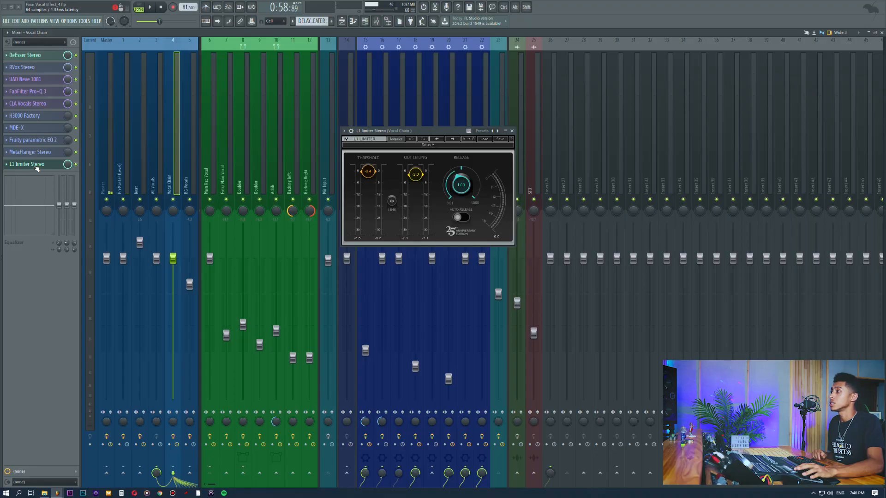
click(37, 166)
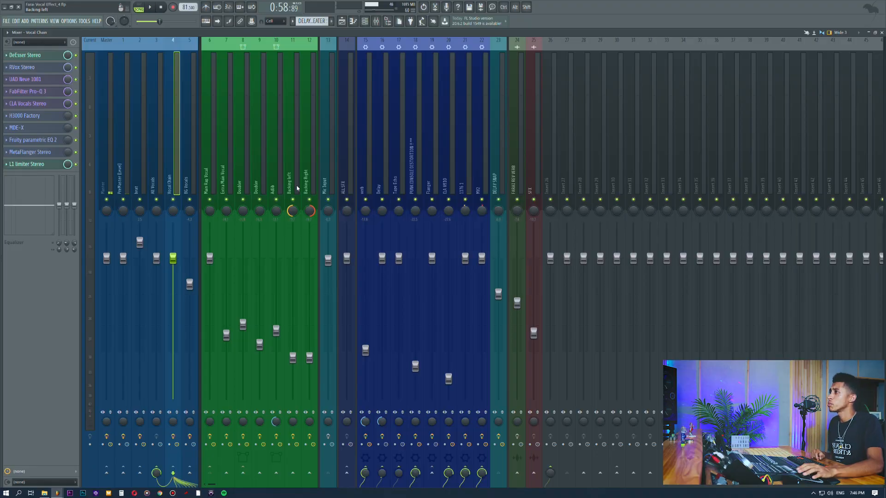
Step: Inspect the Auto-Tune 8.1 settings on the Extra Main Vocal track and close the plugin
click(230, 165)
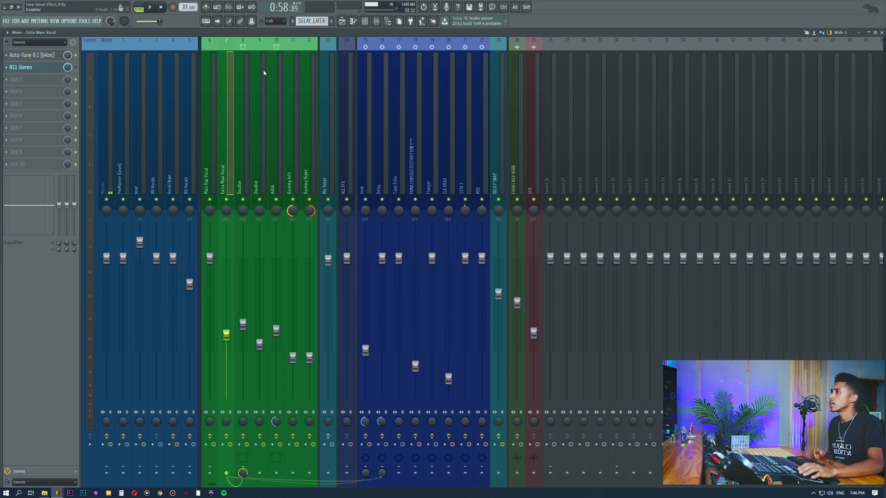
click(39, 55)
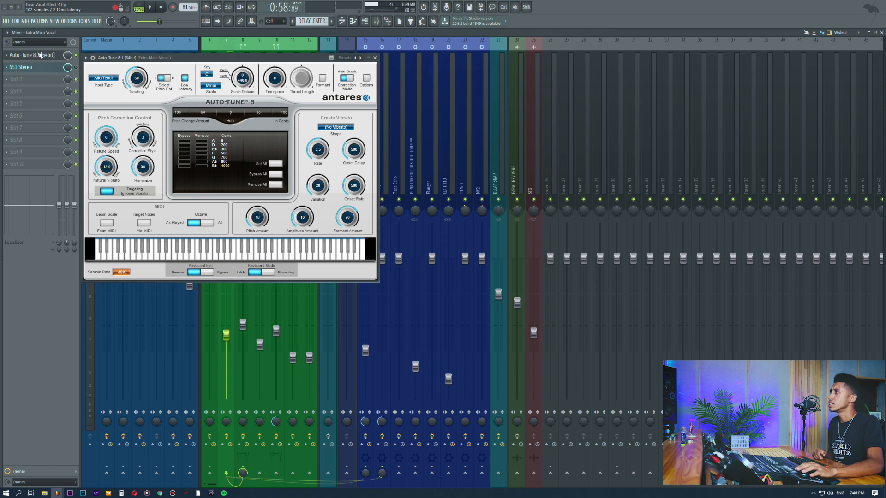
click(39, 54)
Step: Select the Doubler mixer track, solo the Doubler playlist track below Verse, and play it from the start of the first hook
click(247, 136)
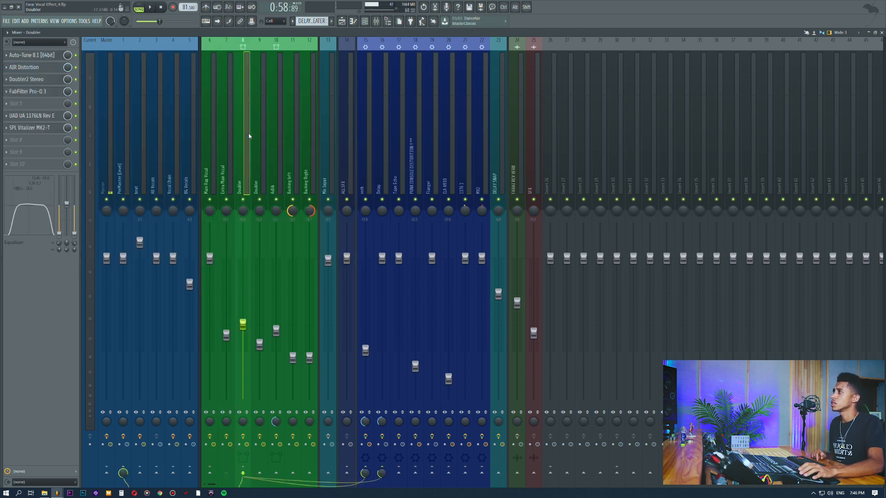
click(342, 22)
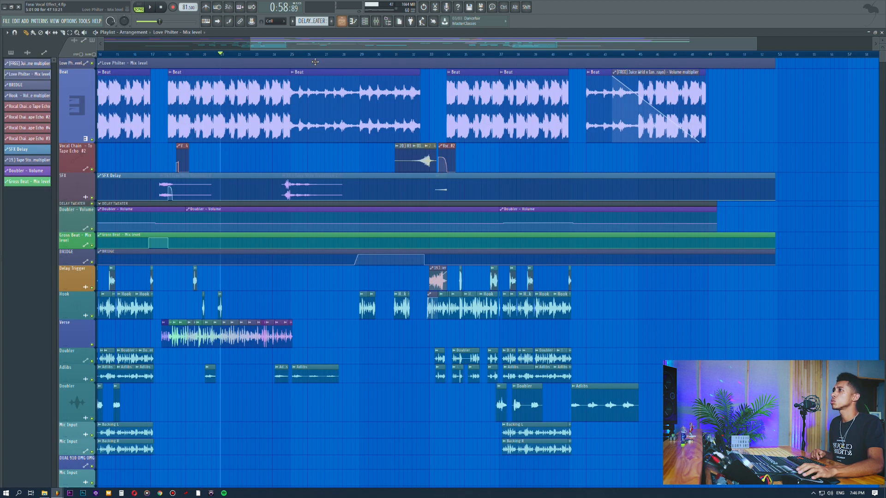
scroll(260, 58, up, 3)
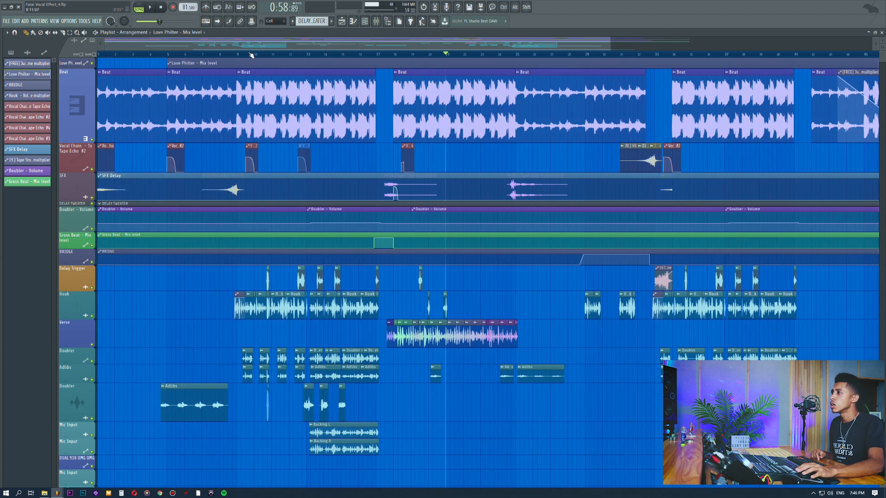
scroll(237, 56, up, 6)
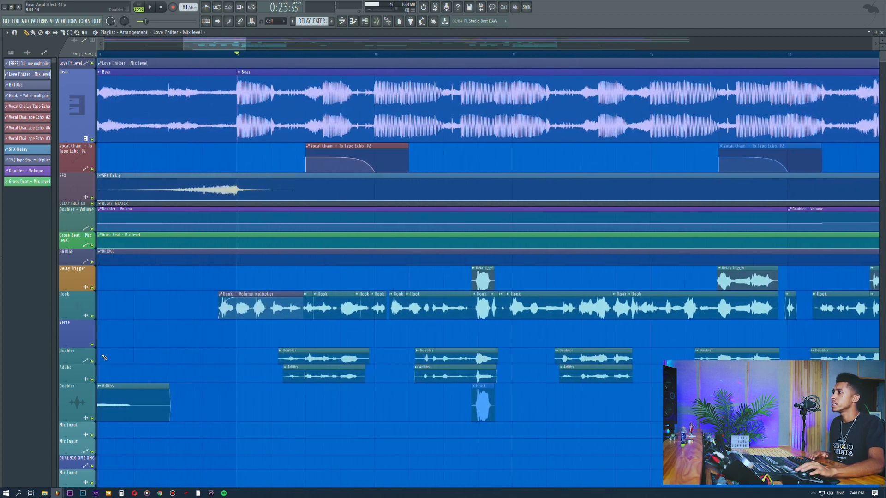
right_click(92, 362)
key(space)
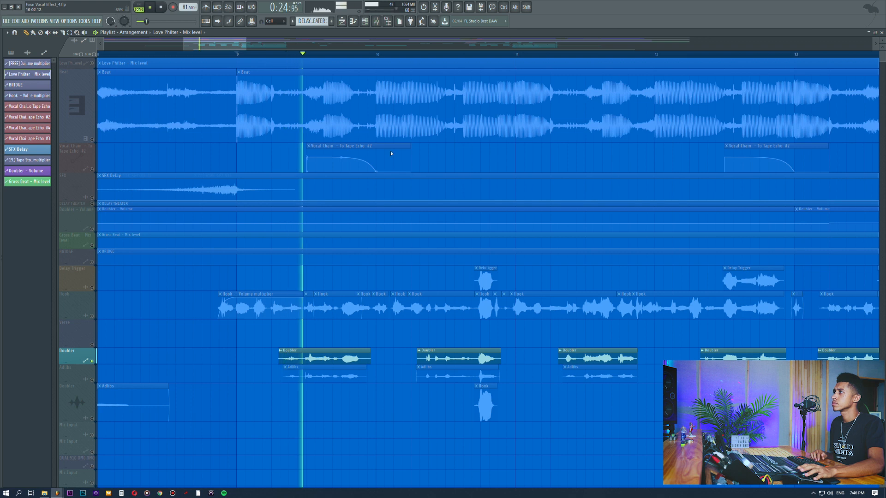
Step: Inspect Auto-Tune 8.1 and AIR Distortion on the Doubler mixer track during playback, leaving only AIR Distortion open
click(377, 22)
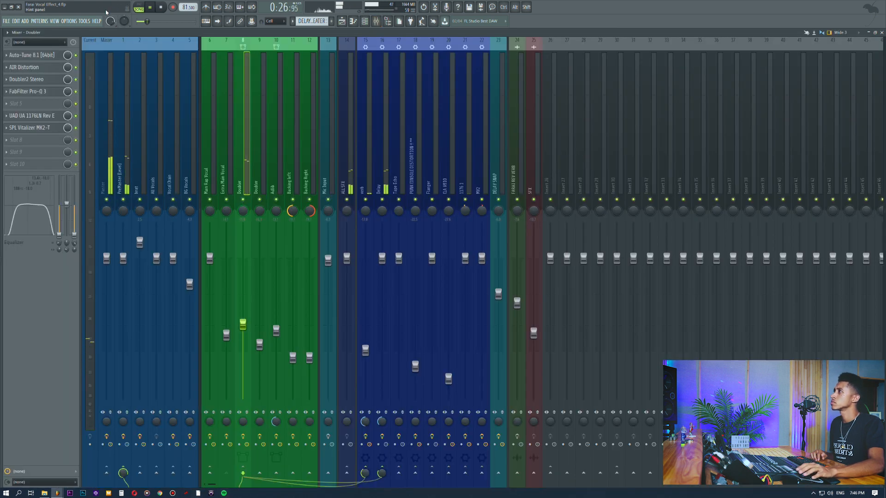
click(46, 56)
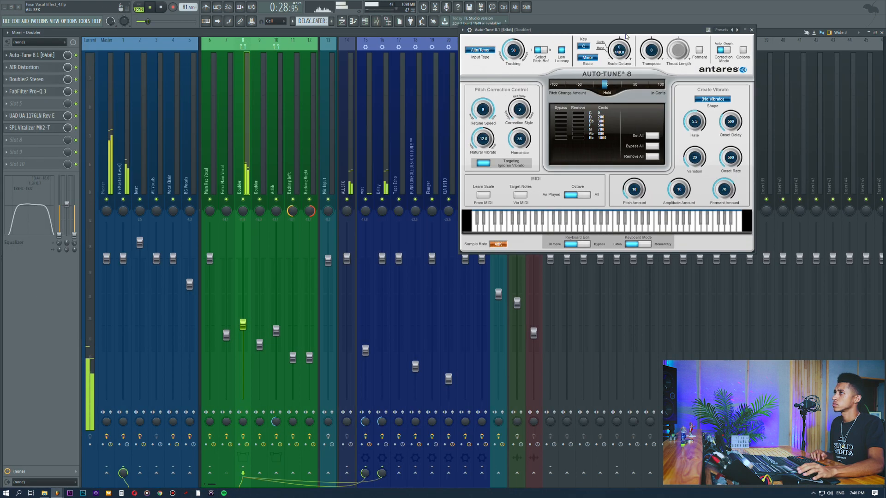
click(21, 68)
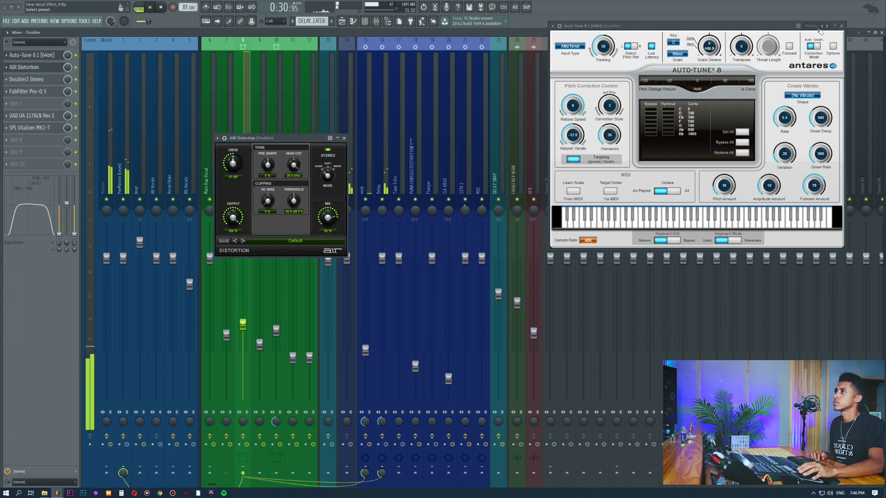
click(842, 26)
drag(266, 138, 643, 60)
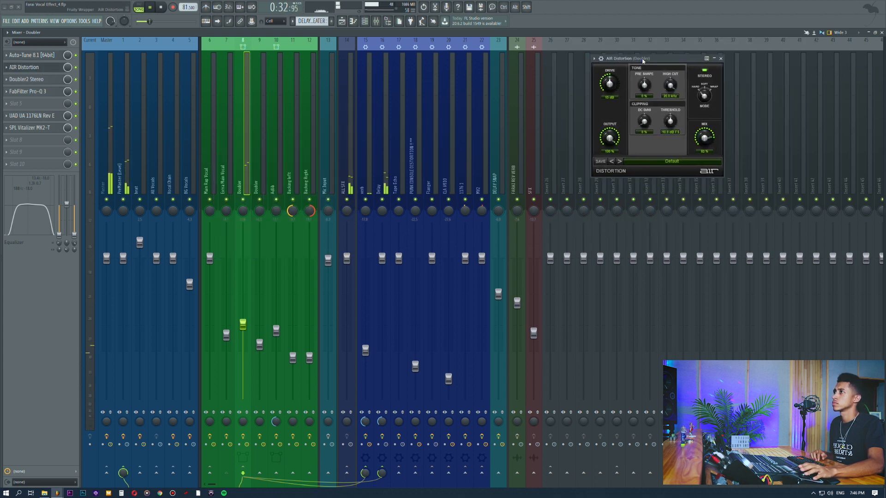
Step: Open Doubler2 Stereo, FabFilter Pro-Q 3, UAD UA 1176LN Rev E and SPL Vitalizer MK2-T on the Doubler mixer track during playback
click(33, 80)
drag(372, 172, 682, 187)
click(34, 92)
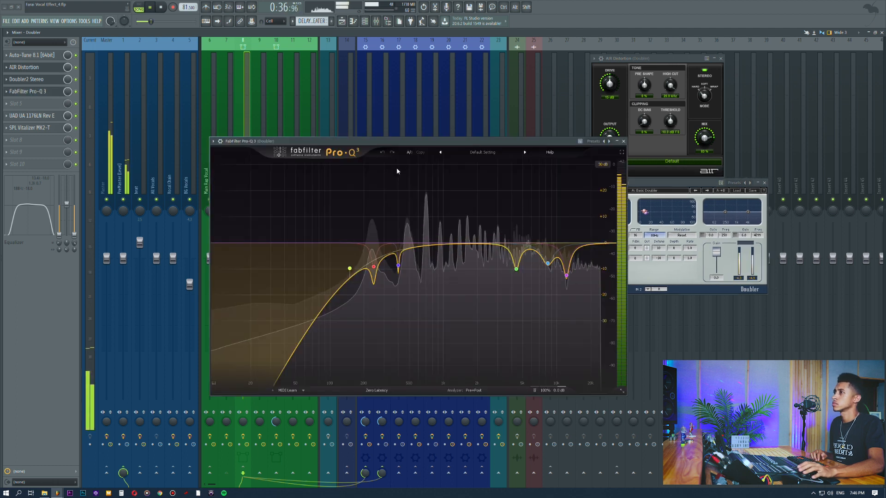
drag(396, 145, 605, 215)
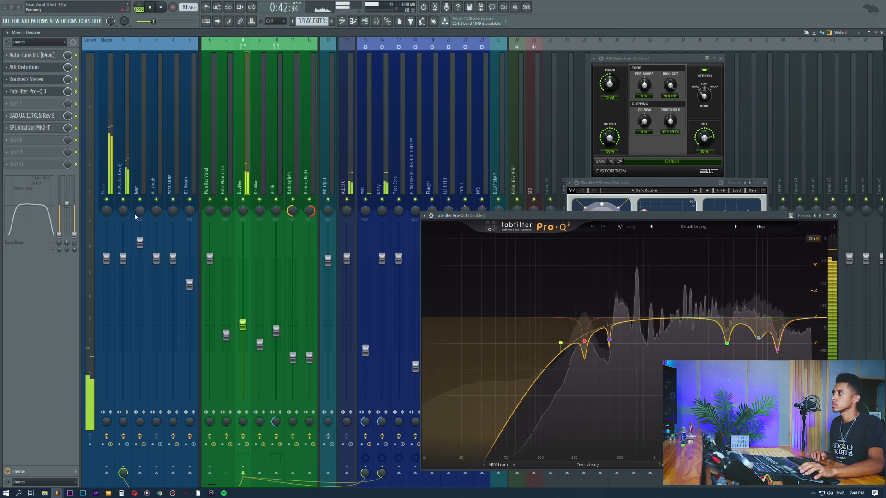
click(32, 116)
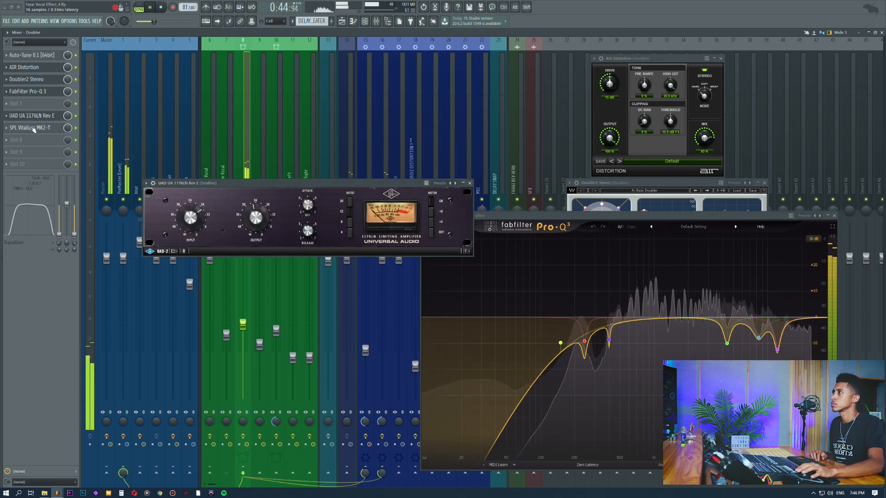
click(33, 128)
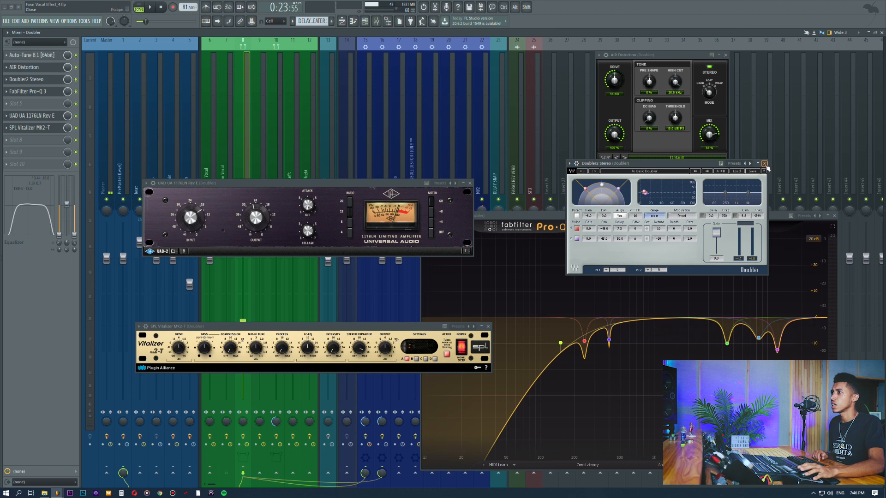
Step: Review FabFilter Pro-Q 3, the 1176LN compressor and SPL Vitalizer MK2-T on the Doubler track, closing each one along with Doubler2
click(765, 164)
drag(700, 219, 724, 212)
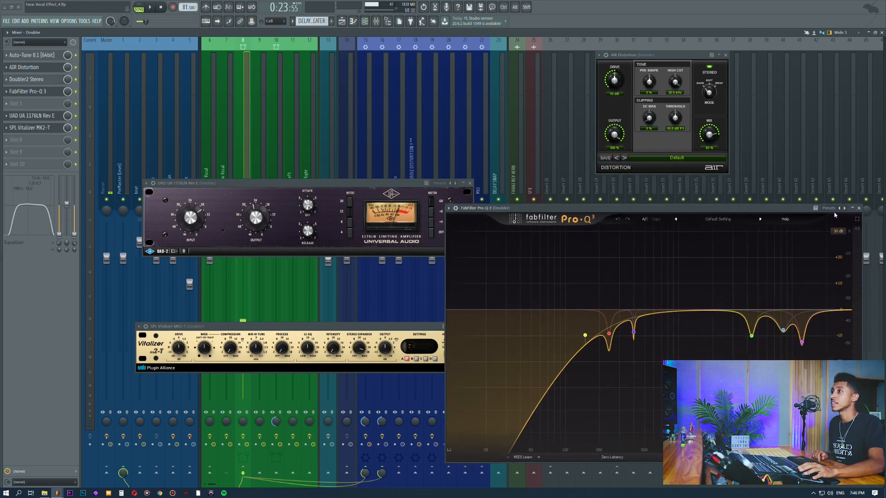
click(860, 209)
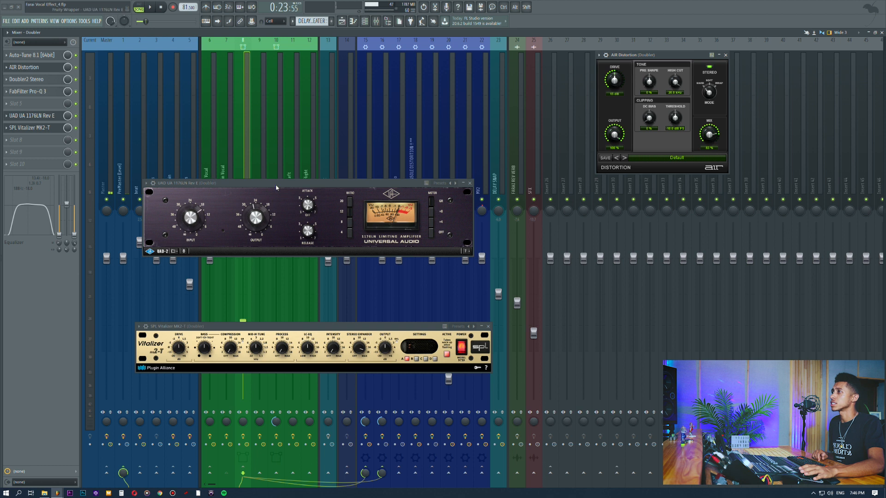
drag(276, 186, 499, 234)
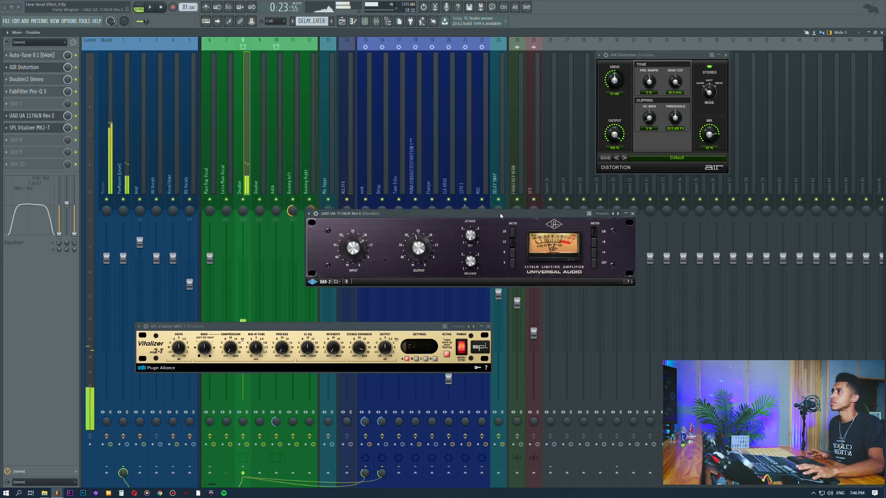
key(space)
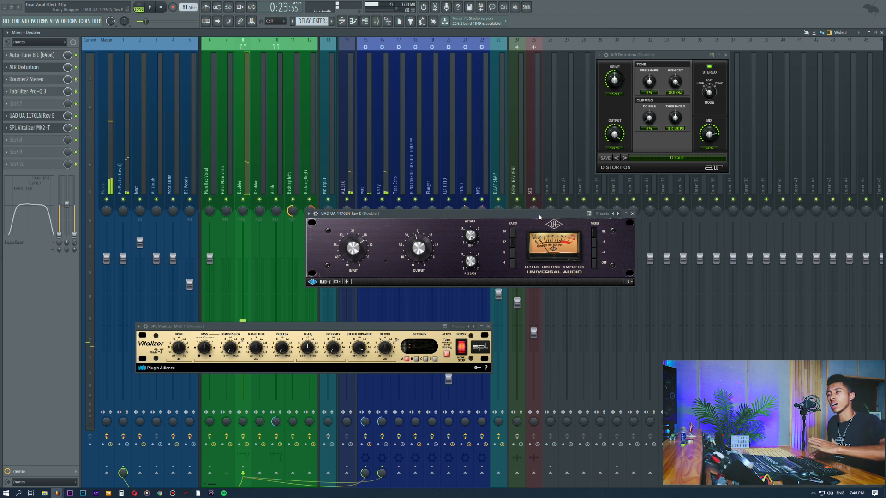
click(632, 214)
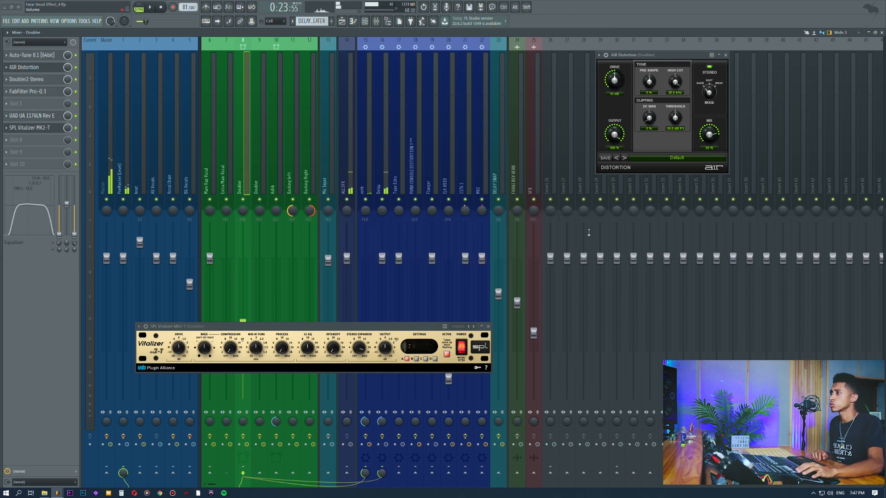
drag(399, 328, 542, 266)
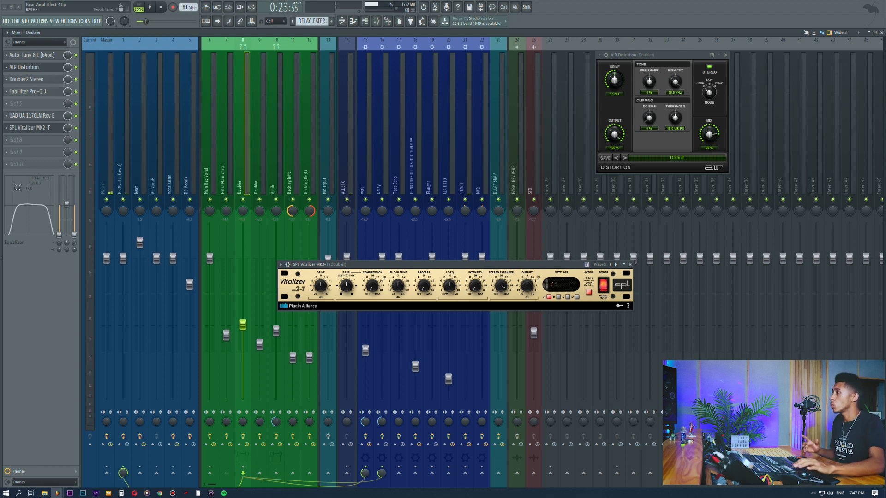
click(45, 131)
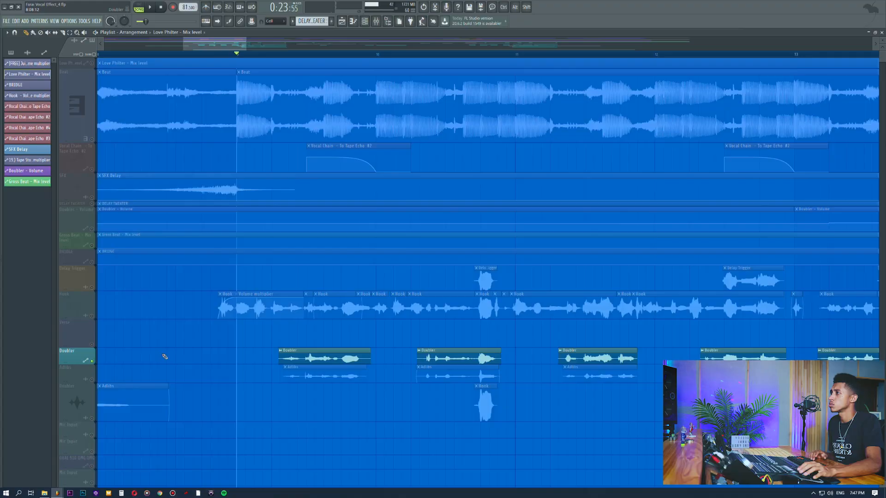
Step: Solo the Adlibs playlist track, play it from the first hook, and select the Adlib mixer track
key(space)
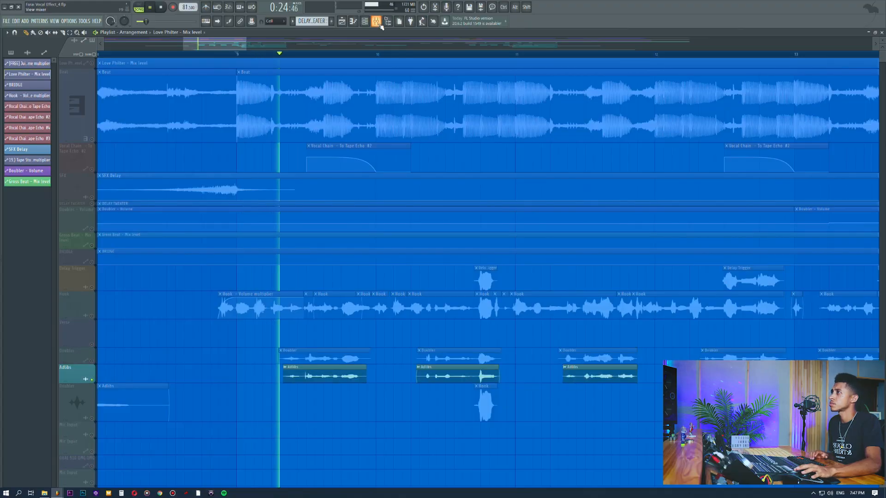
key(F9)
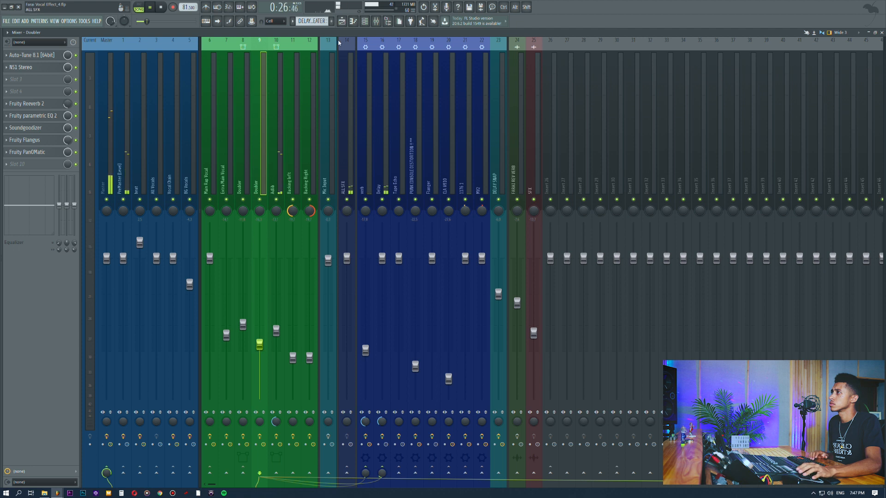
click(342, 24)
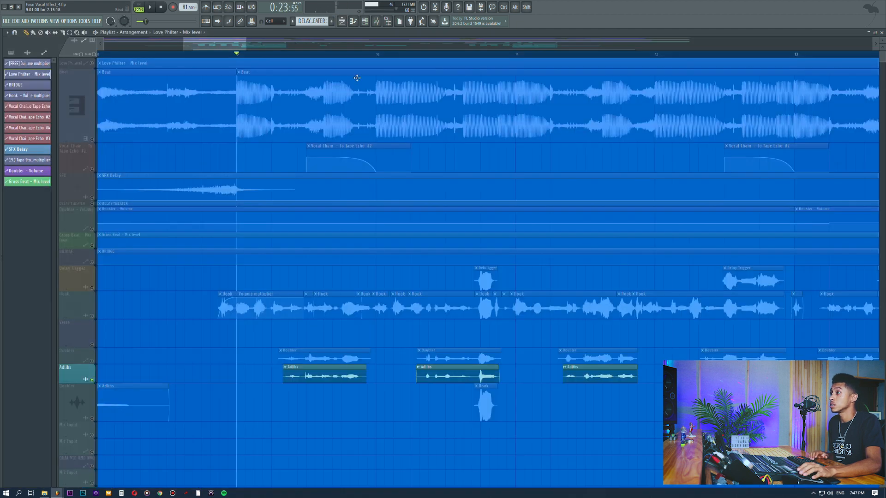
scroll(348, 51, down, 5)
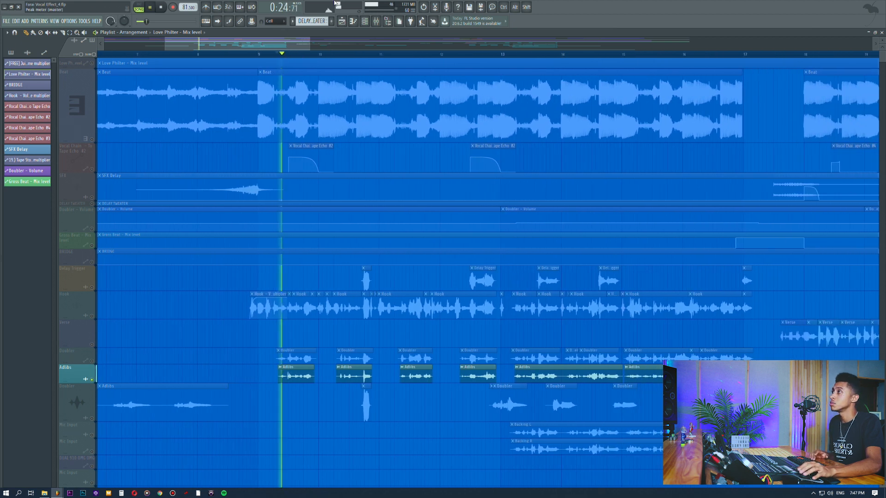
key(F9)
key(space)
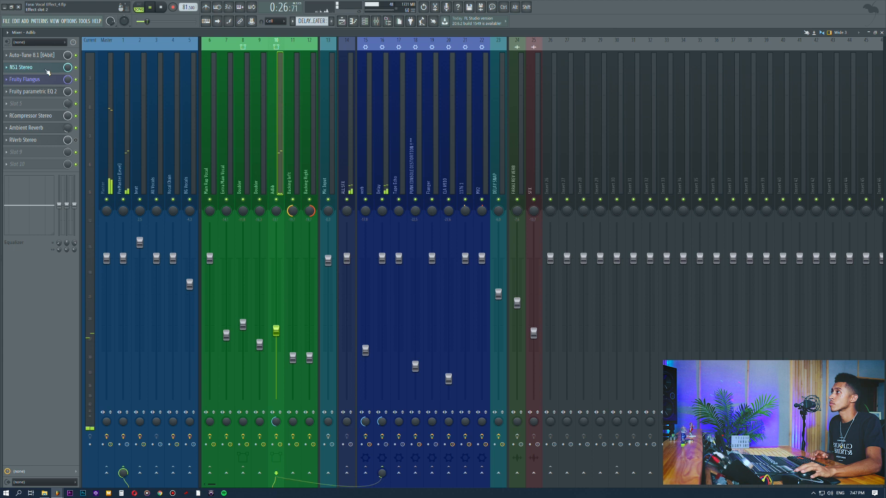
Step: Inspect Fruity Flangus, Fruity parametric EQ 2, Ambient Reverb and NS1 Stereo on the Adlib mixer track and close them
click(45, 80)
click(43, 92)
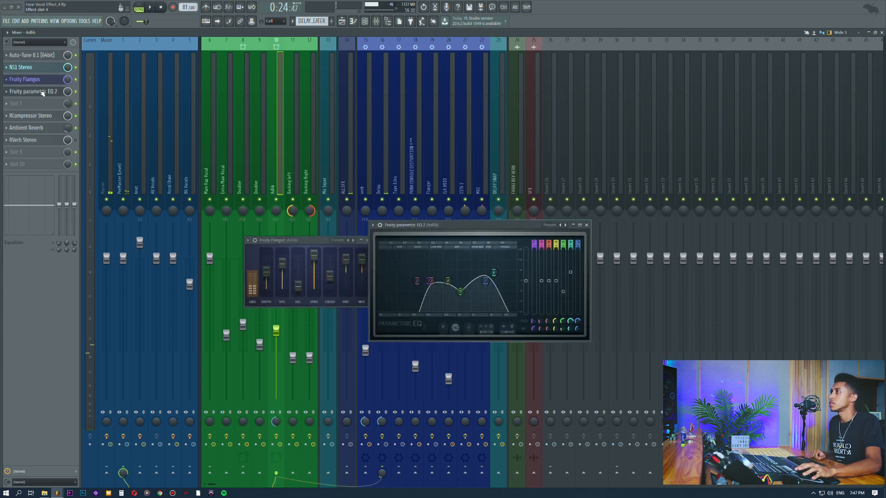
click(42, 92)
click(43, 128)
click(43, 128)
click(43, 128)
click(42, 128)
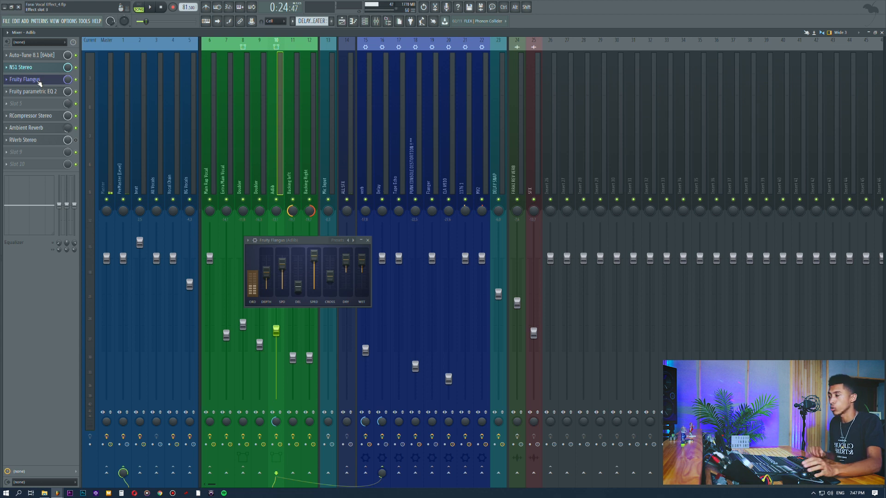
click(29, 65)
click(29, 66)
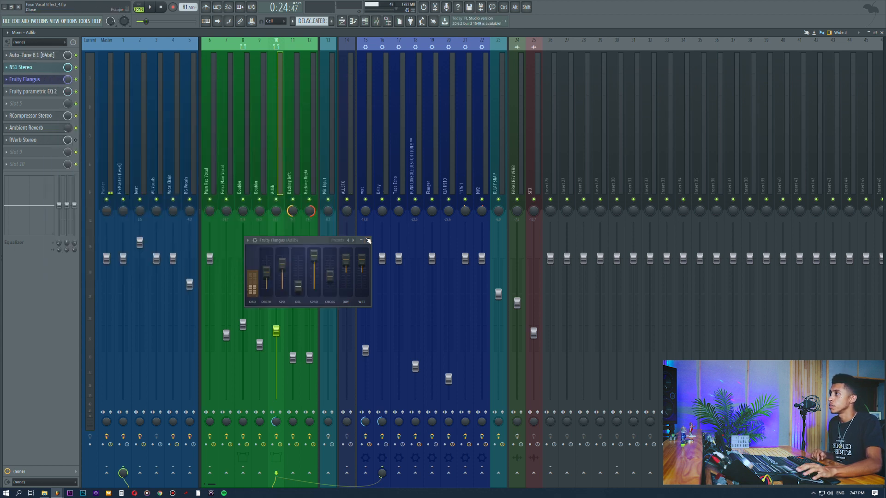
click(368, 241)
Step: Solo the Doubler playlist track below Adlibs, audition its hook and intro clips, and select Doubler mixer track 9
click(354, 22)
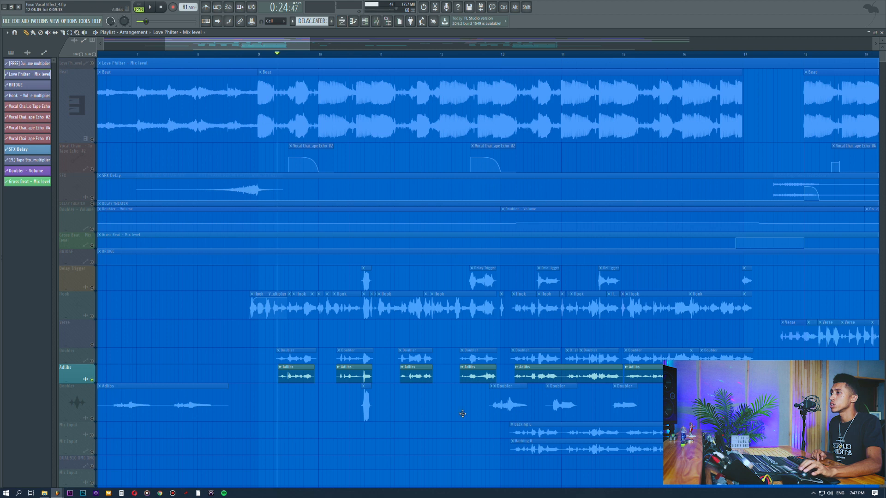
click(94, 416)
click(490, 54)
key(space)
click(377, 22)
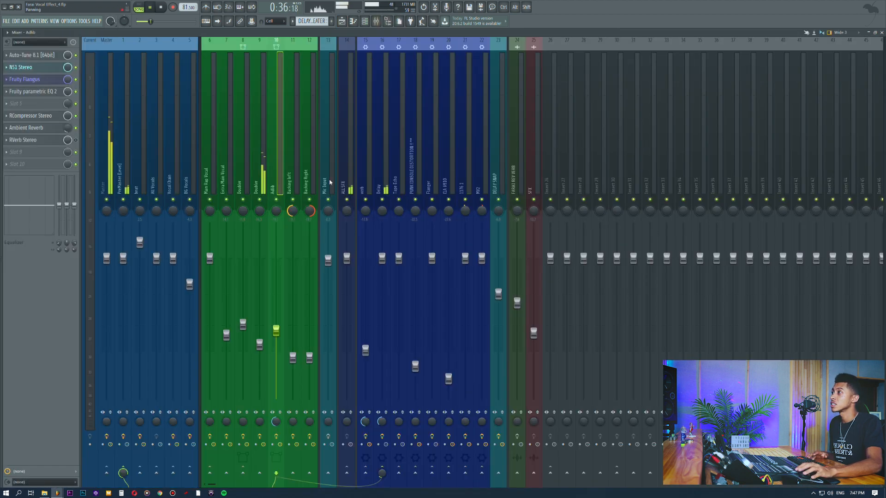
click(259, 116)
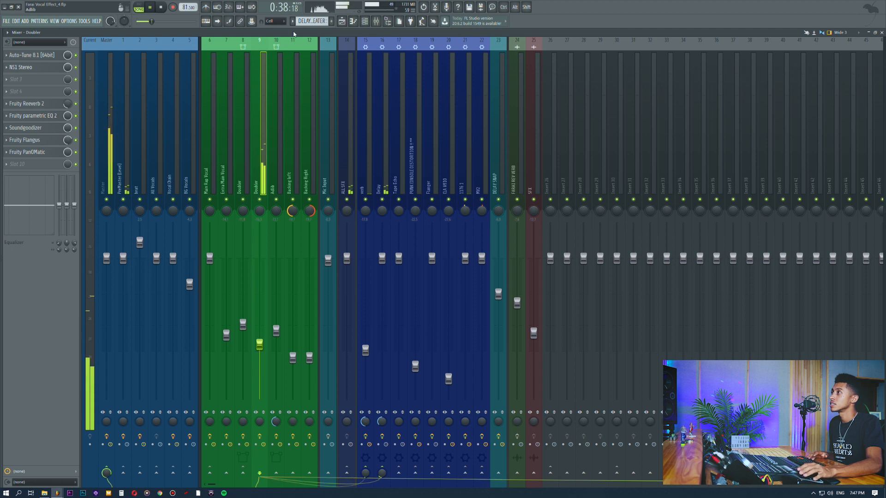
click(342, 22)
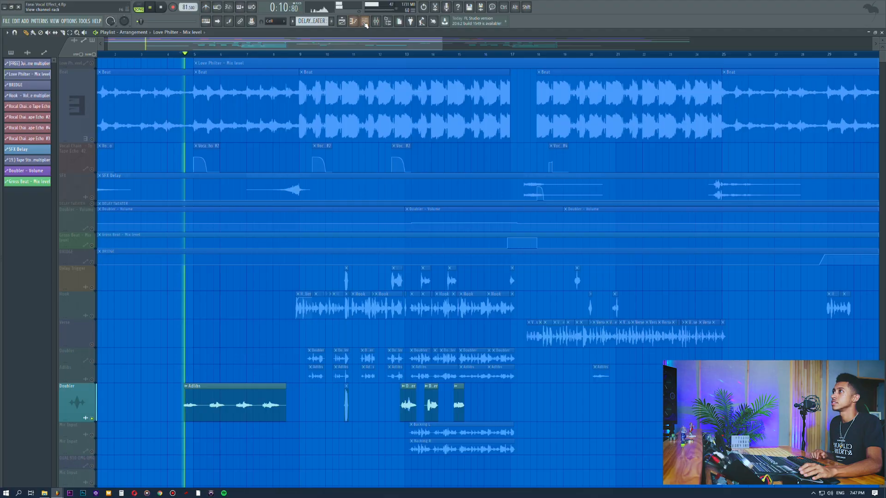
click(365, 22)
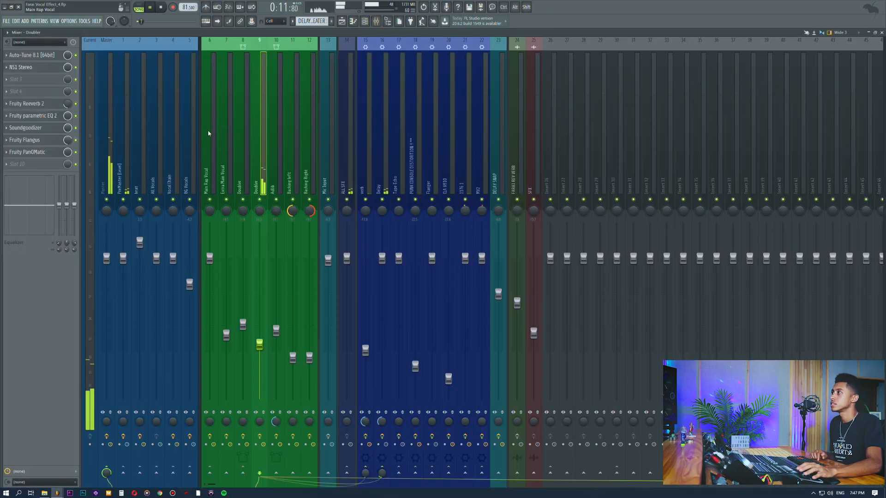
Step: Inspect Fruity Reeverb 2, parametric EQ 2, Soundgoodizer, Fruity Flangus and Fruity PanOMatic on Doubler mixer track 9 and close them
click(39, 105)
click(39, 117)
click(39, 118)
click(39, 129)
click(39, 130)
click(40, 141)
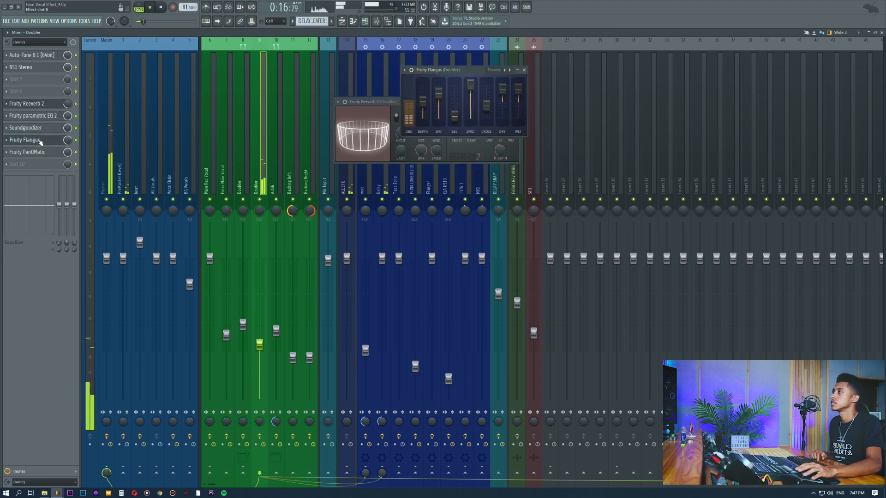
click(39, 141)
click(58, 153)
click(58, 153)
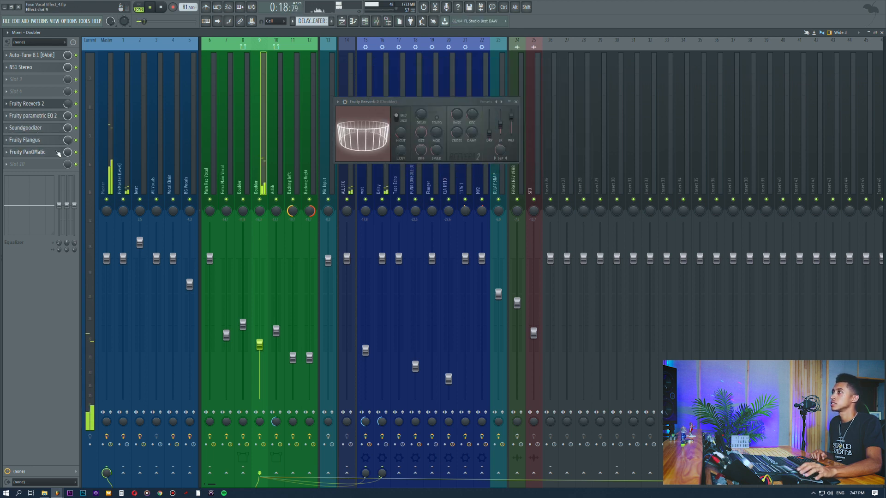
click(515, 101)
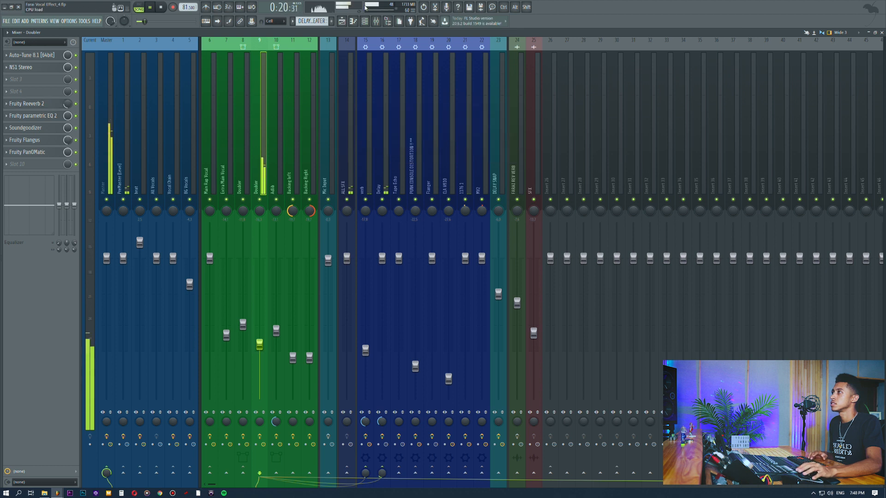
Step: Stop playback and unsolo the Doubler track below Adlibs in the playlist
click(346, 23)
click(378, 22)
key(space)
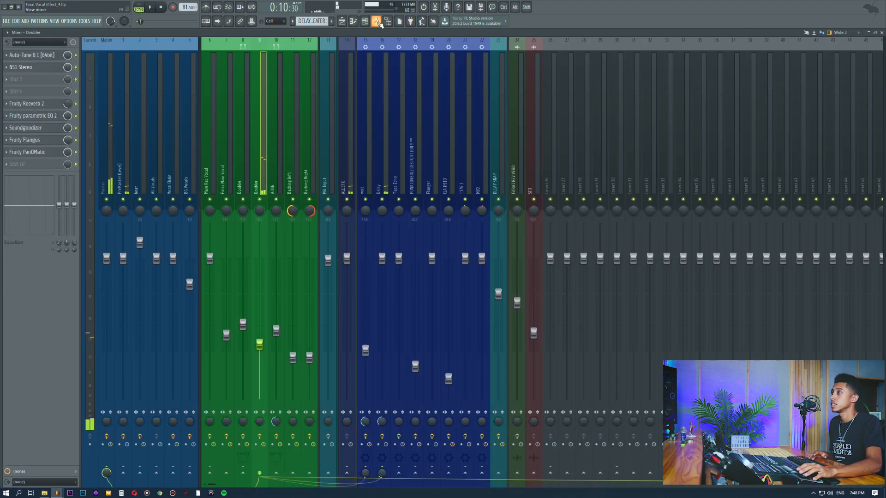
click(342, 21)
right_click(92, 421)
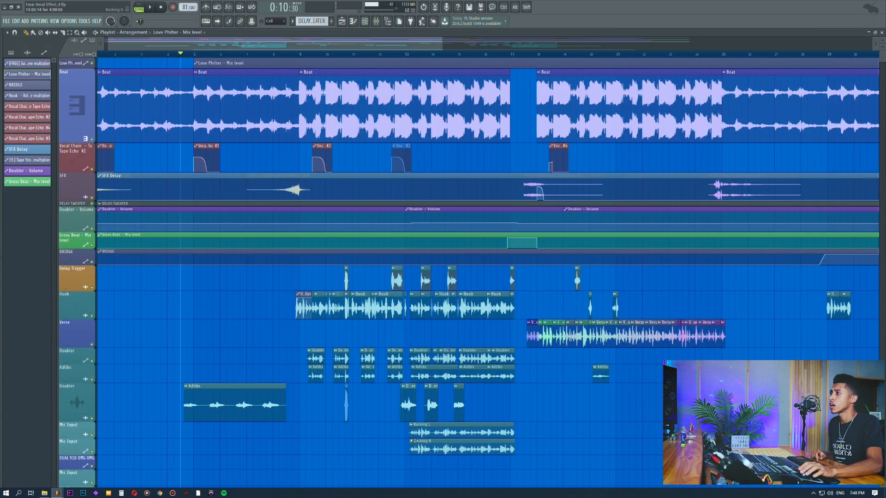
Step: Solo the Backing L and Backing R playlist tracks and play them from bar 13
click(395, 55)
scroll(397, 55, up, 5)
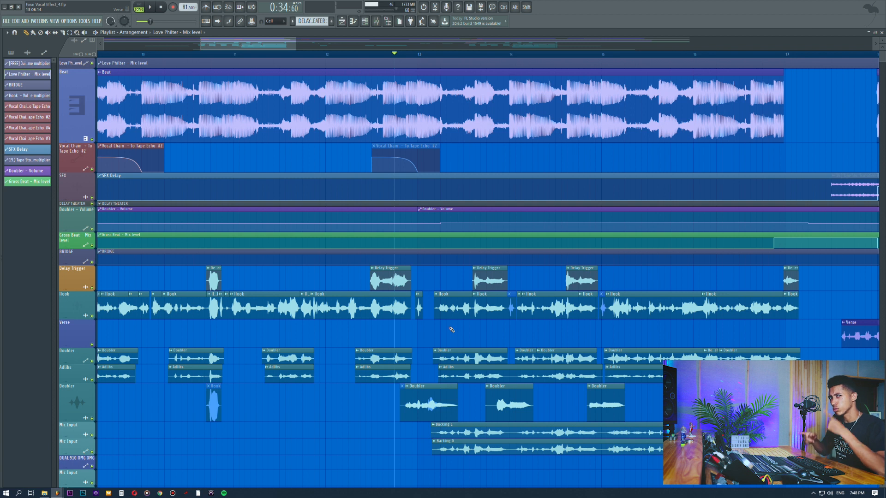
click(411, 56)
scroll(411, 56, up, 4)
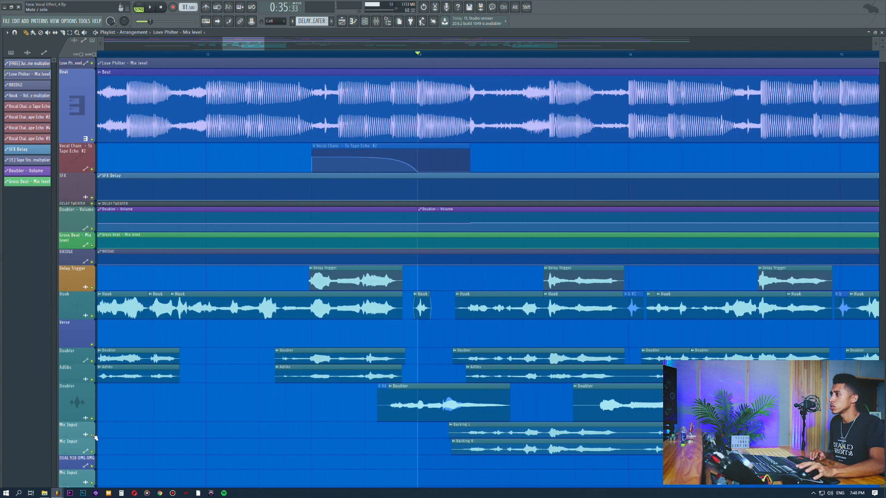
right_click(91, 435)
key(space)
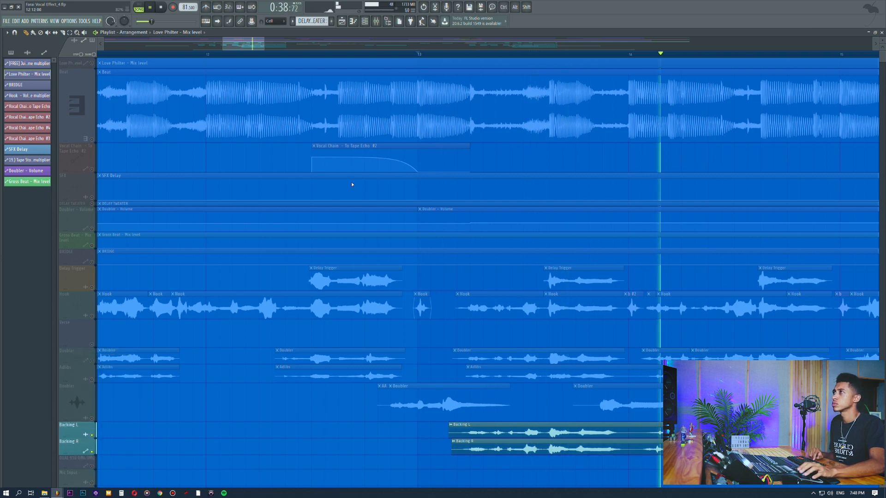
Step: Show the mixer and select the Backing Left track to view its Auto-Tune effect during playback
key(F9)
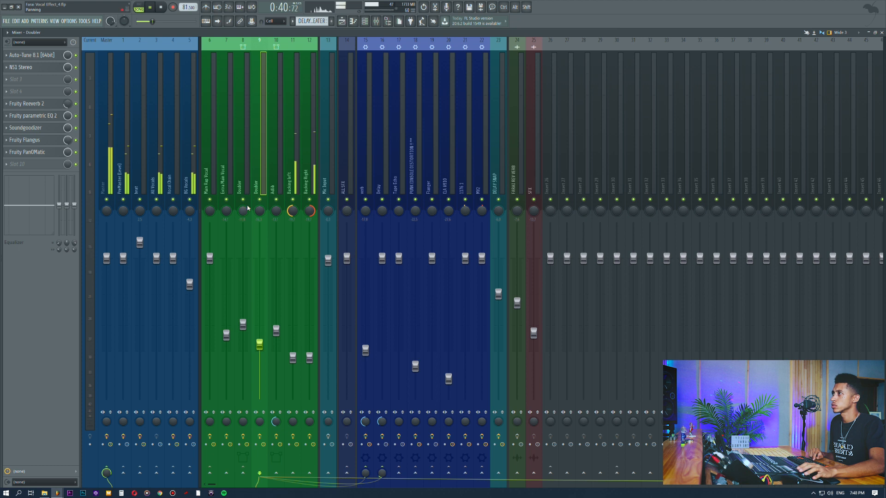
key(Right)
key(Right)
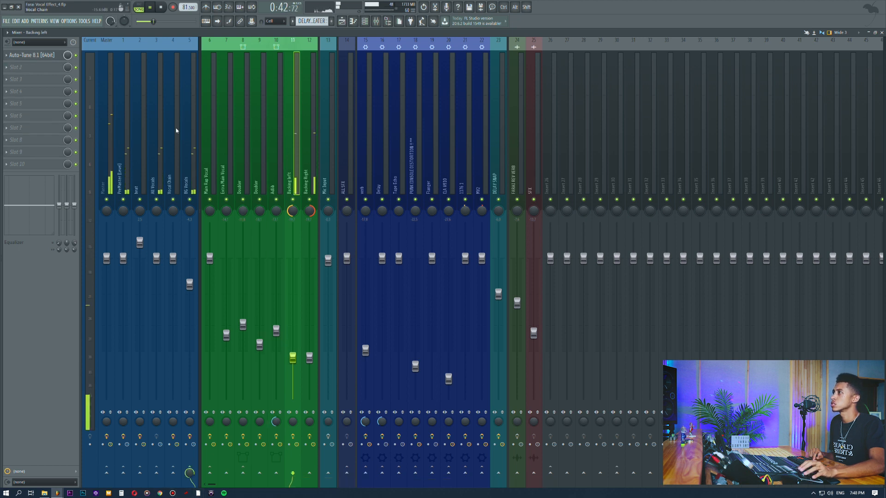
Step: Inspect DeEsser, FabFilter Pro-Q 3 and RVerb on the BG Vocals mixer track, stop playback and close the plugins
click(188, 112)
click(28, 55)
click(37, 68)
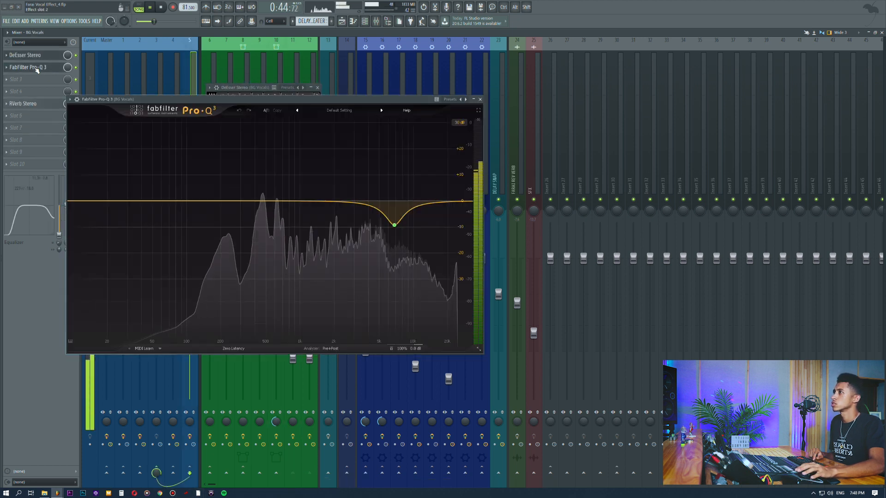
click(37, 67)
click(23, 103)
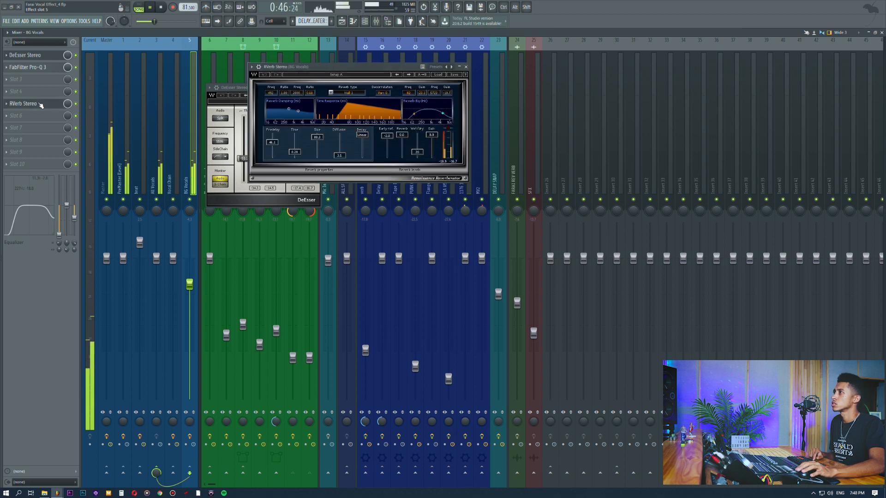
click(460, 67)
key(space)
click(460, 67)
click(466, 67)
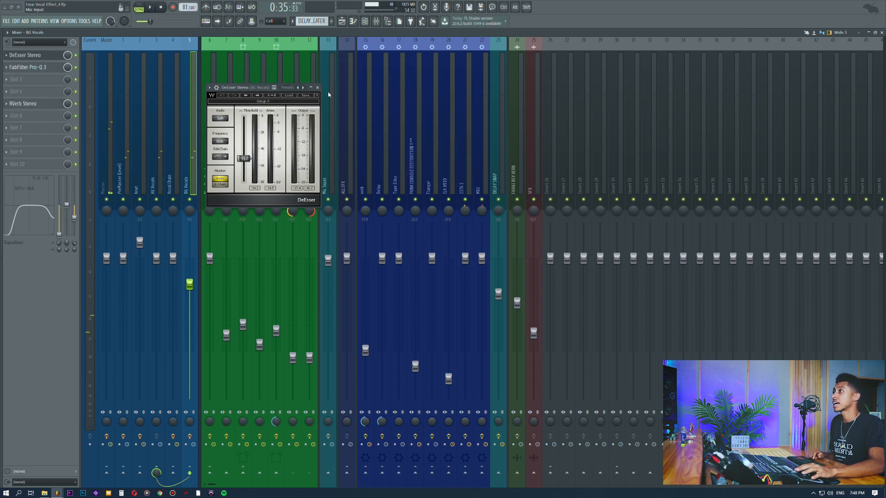
click(317, 87)
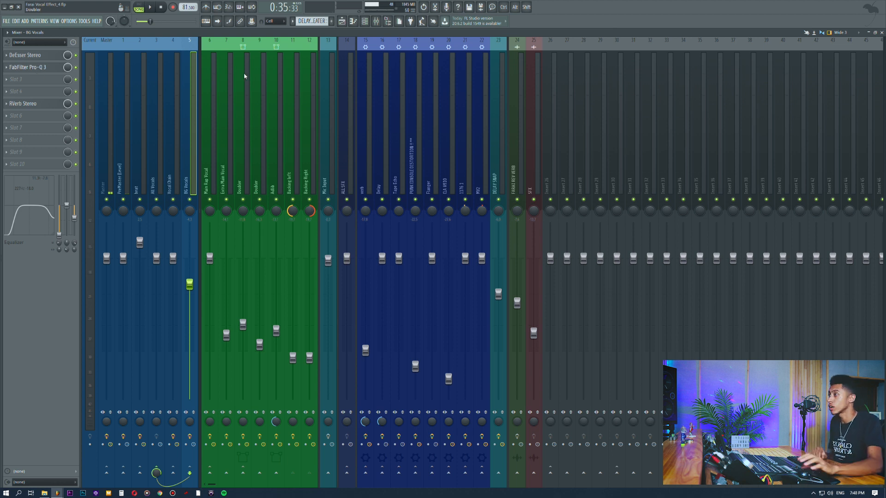
Step: Unsolo the Backing L and Backing R tracks in the playlist and place the playhead just before the first hook clips
click(342, 21)
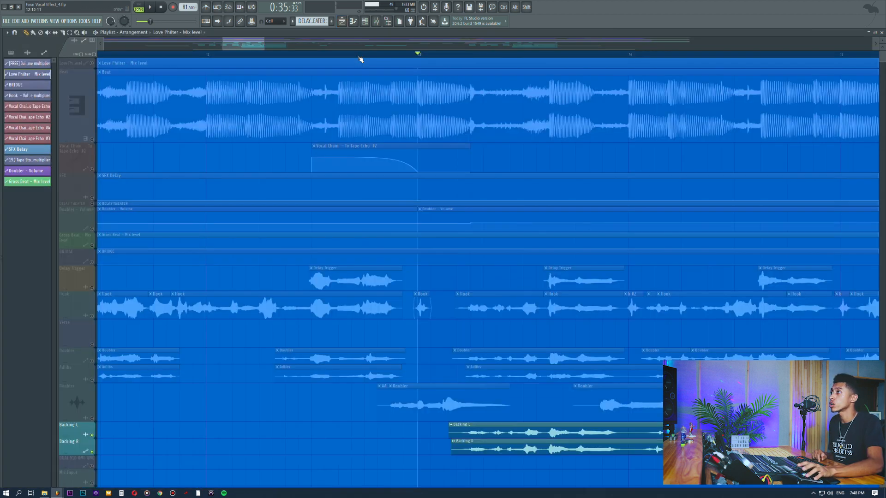
click(200, 452)
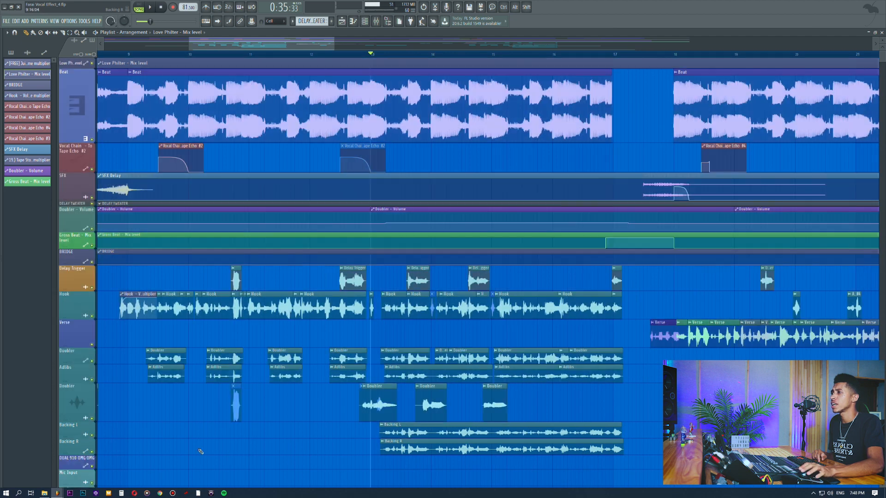
drag(272, 48, 299, 50)
scroll(300, 54, down, 6)
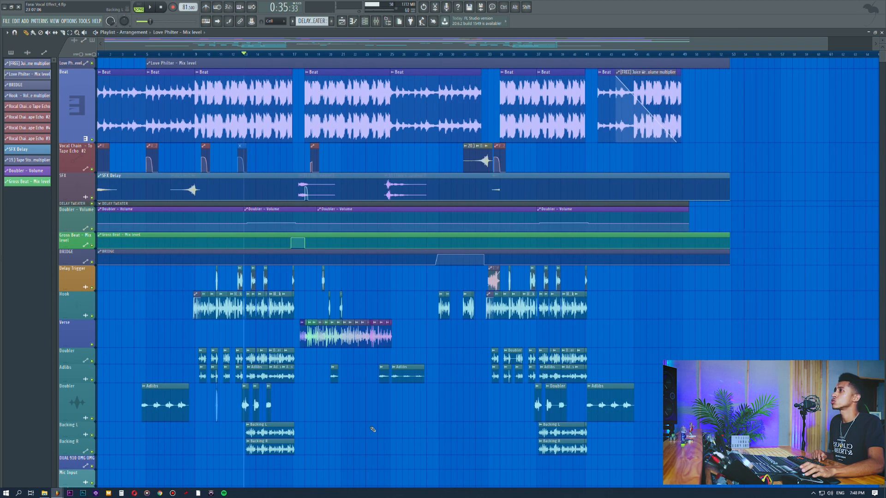
click(190, 55)
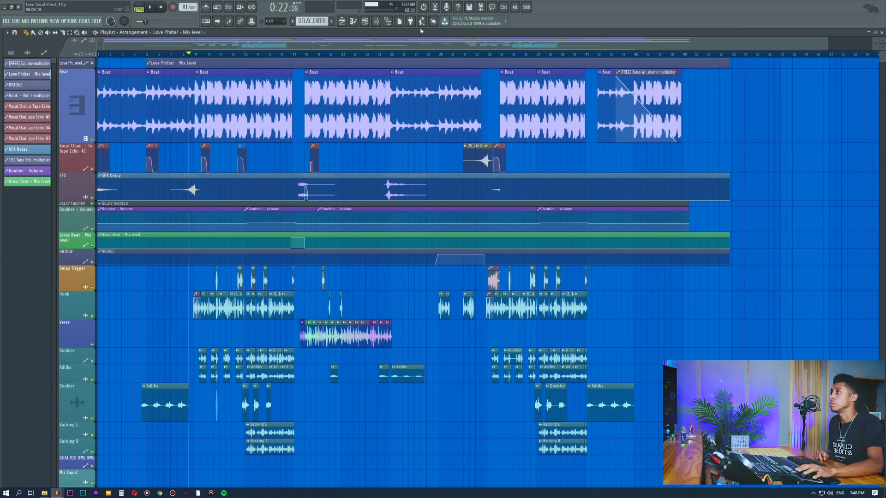
Step: Select the beat mixer track, play the arrangement from just before the hook, and watch the mixer levels
click(376, 22)
click(140, 145)
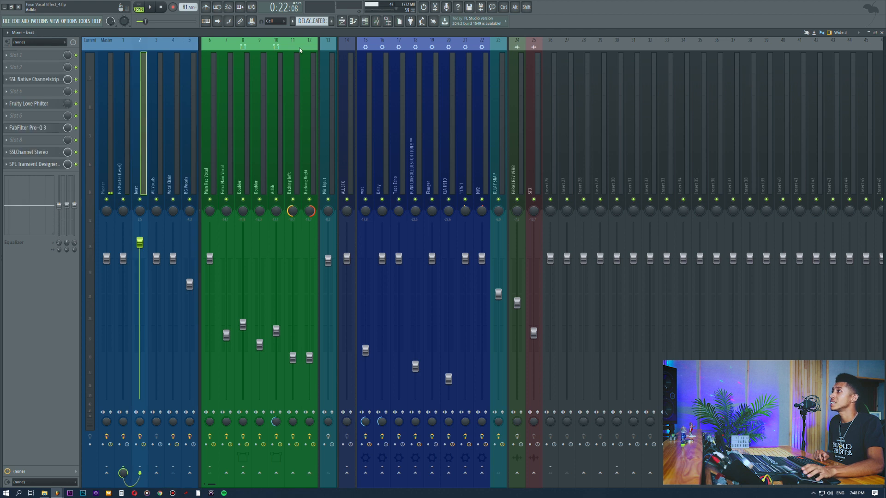
click(345, 21)
key(space)
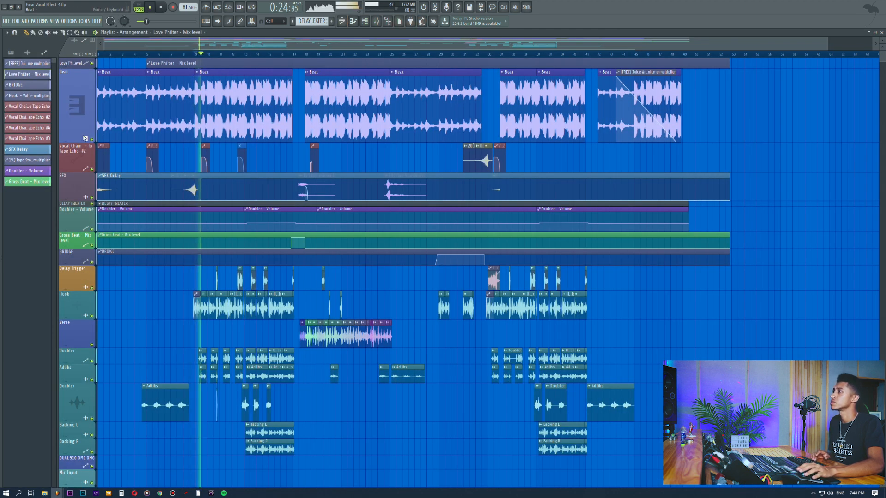
key(F9)
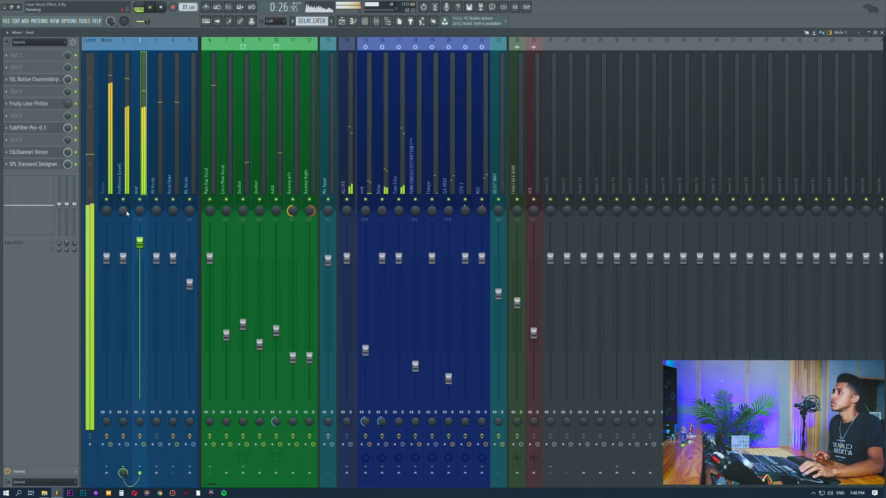
Step: Inspect the SSL Native Channelstrip on the beat track during playback, stop the song and close the plugin
click(34, 79)
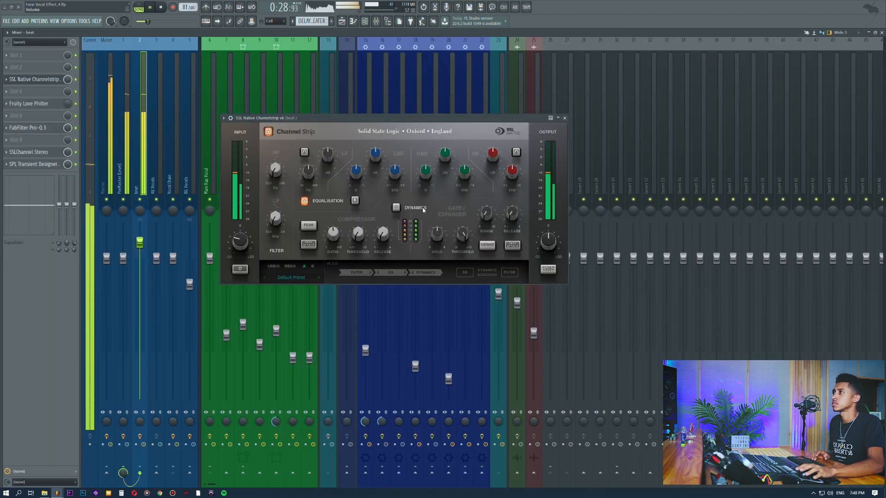
drag(361, 119, 406, 119)
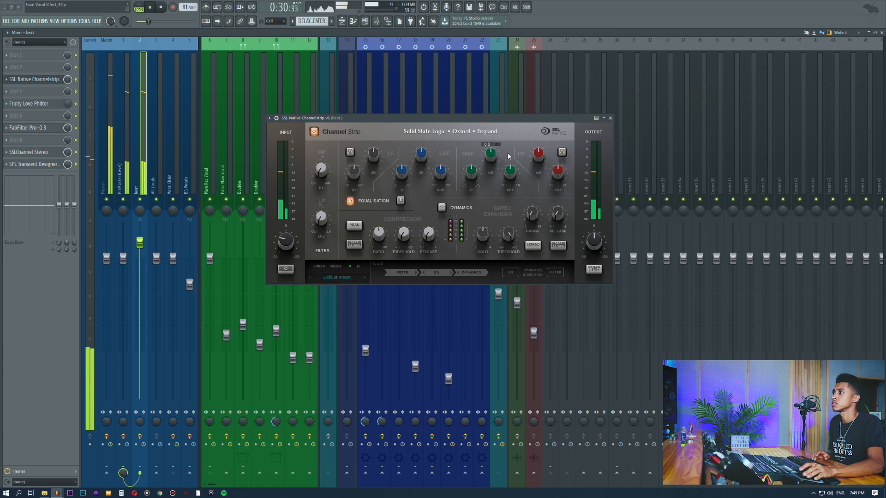
key(space)
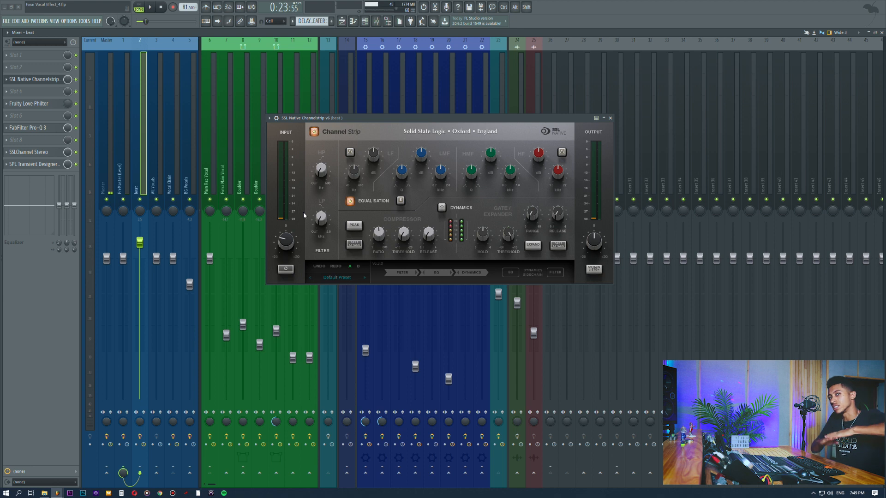
click(42, 80)
Step: Open FabFilter Pro-Q 3 on the beat track and compare its EQ curve at 12 dB and 30 dB display ranges
click(48, 131)
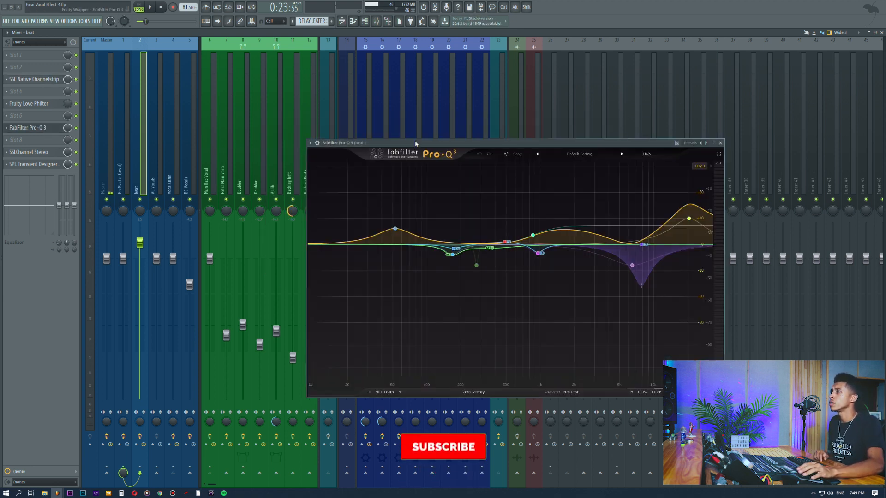
click(702, 125)
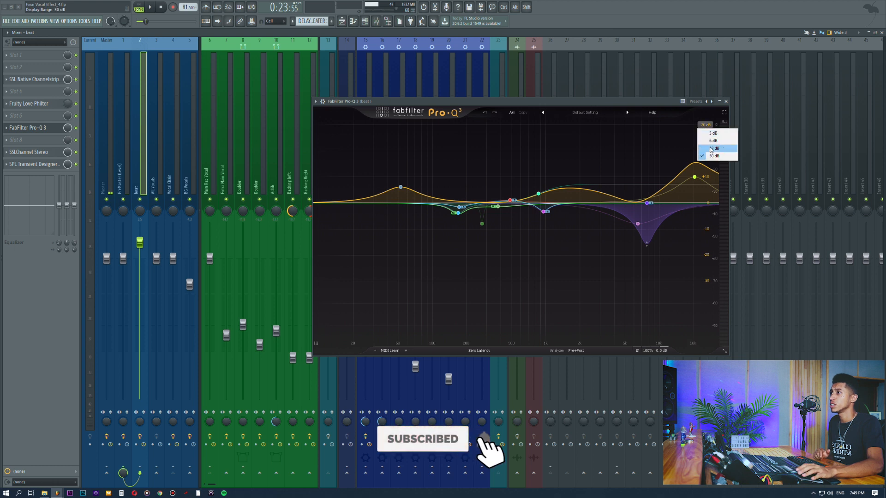
click(712, 149)
click(703, 125)
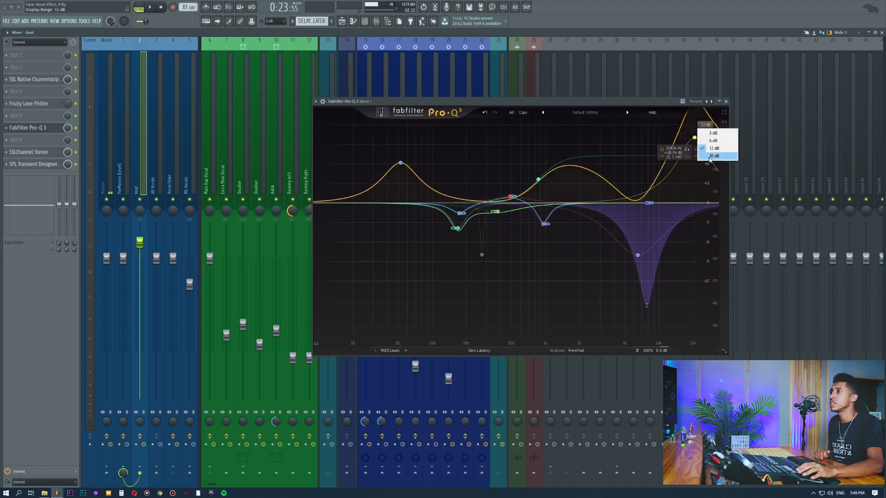
click(709, 159)
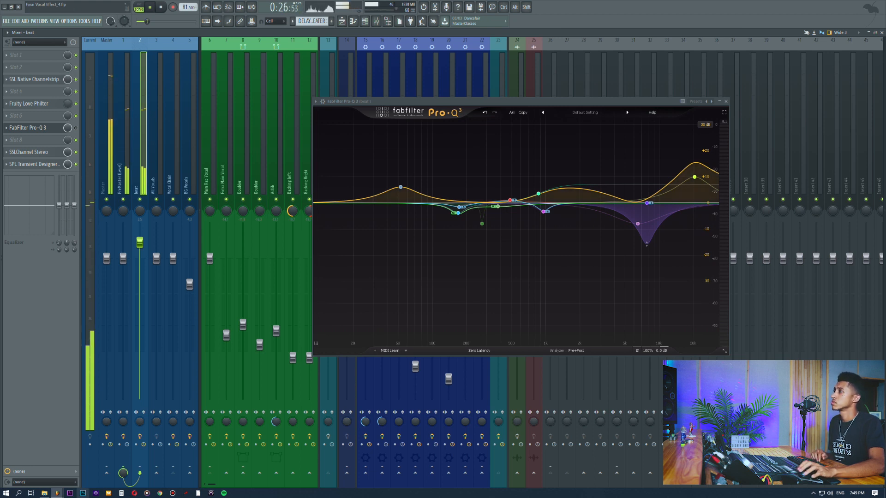
Step: Audition the beat with Pro-Q 3 open, examine its high-frequency boost band, and close the equalizer
key(space)
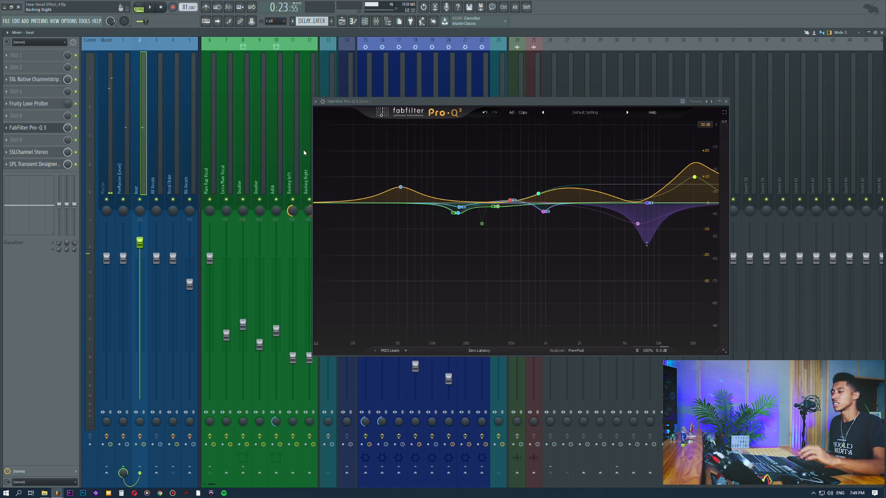
key(space)
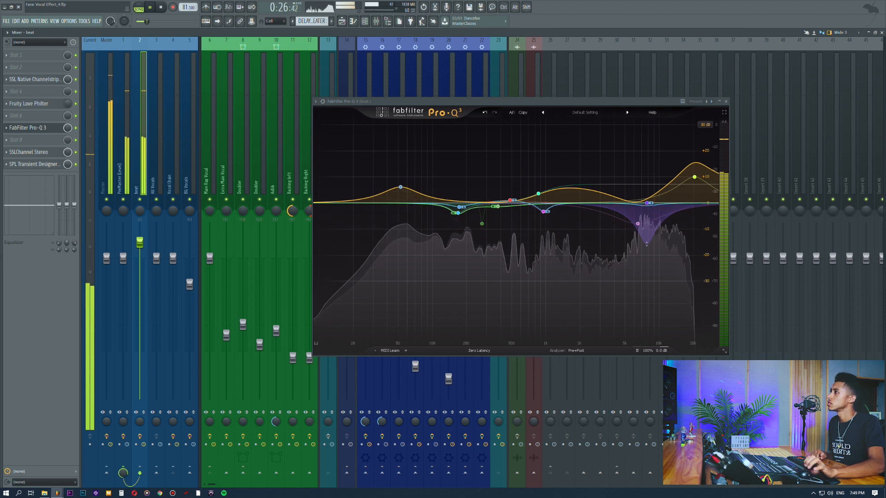
key(space)
mouse_move(695, 178)
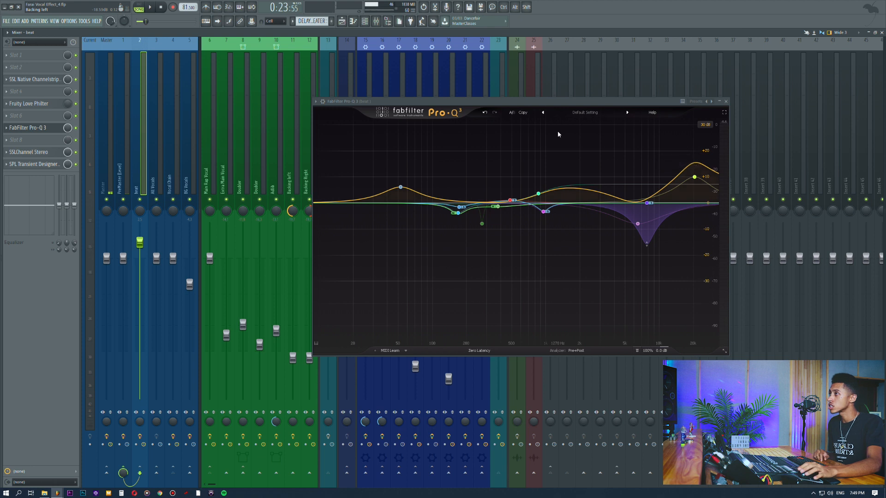
drag(521, 104, 491, 88)
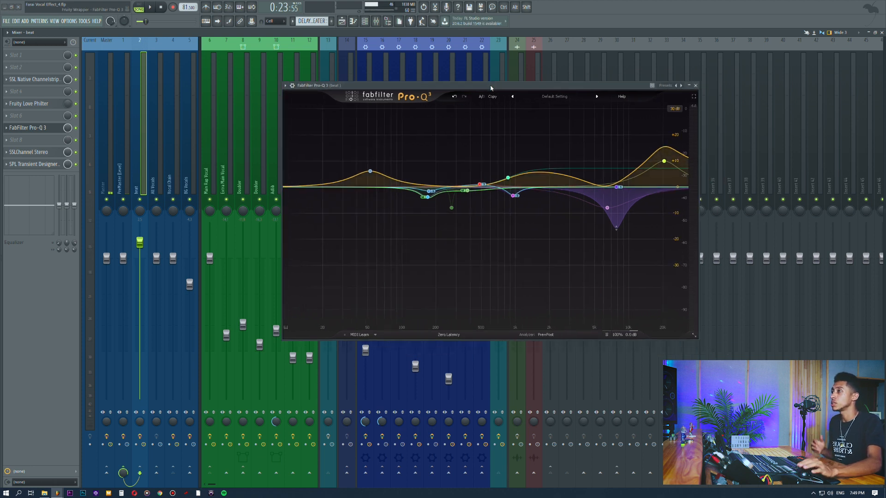
mouse_move(658, 176)
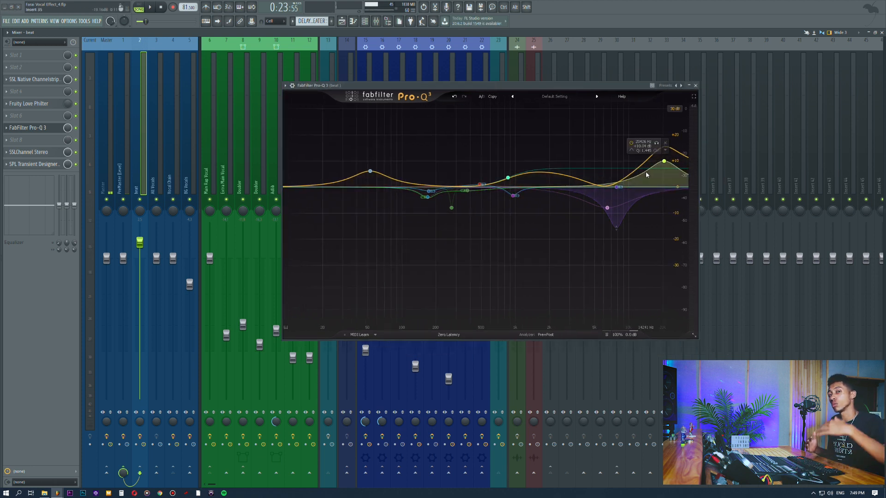
click(45, 129)
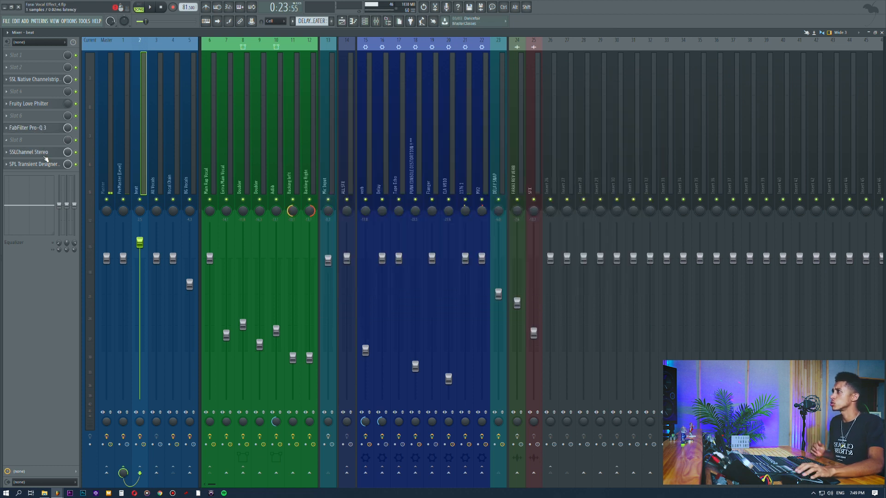
Step: Inspect the EQ gain and compressor threshold in SSLChannel Stereo on the beat track, briefly recheck SSL Native Channelstrip, and close SSLChannel
click(45, 154)
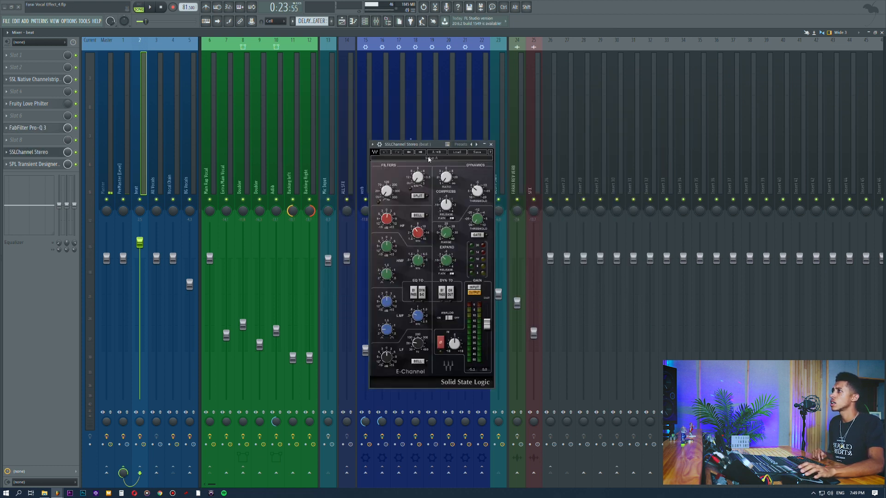
drag(412, 144, 451, 113)
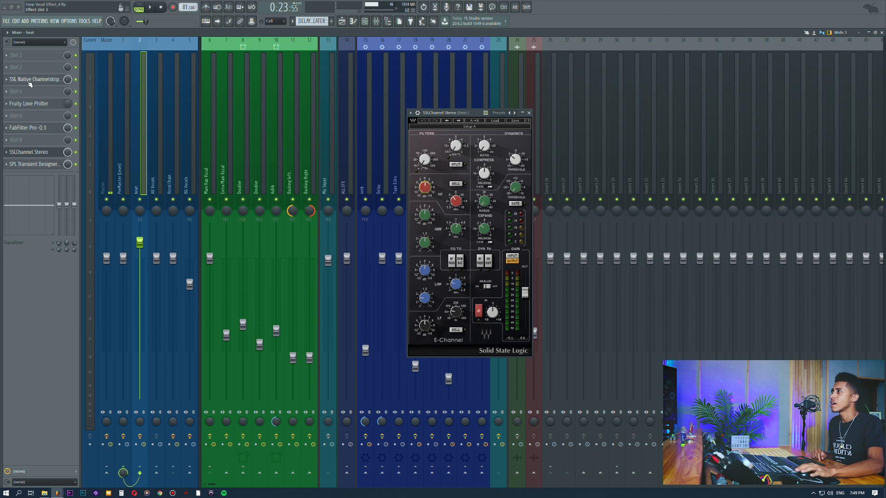
drag(433, 114, 444, 102)
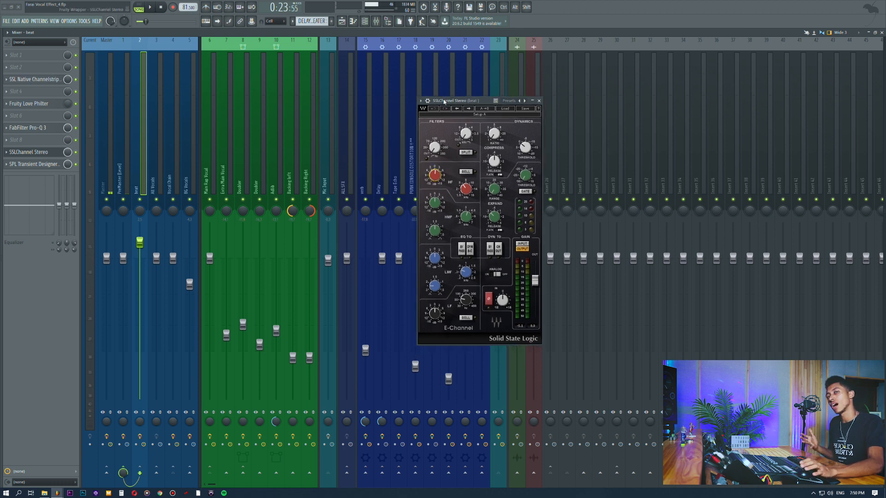
click(32, 81)
click(33, 80)
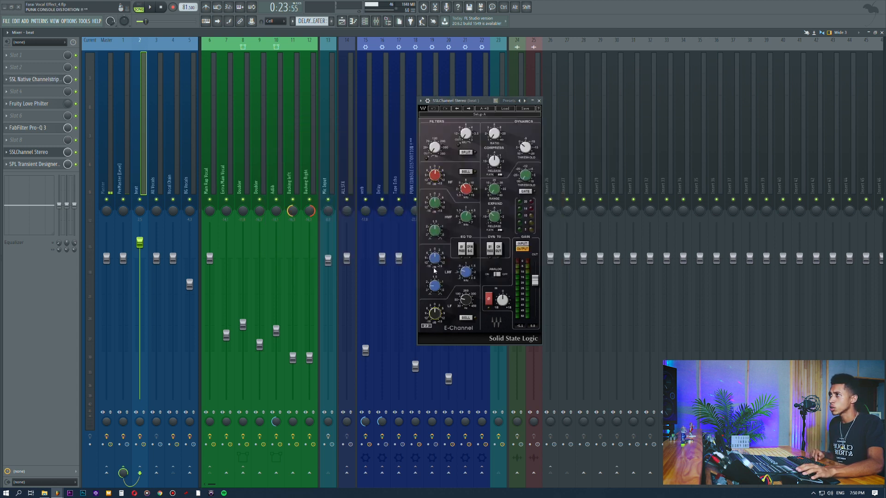
click(435, 205)
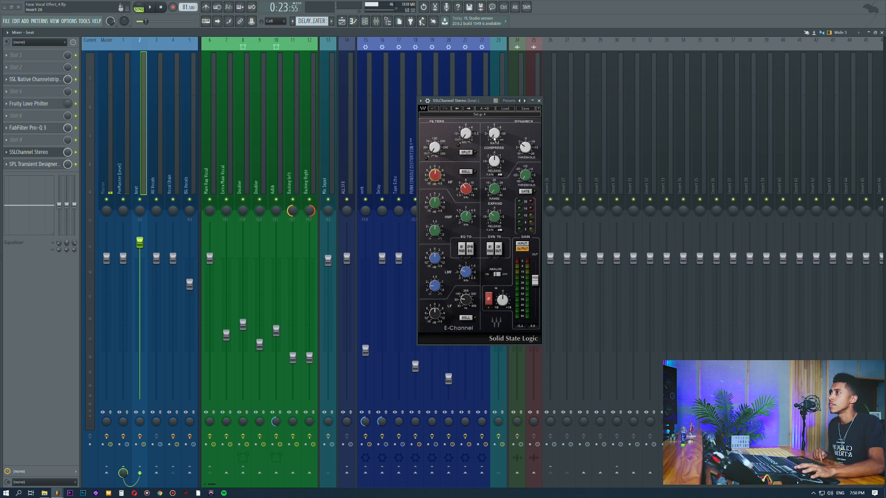
click(525, 147)
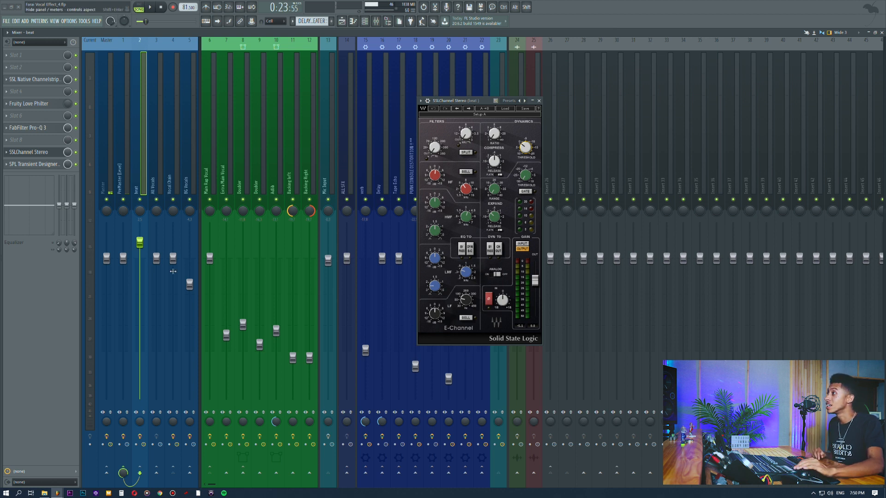
click(29, 152)
Step: Open SPL Transient Designer Plus on the beat track to view its attack and sustain settings, and save the project
click(34, 164)
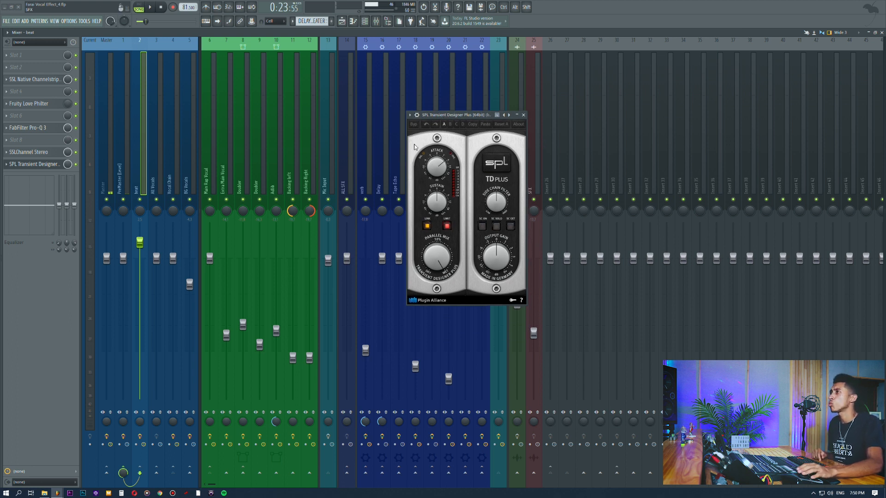
drag(447, 116, 410, 114)
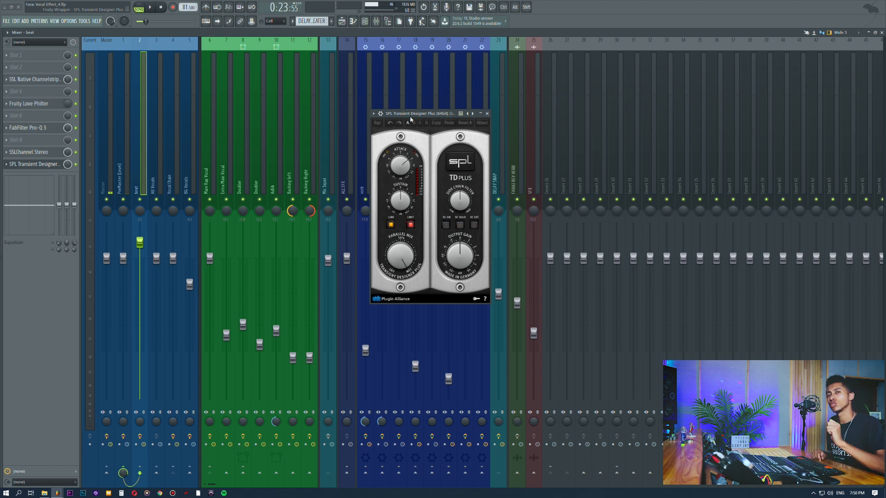
key(ctrl+s)
drag(411, 119, 380, 122)
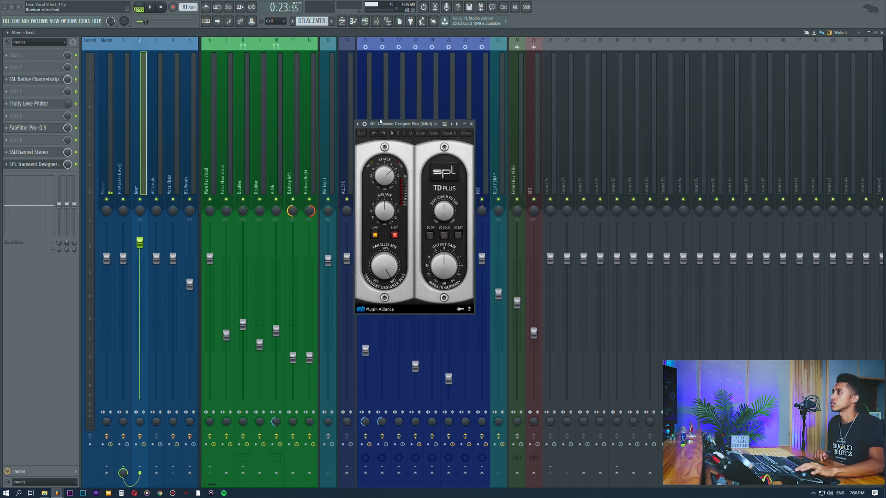
Step: Close SPL Transient Designer Plus, and open CLA Vocals Stereo and H910 Dual Harmonizer on the CLA H910 track, arranging their windows to view their settings
click(46, 165)
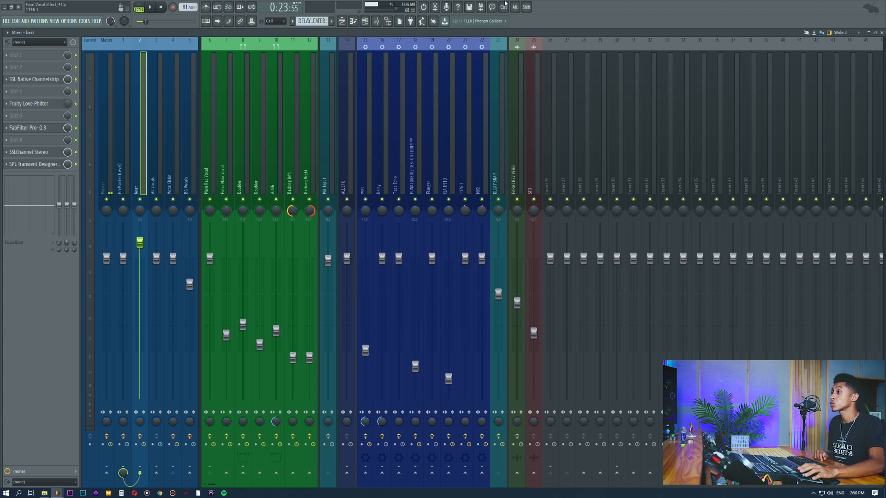
click(447, 140)
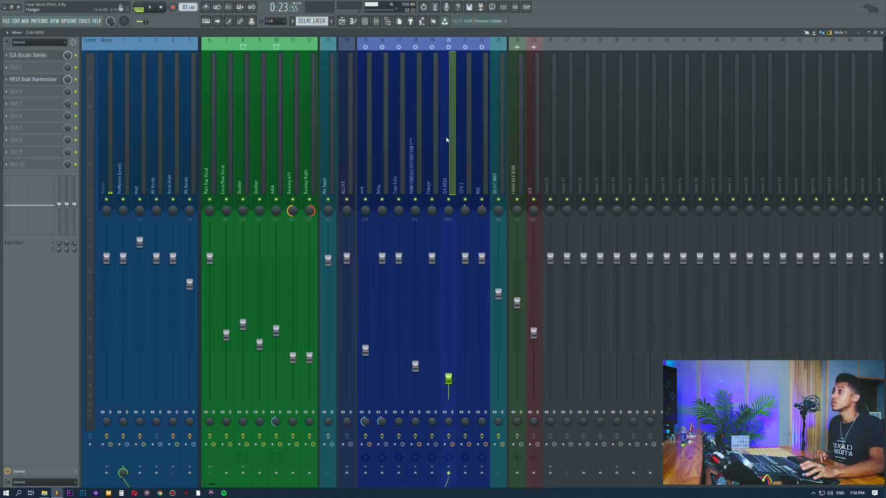
click(20, 56)
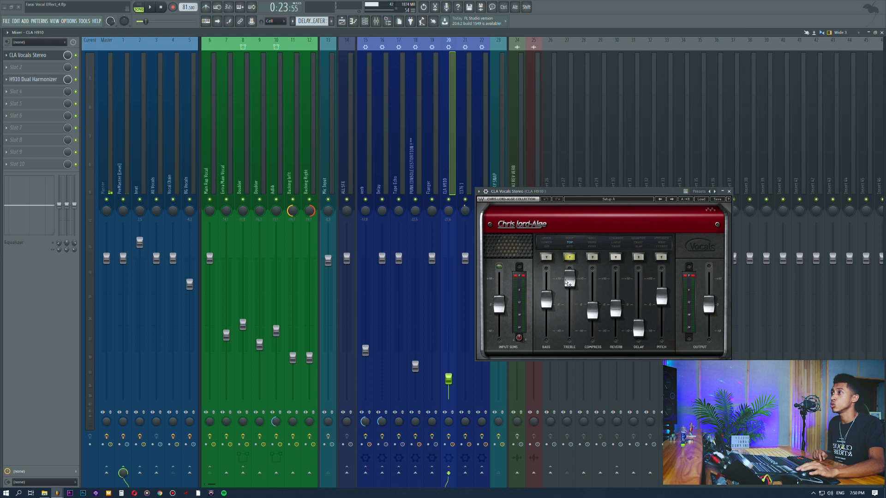
click(46, 79)
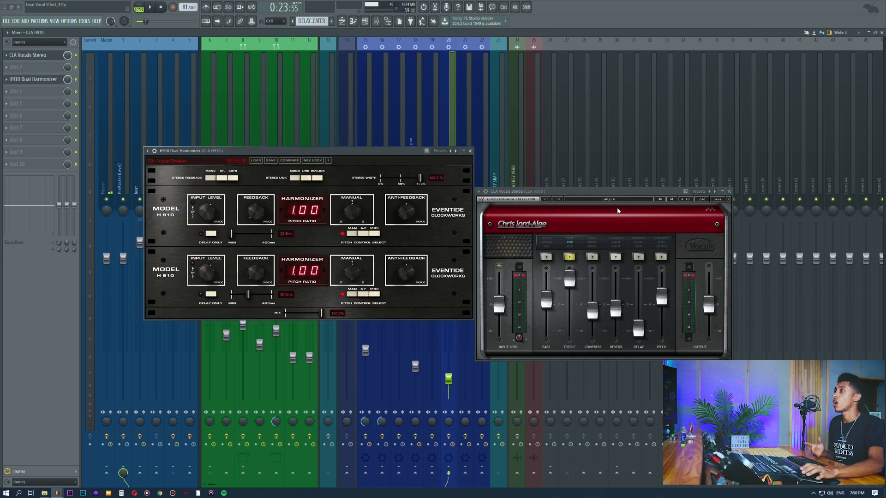
drag(410, 154, 851, 268)
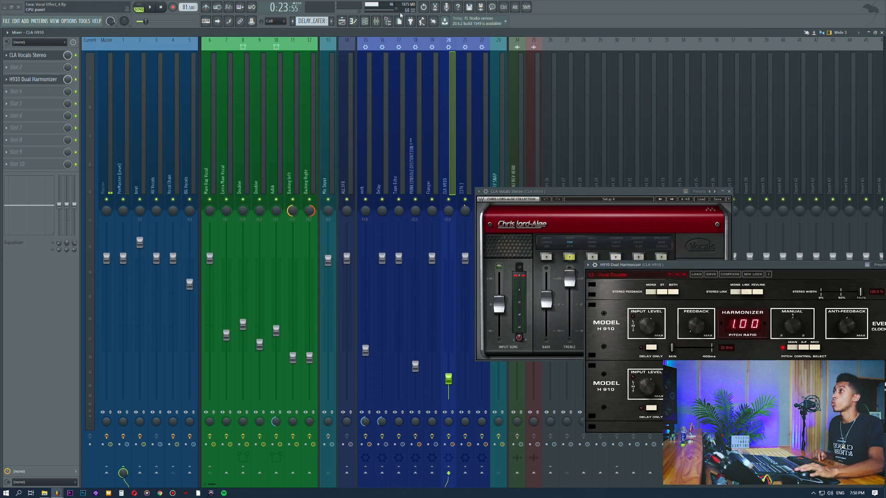
Step: Play the soloed Hook vocal, audition the CLA H910 track with its mixer fader raised, and undo the fader change
click(343, 21)
key(space)
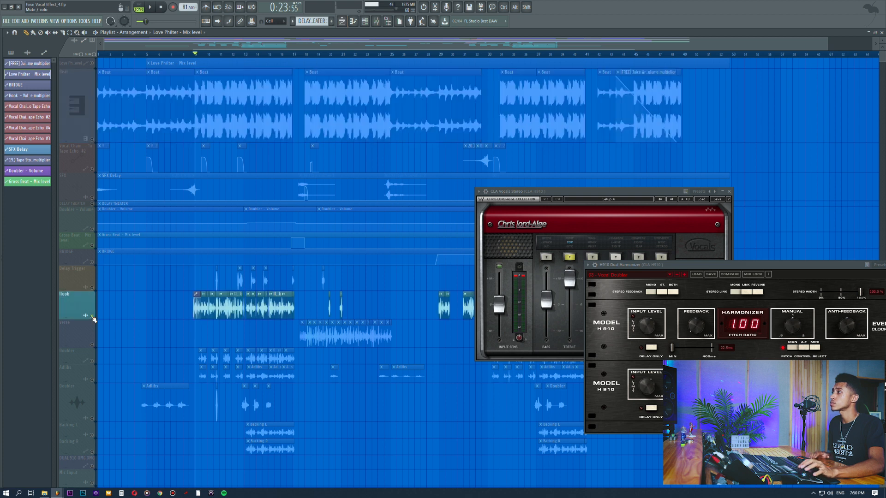
key(F9)
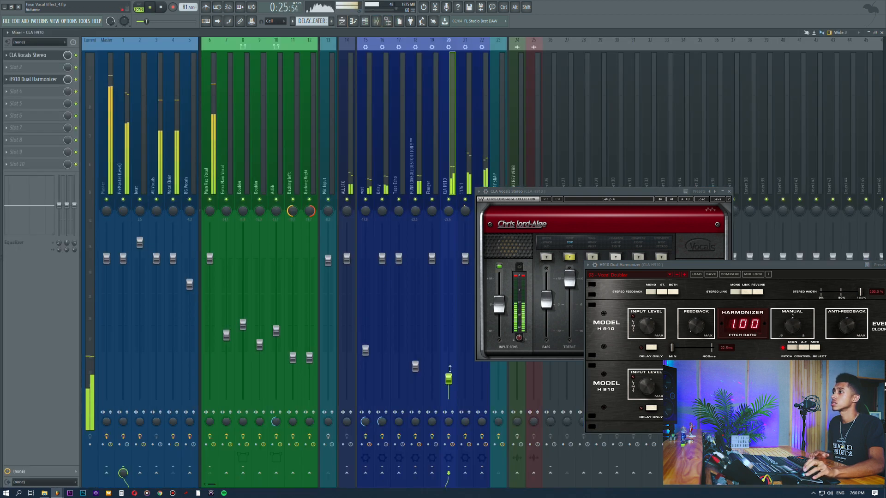
drag(448, 379, 448, 289)
key(ctrl+z)
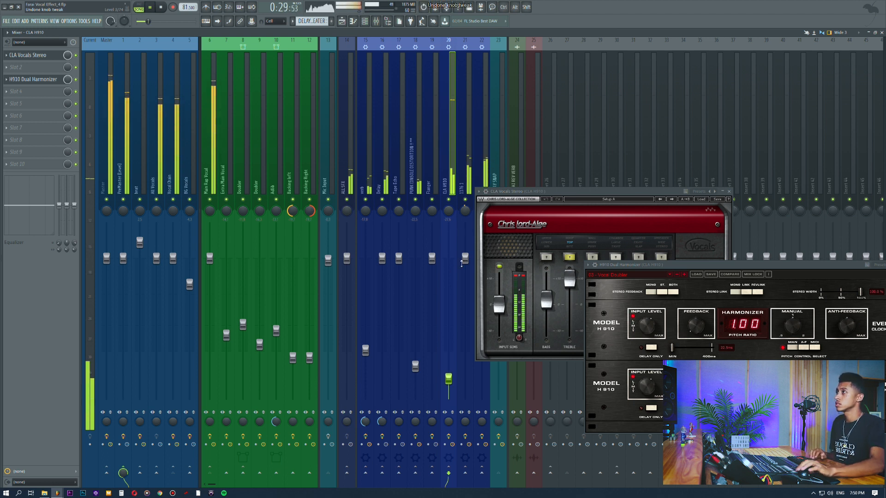
Step: Bring H910 Dual Harmonizer fully into view, and close it together with CLA Vocals Stereo
click(779, 271)
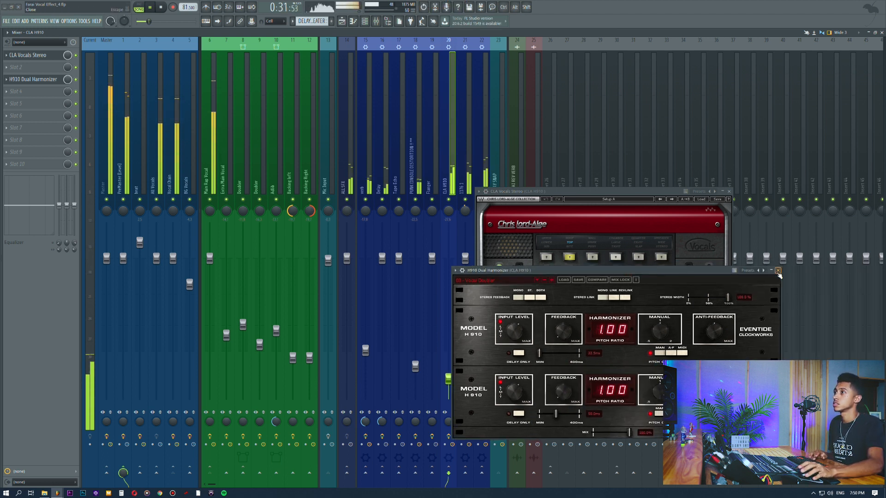
click(777, 271)
click(729, 191)
Step: Unsolo the Hook track in the playlist, audition the full mix with the beat track selected in the mixer, and stop playback
click(340, 22)
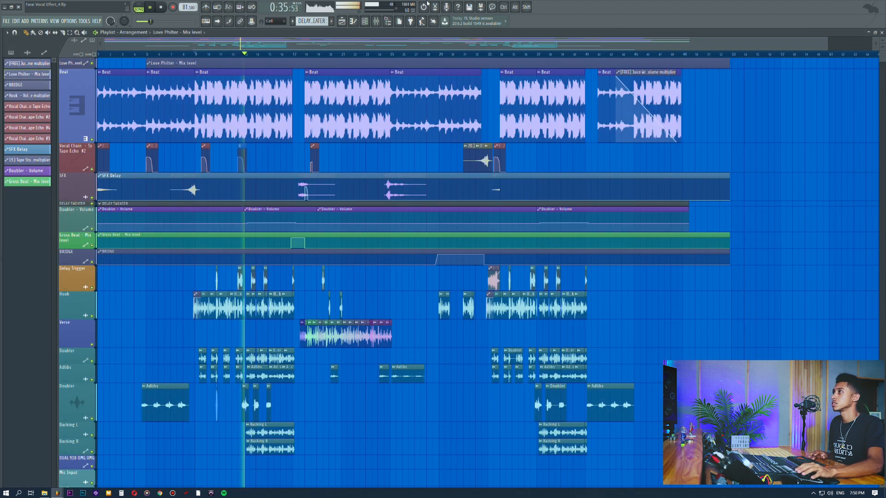
click(365, 21)
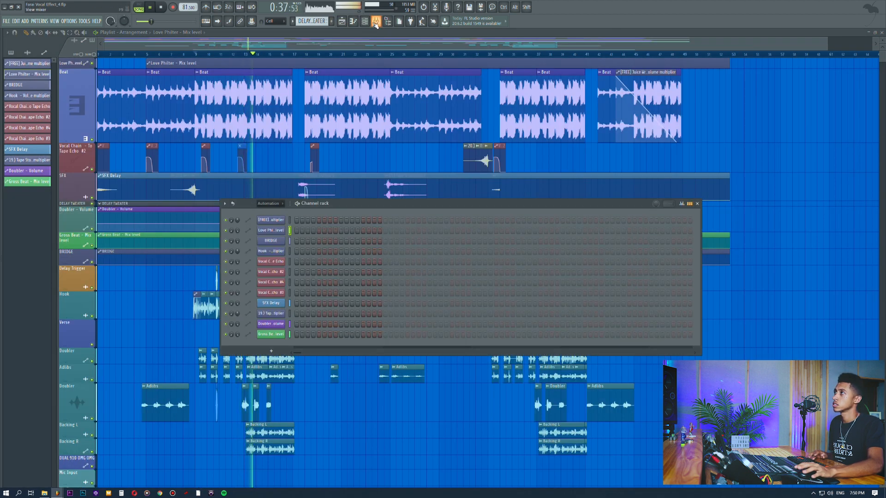
click(376, 22)
click(77, 128)
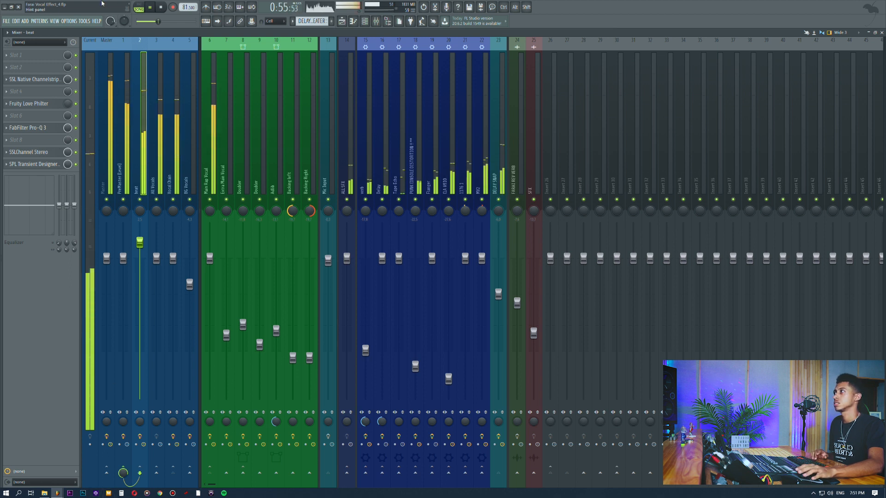
key(space)
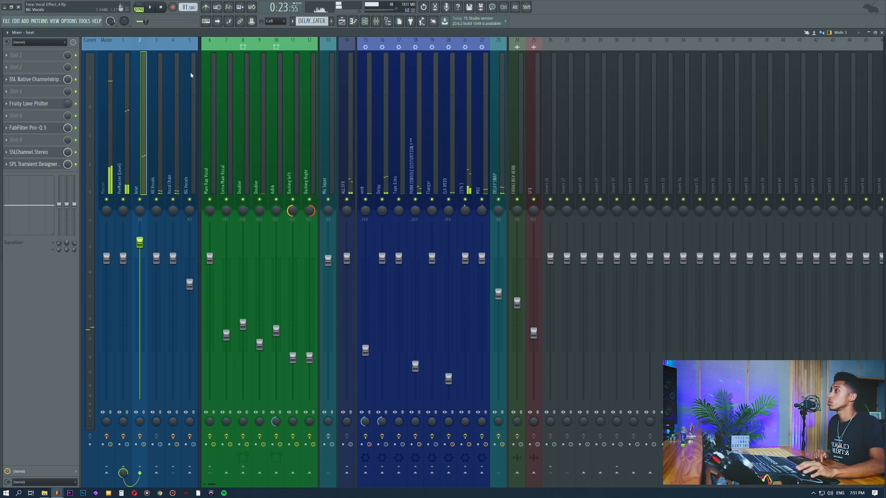
Step: Select the Master track in the mixer to view its effects chain
click(111, 69)
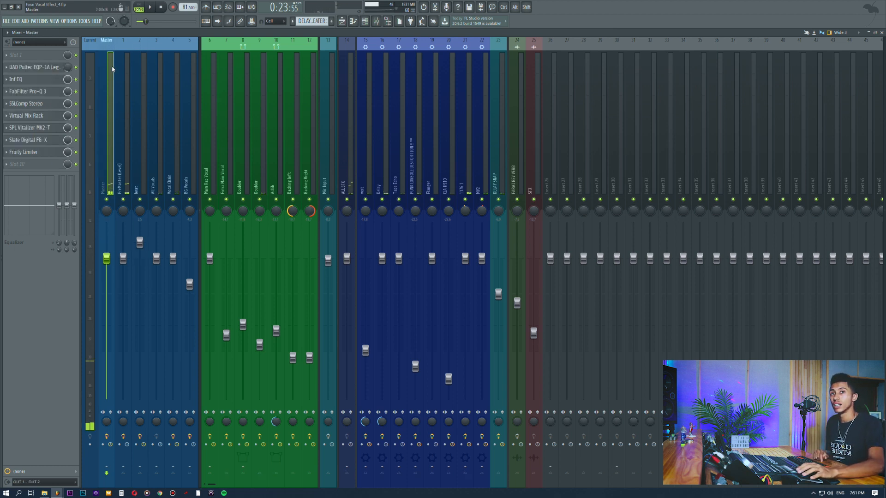